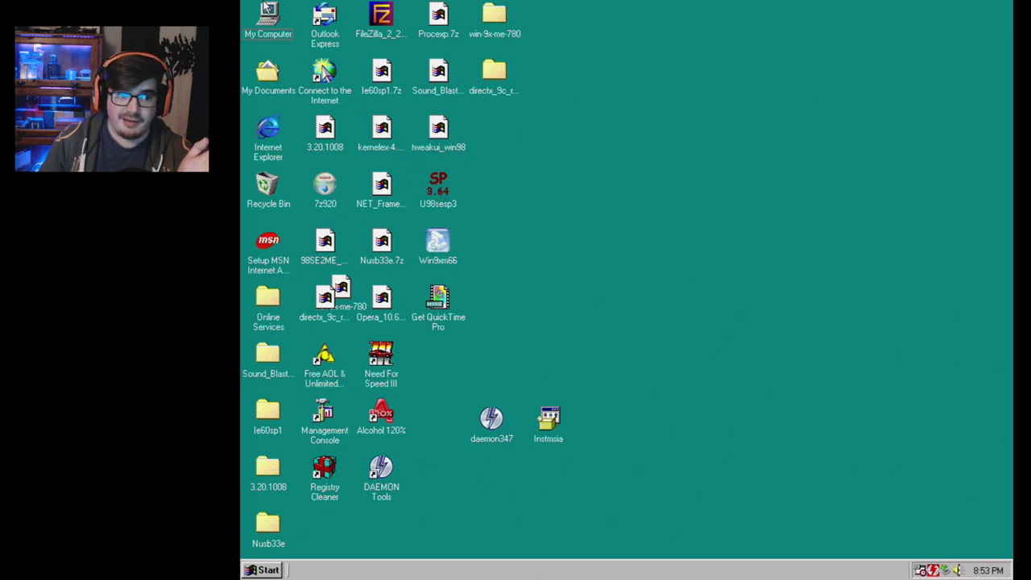
- Inspect the contents of the existing khg\khg folder on drive C:, and return to the root of the drive
{"action": "double_click", "coordinate": [268, 15]}
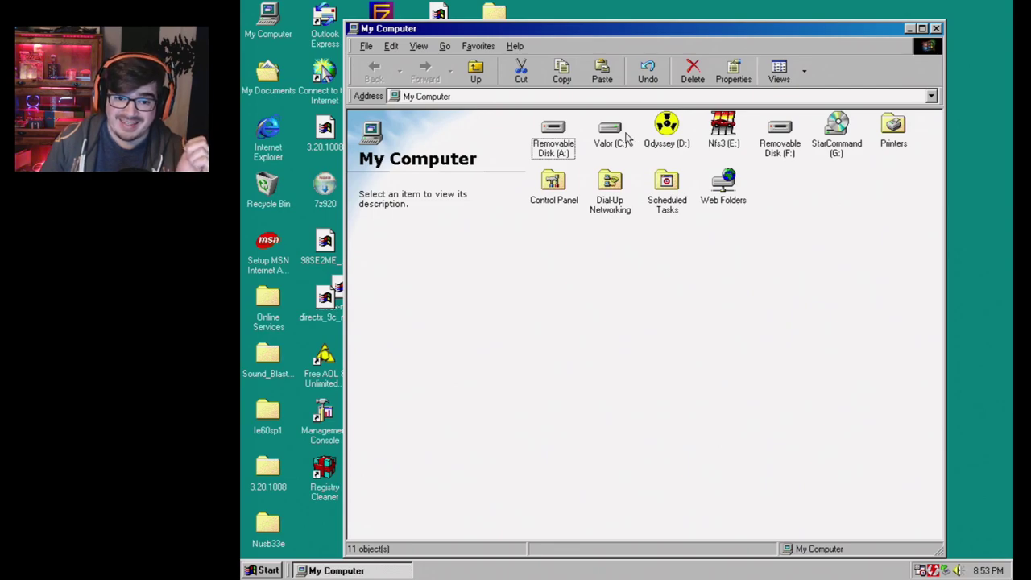
{"action": "left_click", "coordinate": [617, 129]}
{"action": "double_click", "coordinate": [617, 129]}
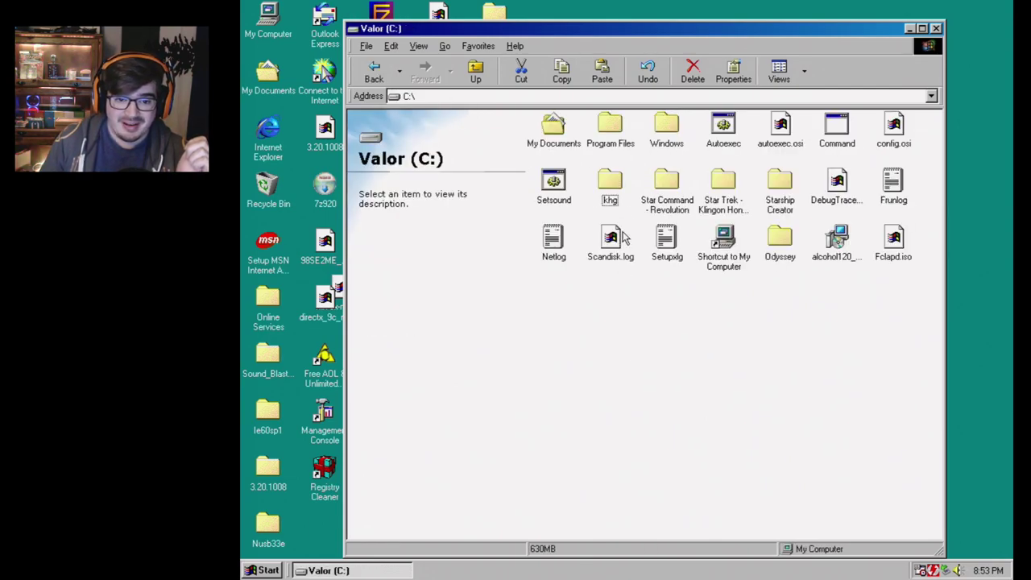
{"action": "double_click", "coordinate": [609, 183]}
{"action": "left_click", "coordinate": [547, 136]}
{"action": "double_click", "coordinate": [552, 129]}
{"action": "left_click", "coordinate": [374, 73]}
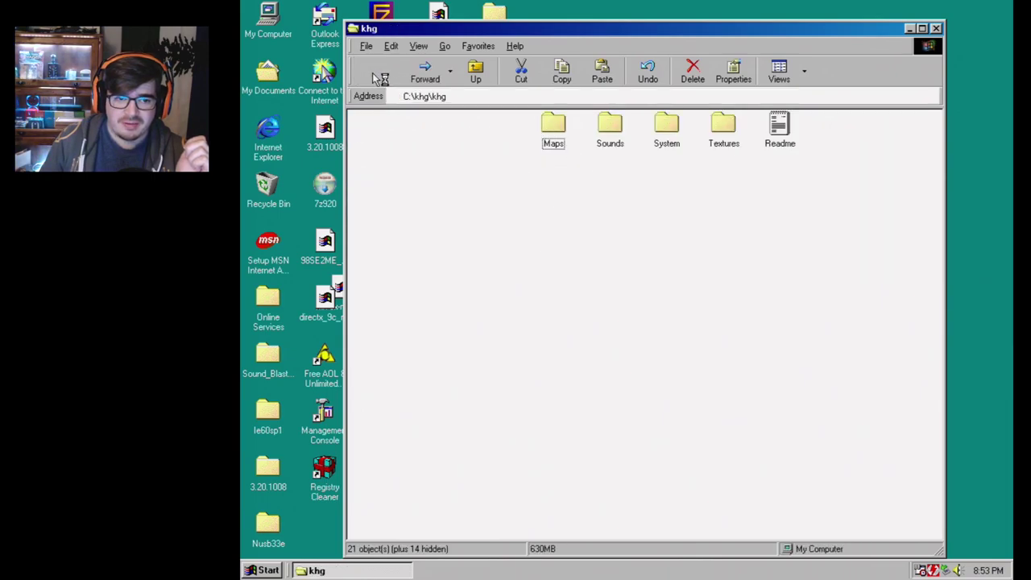
{"action": "left_click", "coordinate": [374, 72]}
- Run the installer from C:\Star Trek - Klingon Honour Guard and try to install the game to c:\khg\
{"action": "double_click", "coordinate": [716, 187]}
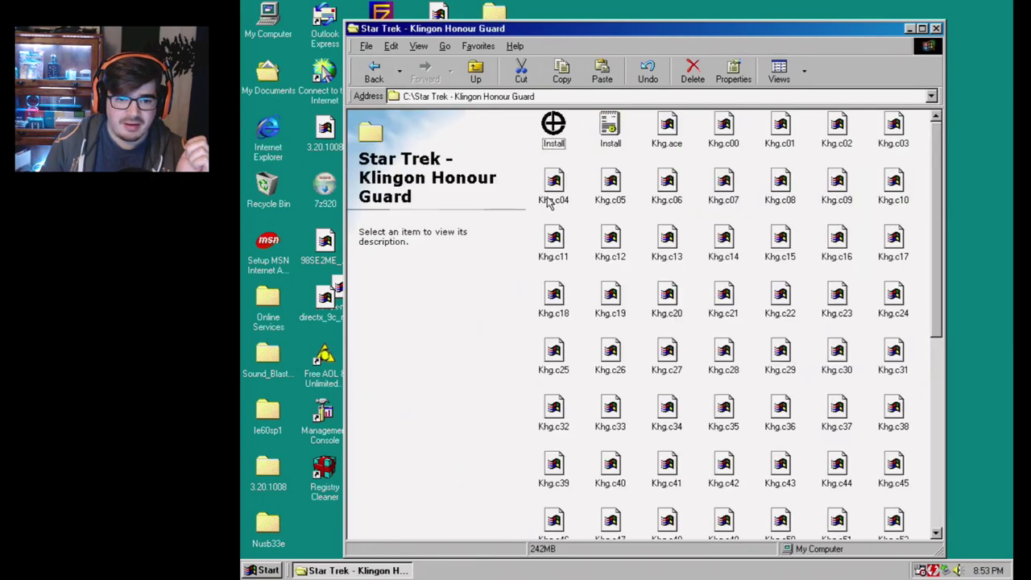
{"action": "double_click", "coordinate": [556, 128]}
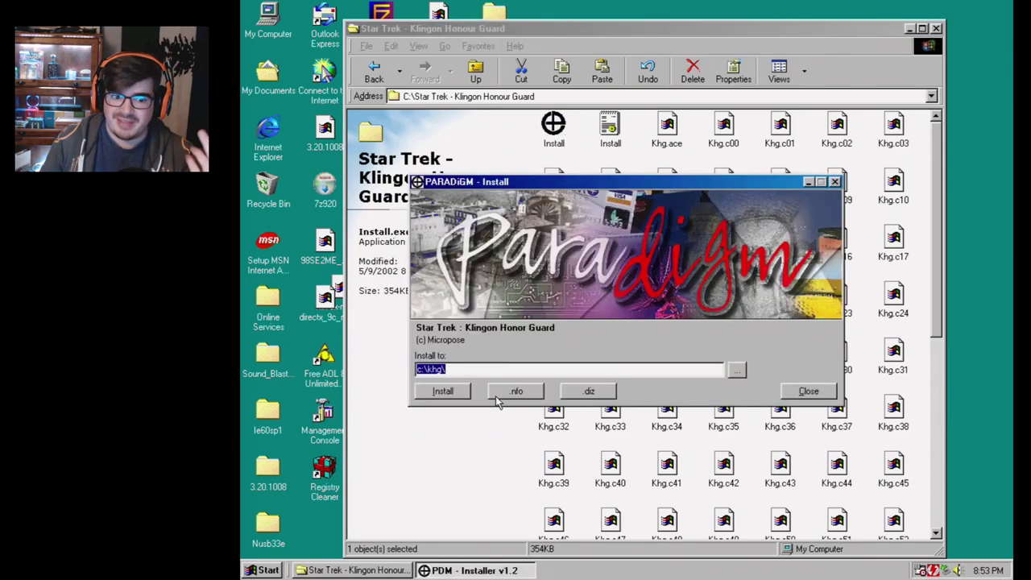
{"action": "left_click", "coordinate": [468, 388]}
{"action": "left_click", "coordinate": [628, 322]}
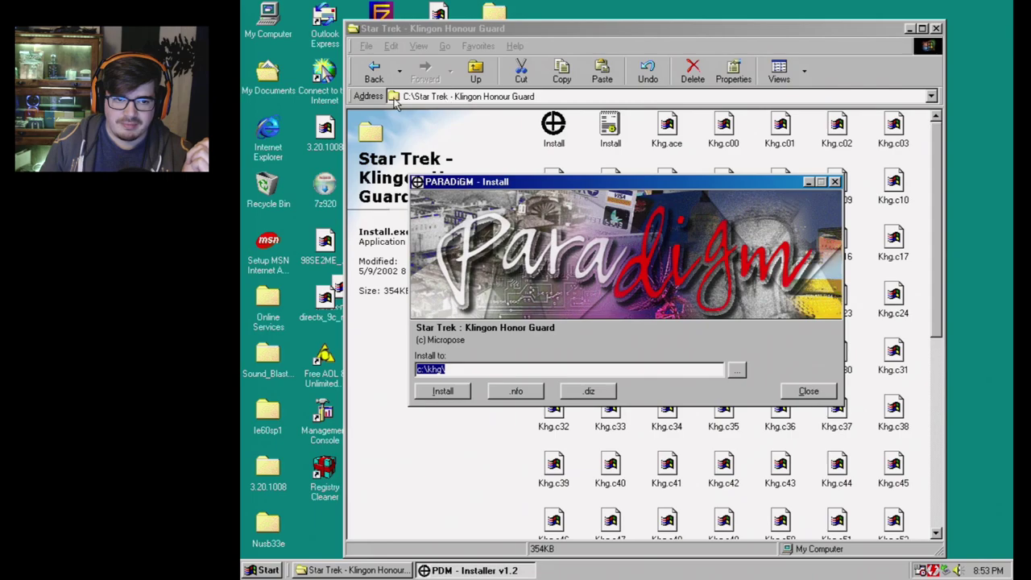
- Delete the old khg folder from the root of drive C:, approving the removal of all its program files
{"action": "left_click", "coordinate": [374, 71]}
{"action": "left_click", "coordinate": [612, 184]}
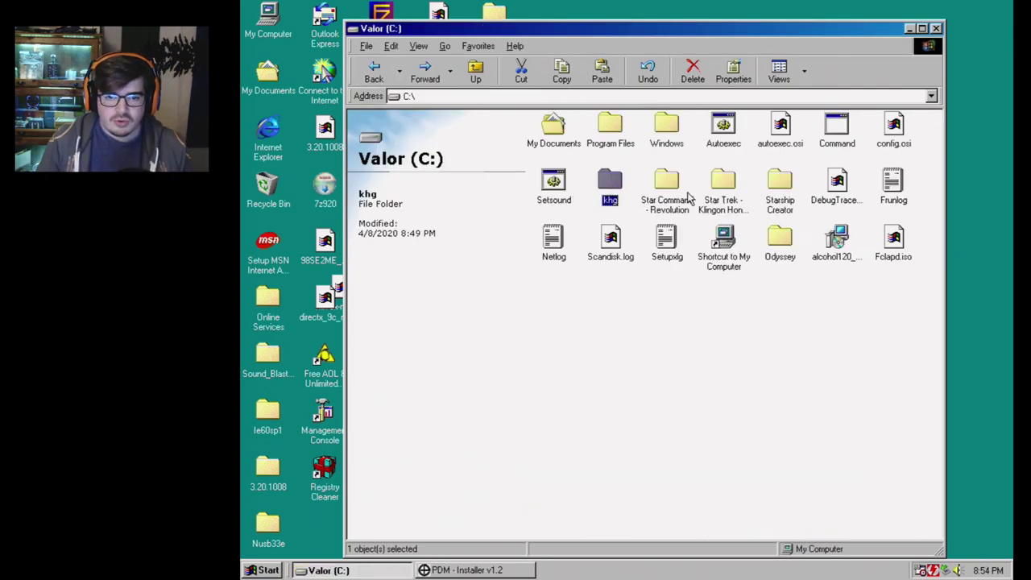
{"action": "key", "text": "Delete"}
{"action": "key", "text": "Return"}
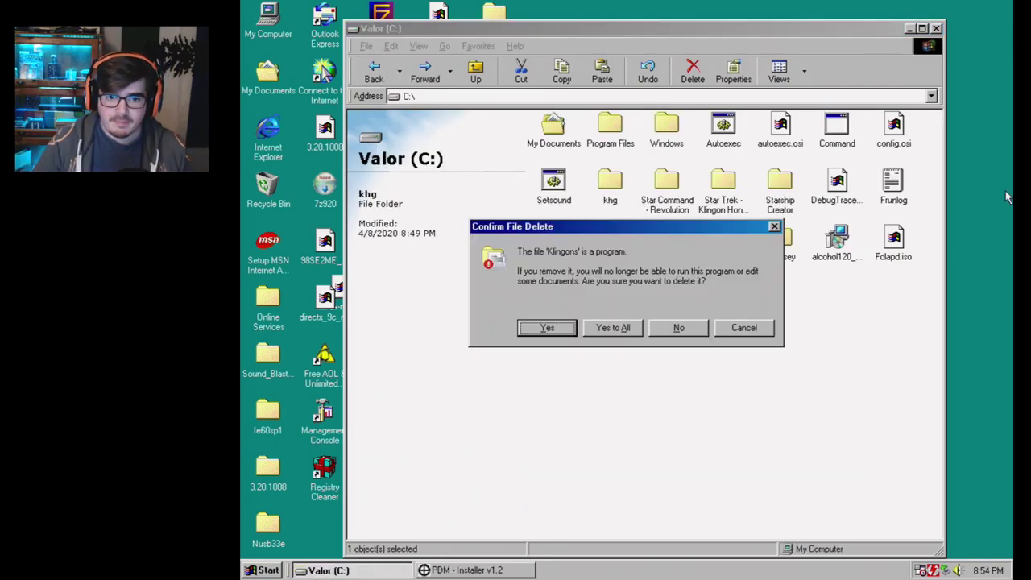
{"action": "left_click", "coordinate": [617, 326]}
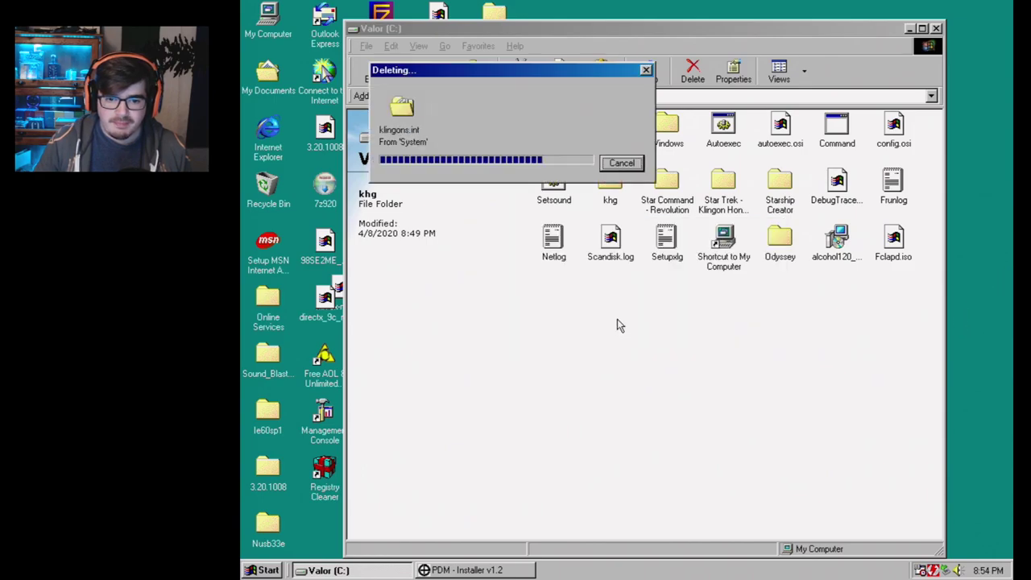
- Install Star Trek: Klingon Honor Guard to c:\khg\ and close the installer together with its About dialog
{"action": "double_click", "coordinate": [726, 187]}
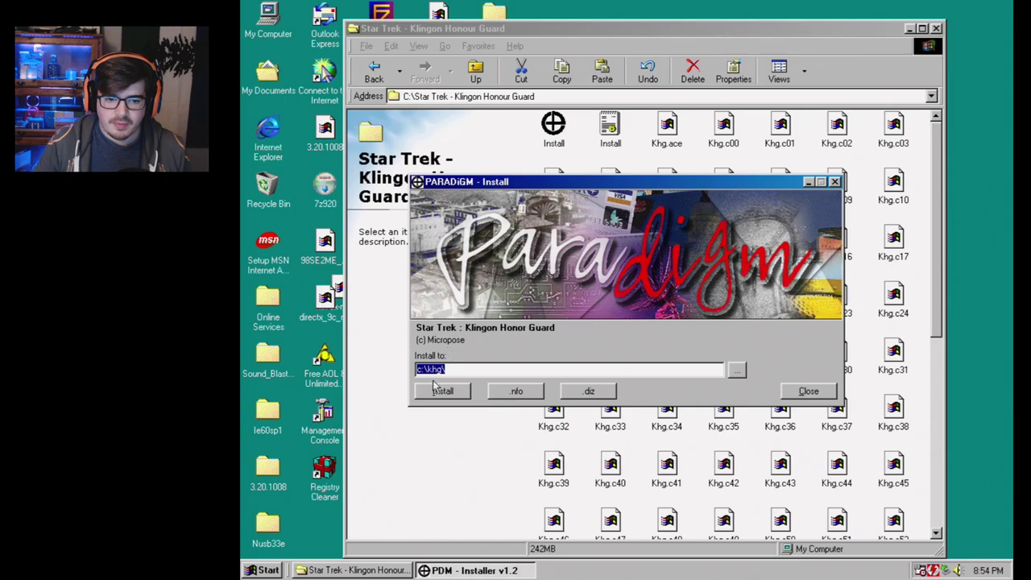
{"action": "left_click", "coordinate": [435, 392]}
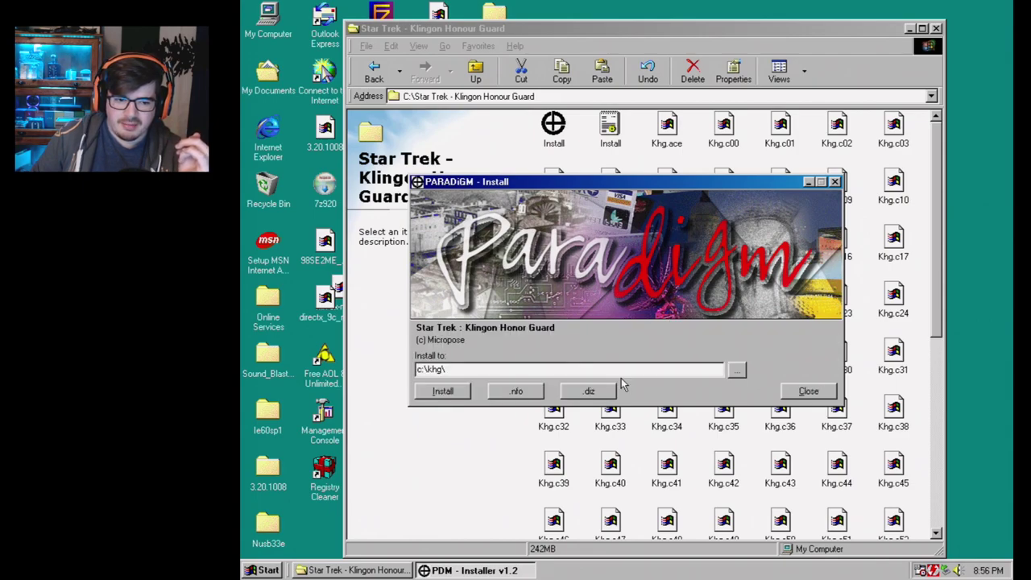
{"action": "left_click", "coordinate": [824, 393]}
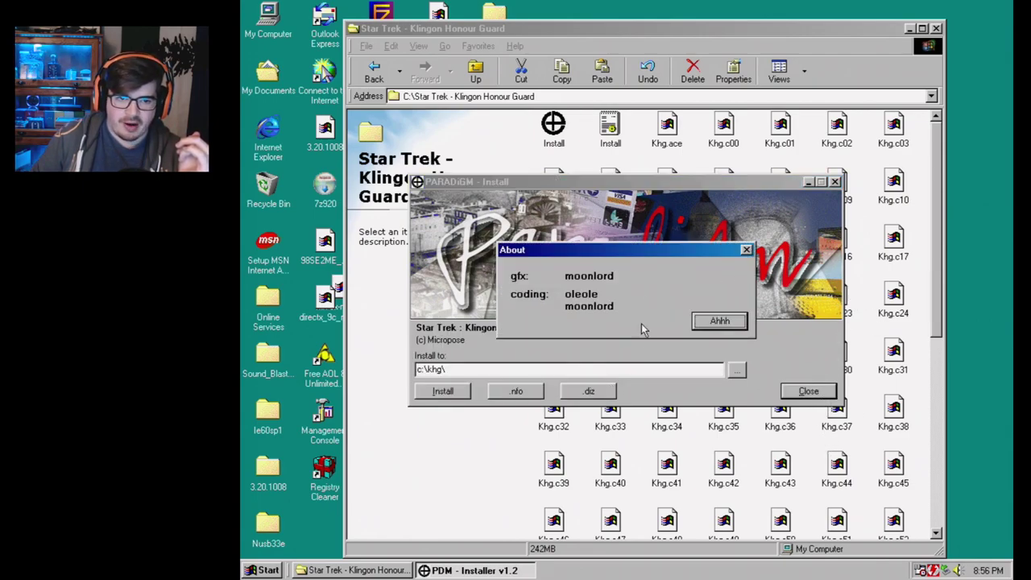
{"action": "left_click", "coordinate": [721, 326]}
- Open the System folder of the fresh installation at C:\khg\khg
{"action": "left_click", "coordinate": [374, 73]}
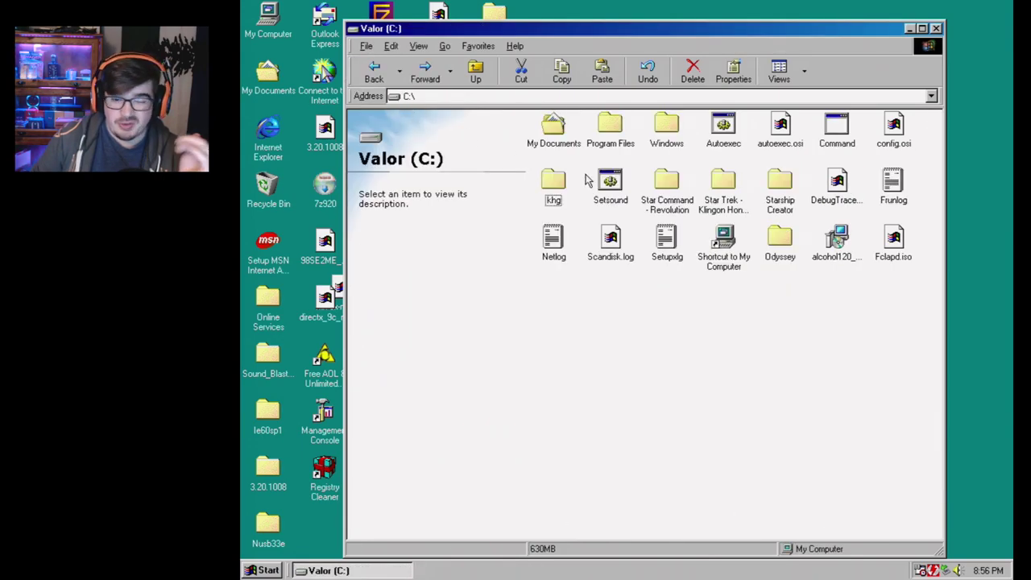
{"action": "left_click", "coordinate": [552, 179]}
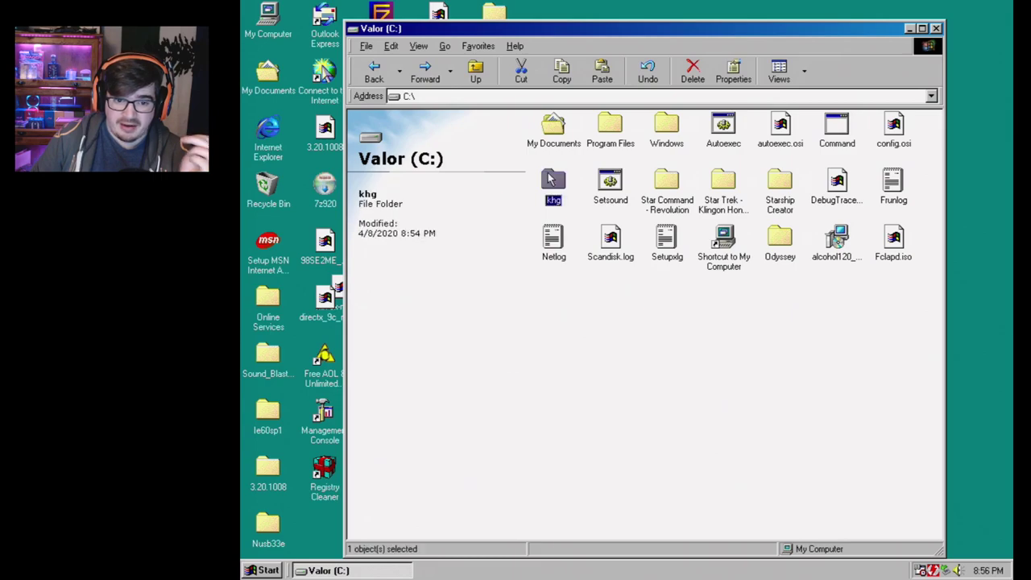
{"action": "double_click", "coordinate": [553, 179]}
{"action": "double_click", "coordinate": [553, 122]}
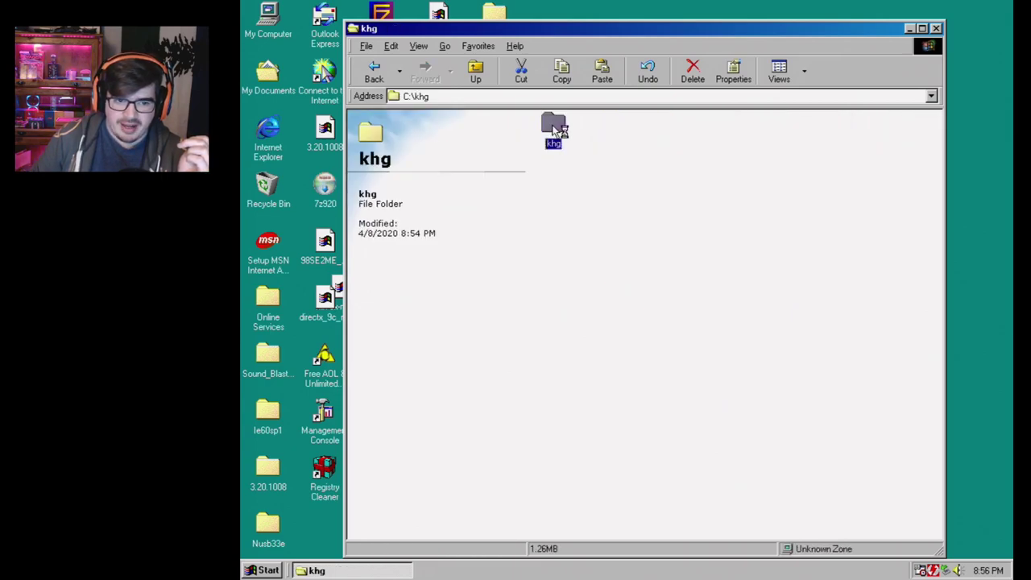
{"action": "left_click", "coordinate": [561, 121]}
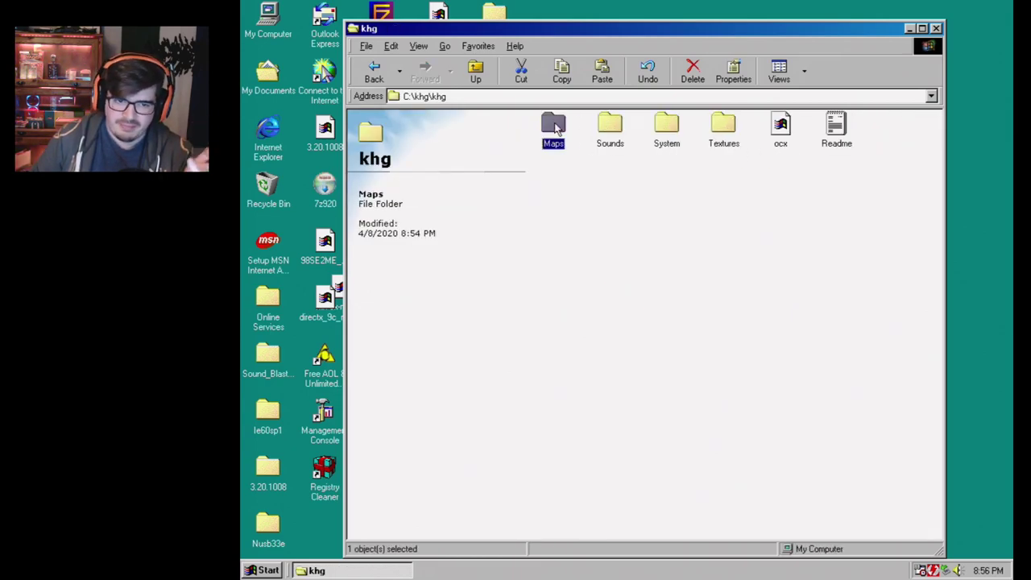
{"action": "left_click", "coordinate": [541, 129]}
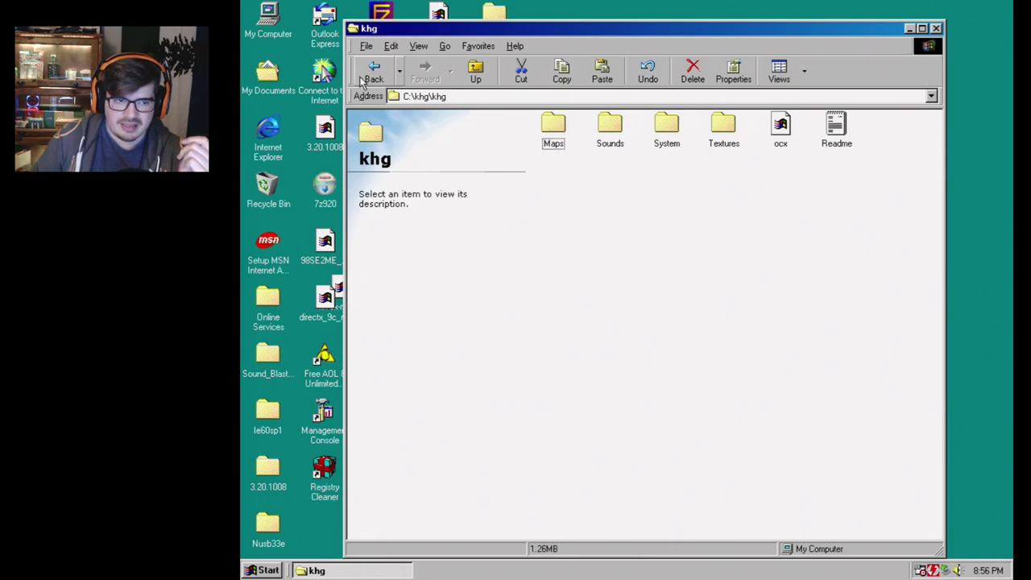
{"action": "left_click", "coordinate": [373, 72]}
{"action": "double_click", "coordinate": [552, 123]}
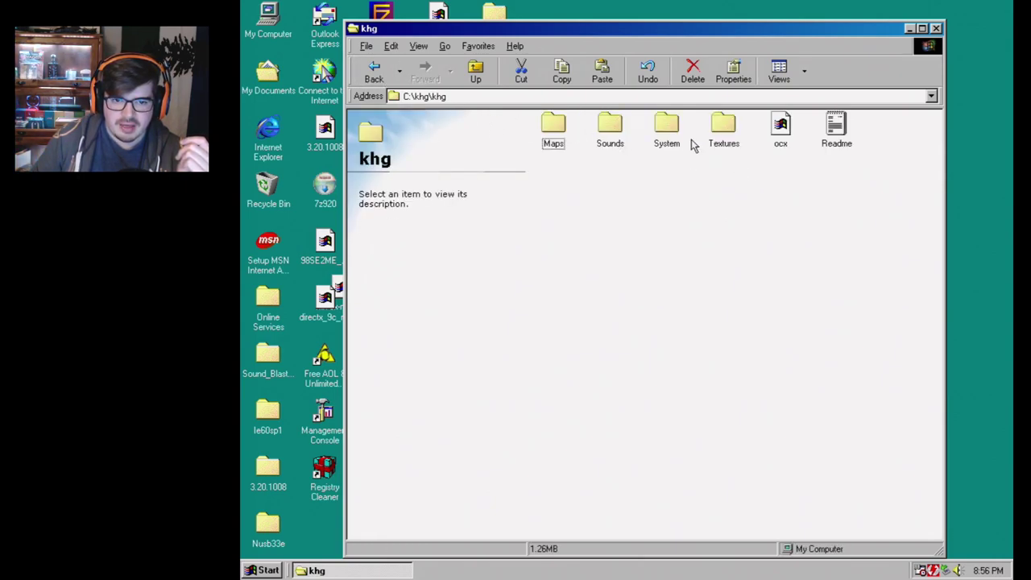
{"action": "double_click", "coordinate": [668, 125]}
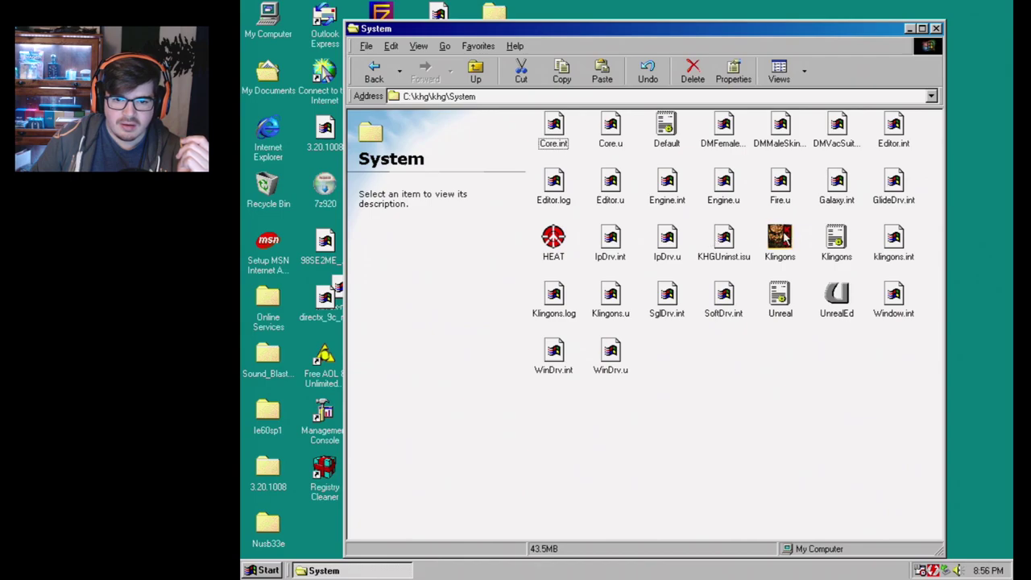
- Launch Klingons.exe from the System folder and dismiss the startup dialog
{"action": "left_click", "coordinate": [785, 235]}
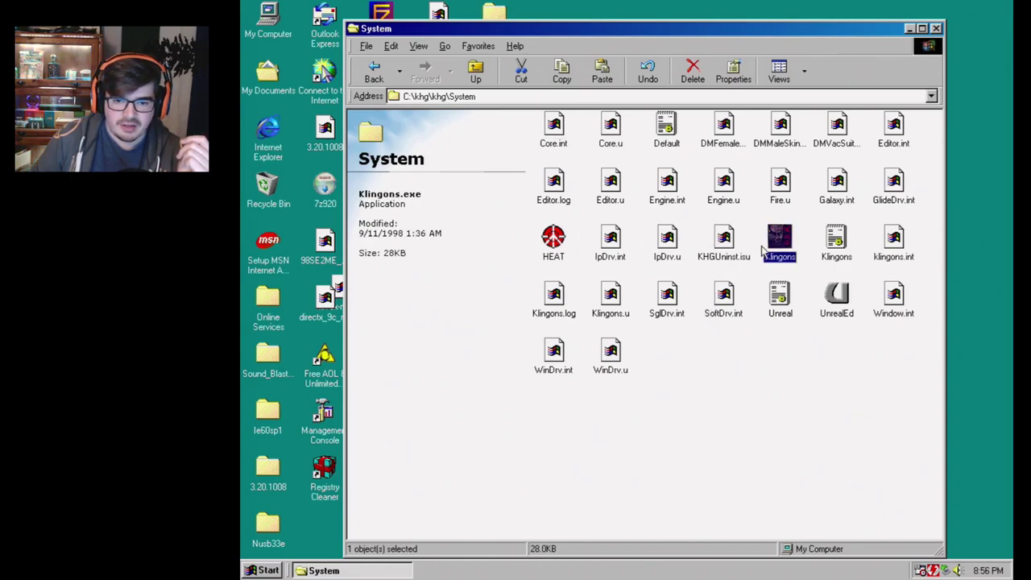
{"action": "left_click", "coordinate": [809, 278]}
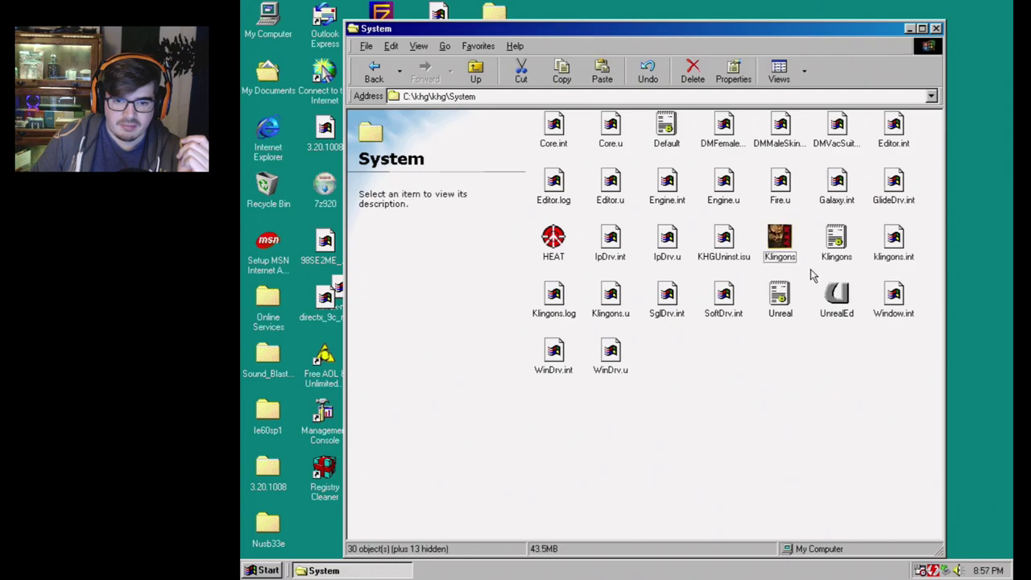
{"action": "left_click", "coordinate": [778, 238]}
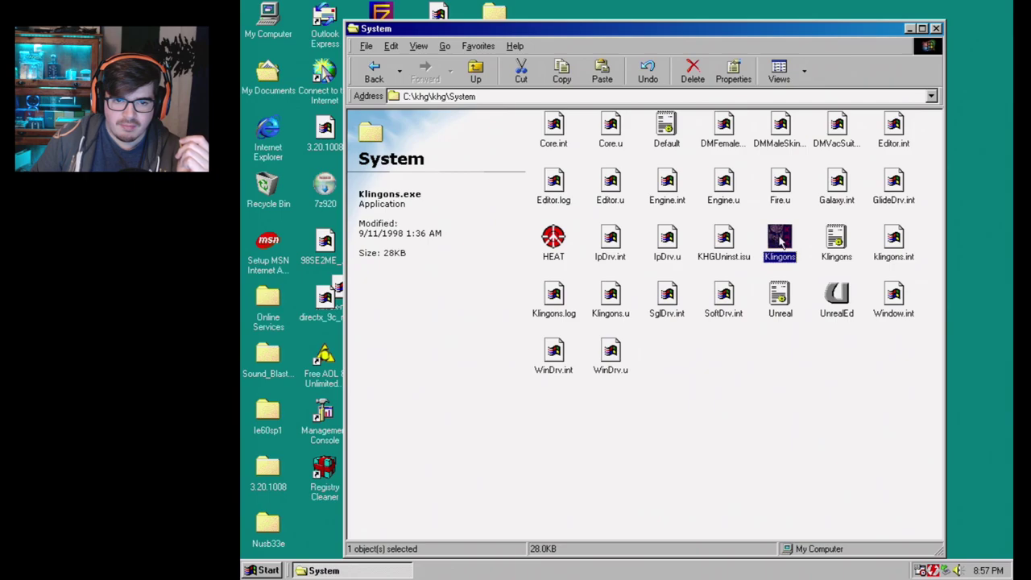
{"action": "double_click", "coordinate": [780, 239]}
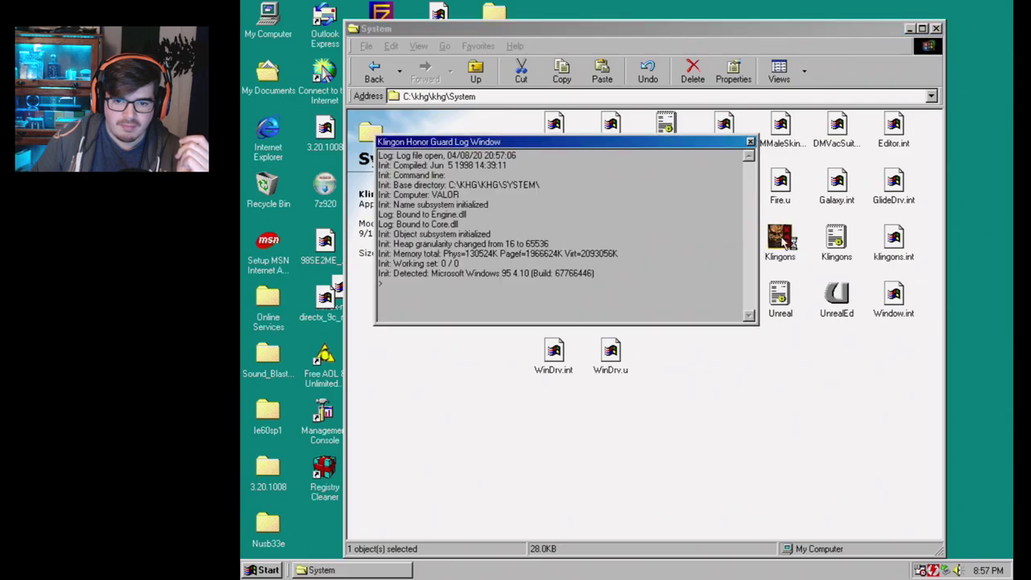
{"action": "left_click", "coordinate": [650, 319]}
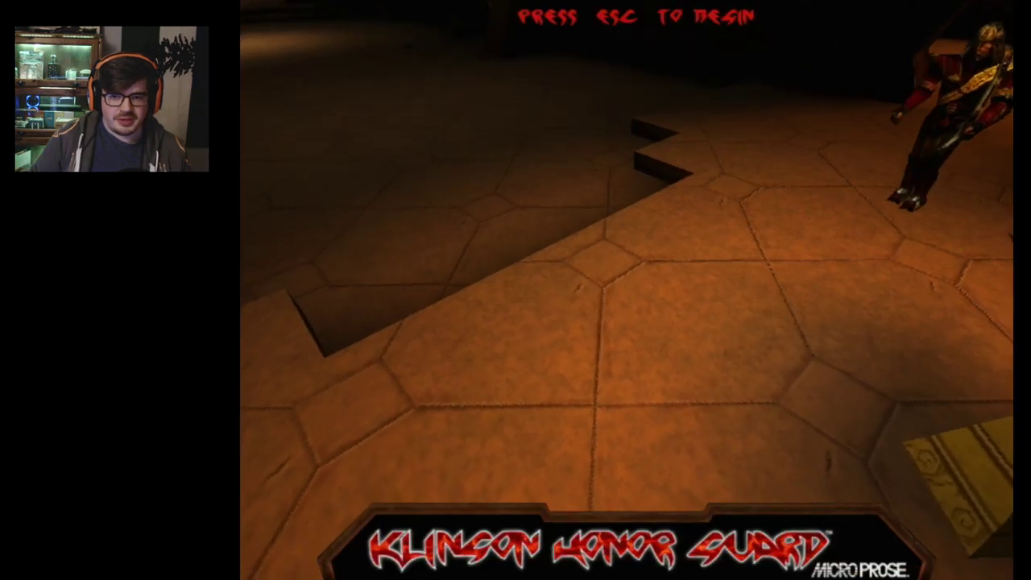
- Open the game's Audio/Video settings from the main menu and choose the 800x600 resolution
{"action": "key", "text": "Escape"}
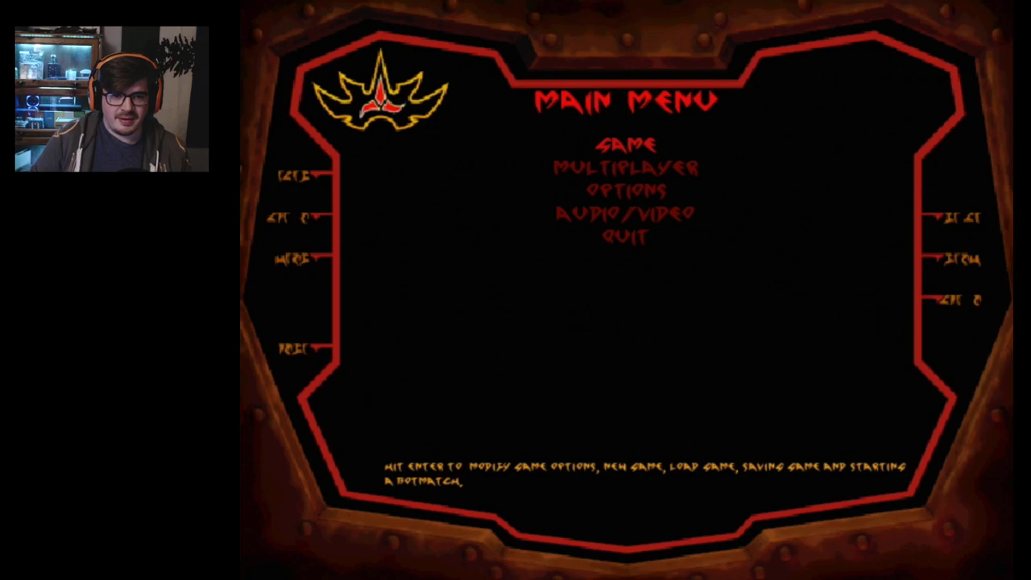
{"action": "key", "text": "Down"}
{"action": "key", "text": "Down"}
{"action": "key", "text": "Down"}
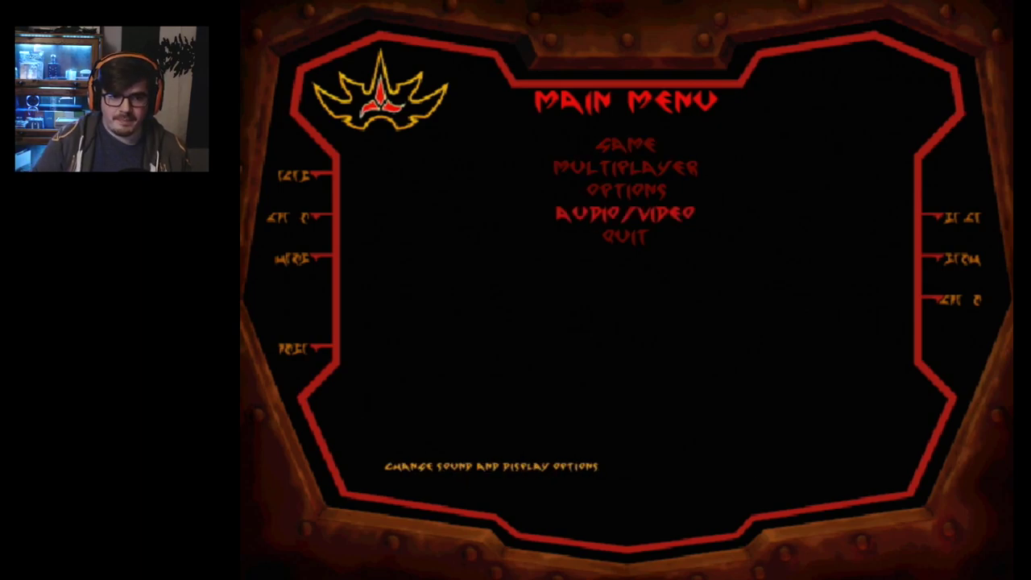
{"action": "key", "text": "Return"}
{"action": "key", "text": "Down"}
{"action": "key", "text": "Down"}
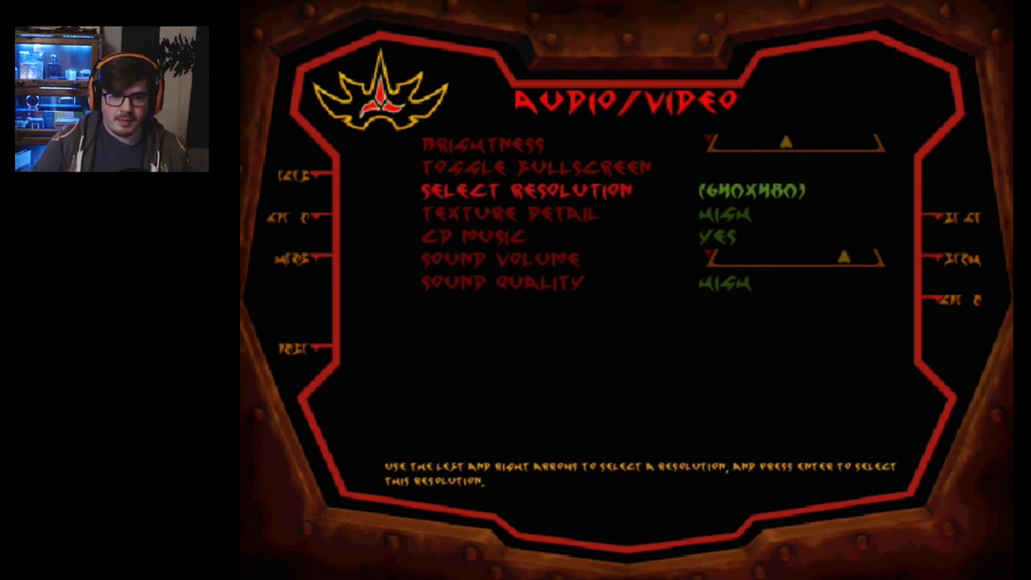
{"action": "key", "text": "Right"}
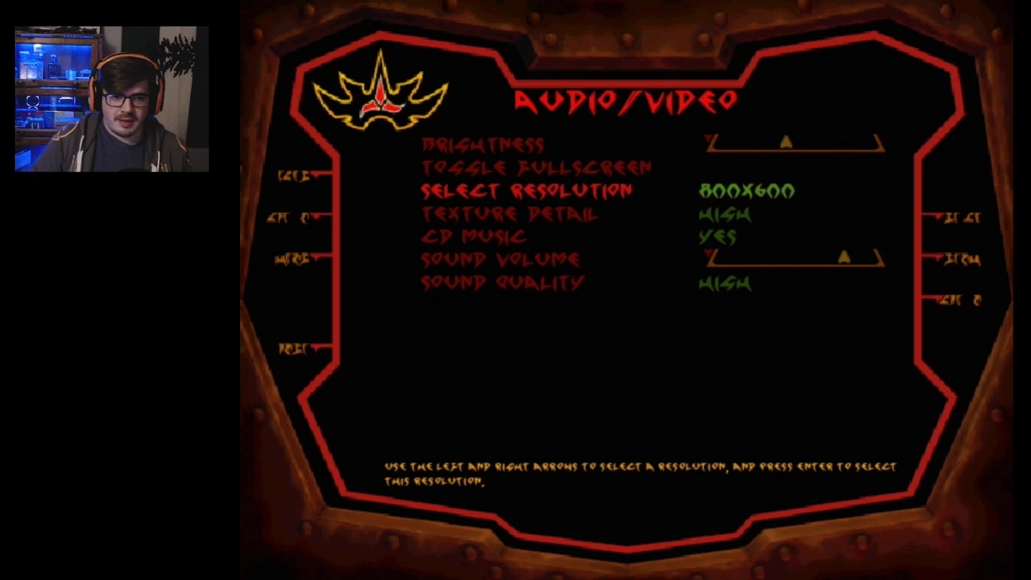
- Go through the Audio/Video options and try toggling the CD Music setting
{"action": "key", "text": "Down"}
{"action": "key", "text": "Up"}
{"action": "key", "text": "Up"}
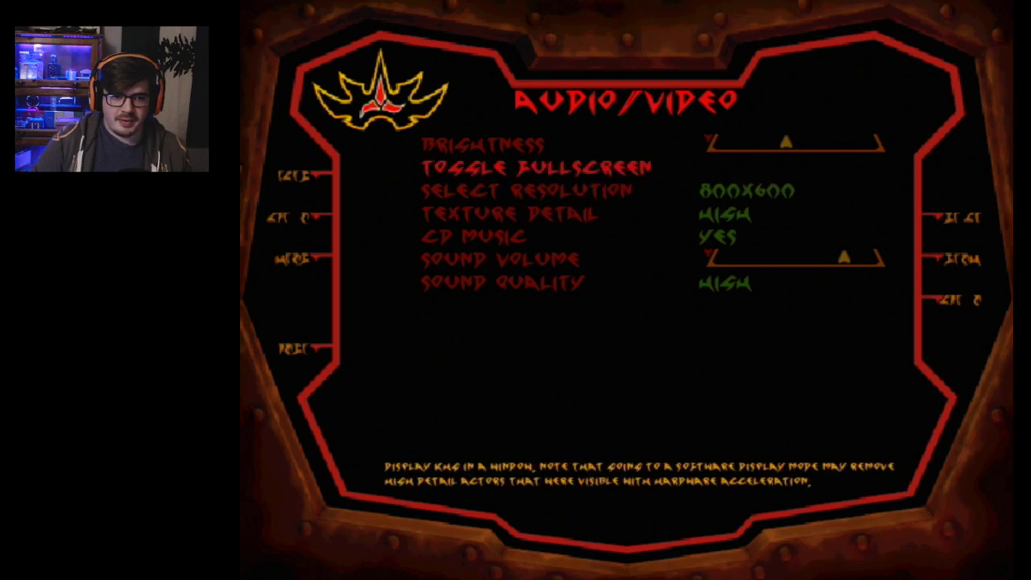
{"action": "key", "text": "Down"}
{"action": "key", "text": "Down"}
{"action": "key", "text": "Down"}
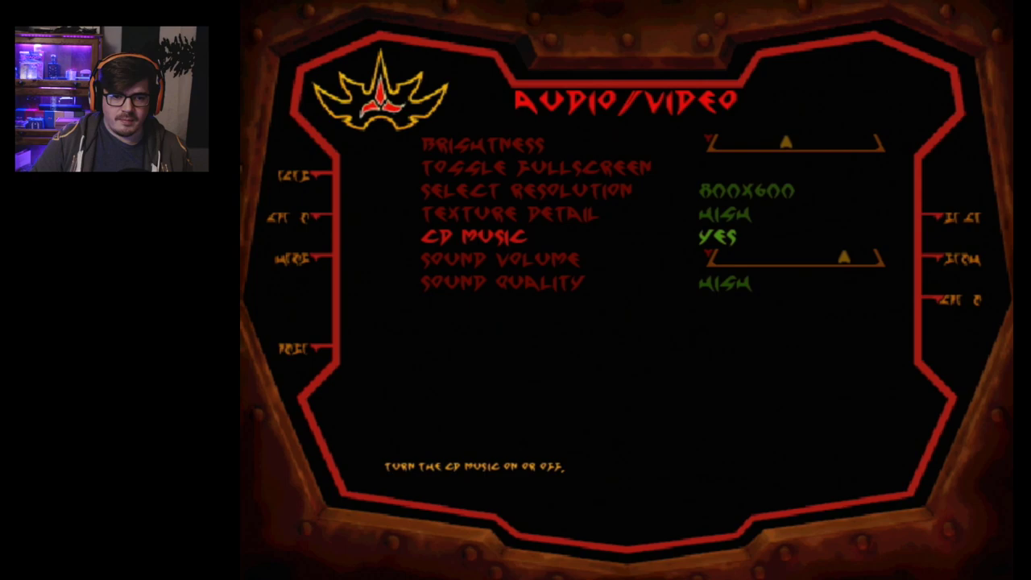
{"action": "key", "text": "Return"}
{"action": "key", "text": "Return"}
{"action": "key", "text": "Down"}
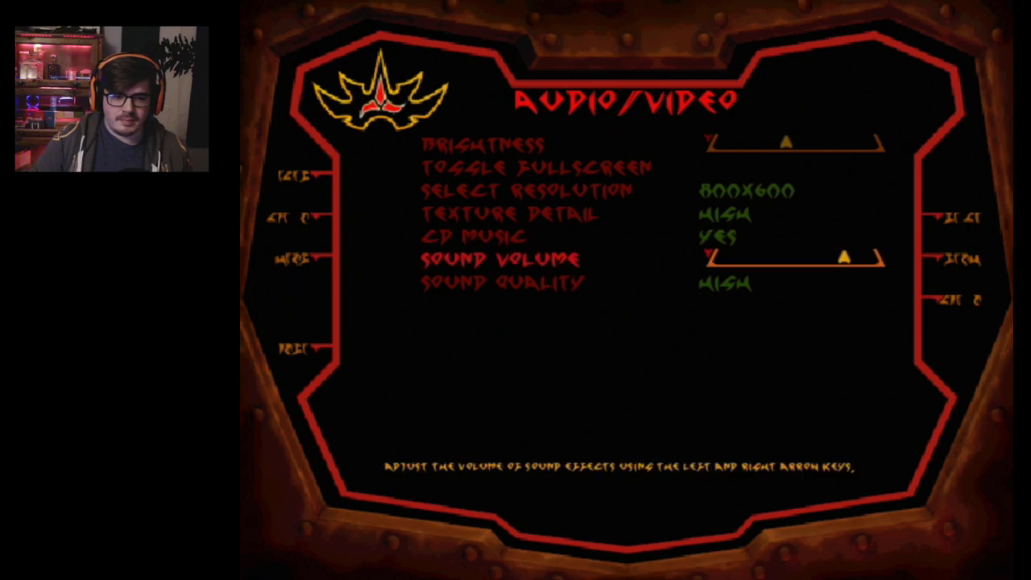
{"action": "key", "text": "Down"}
{"action": "key", "text": "Up"}
{"action": "key", "text": "Up"}
{"action": "key", "text": "Up"}
{"action": "key", "text": "Up"}
{"action": "key", "text": "Up"}
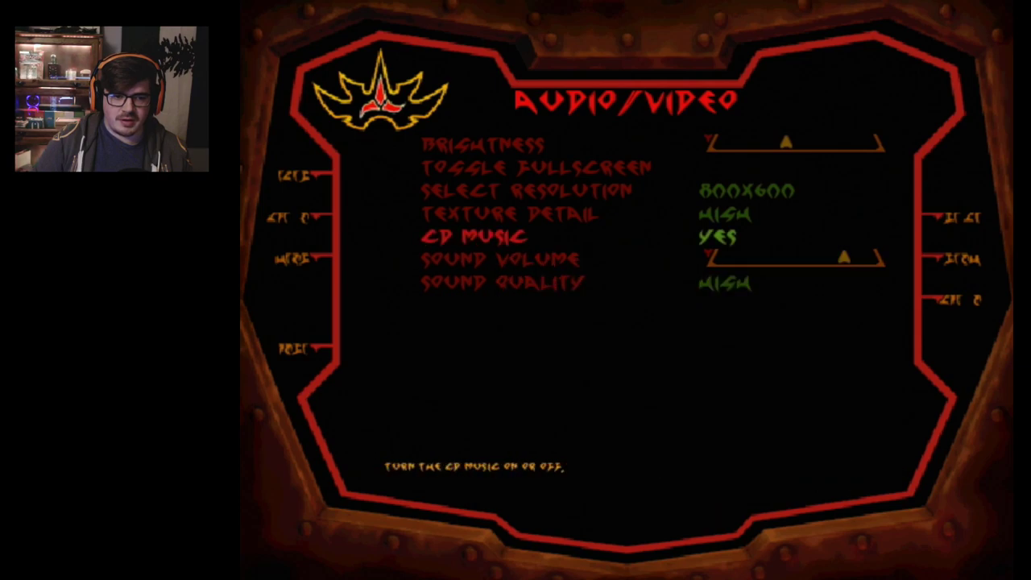
{"action": "key", "text": "Return"}
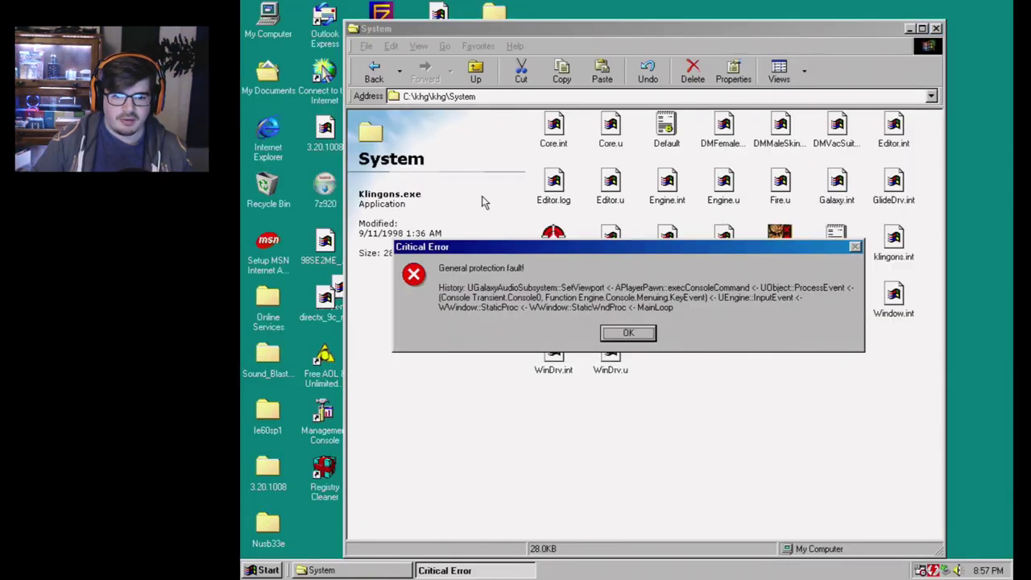
- Dismiss the critical error dialog and relaunch Klingons.exe
{"action": "key", "text": "Return"}
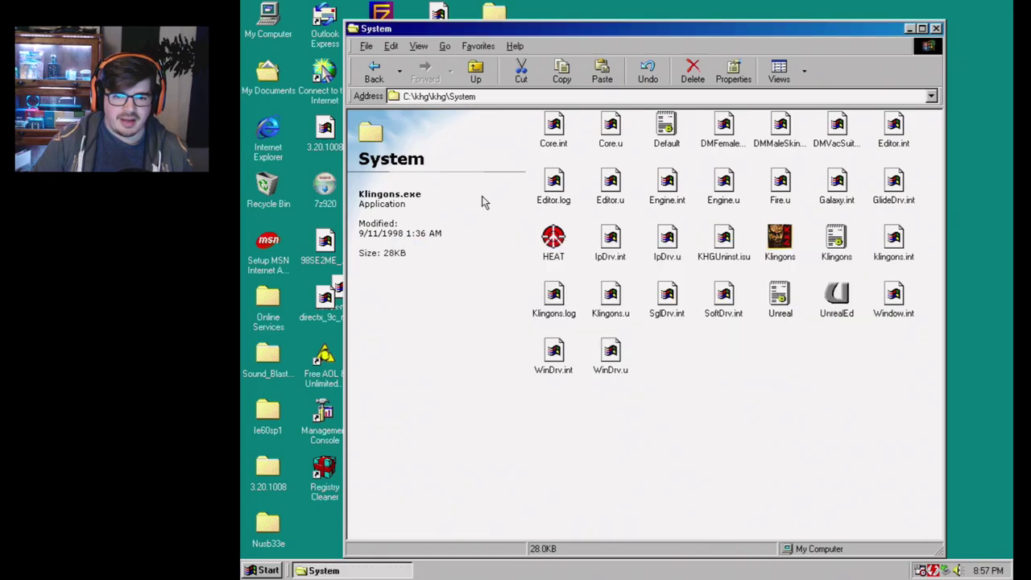
{"action": "double_click", "coordinate": [779, 242]}
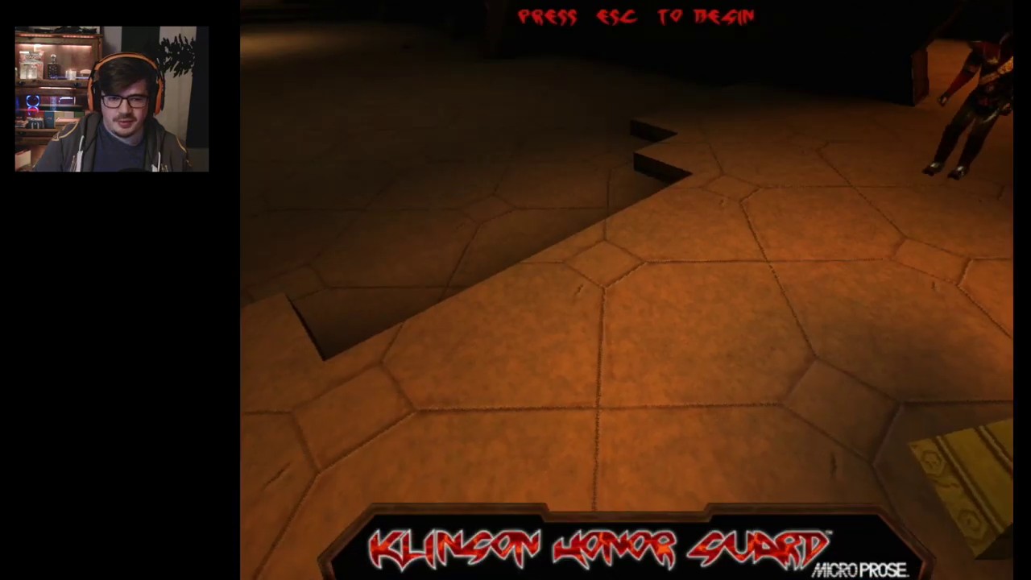
- Leave the title screen and open the game's Options menu from the main menu
{"action": "key", "text": "Escape"}
{"action": "key", "text": "Down"}
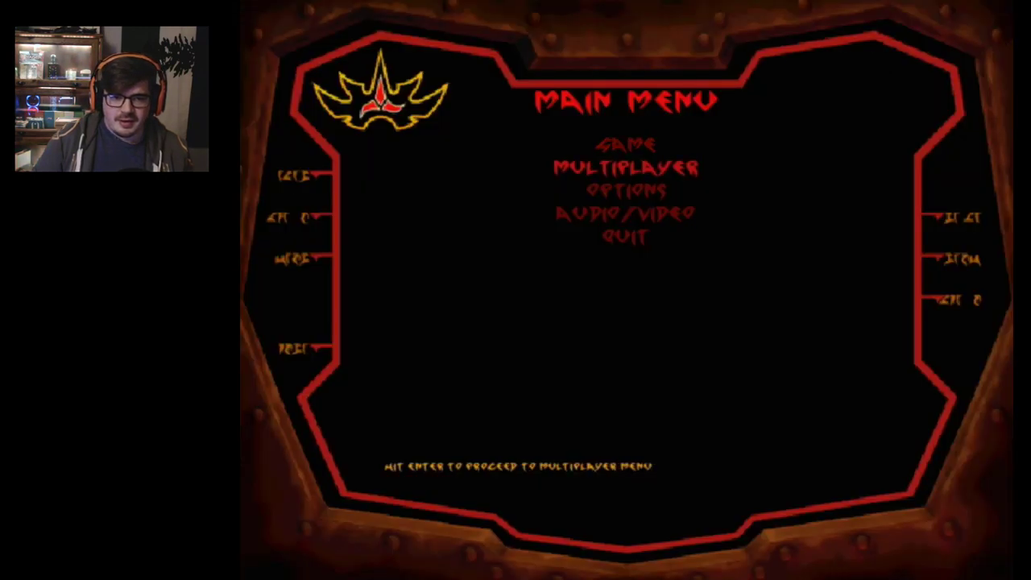
{"action": "key", "text": "Up"}
{"action": "key", "text": "Down"}
{"action": "key", "text": "Down"}
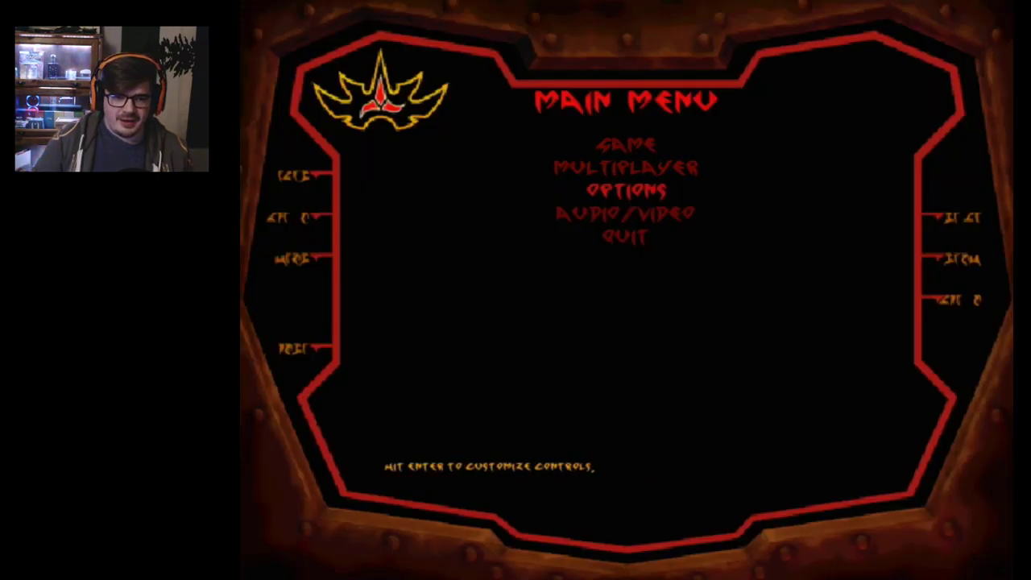
{"action": "key", "text": "Return"}
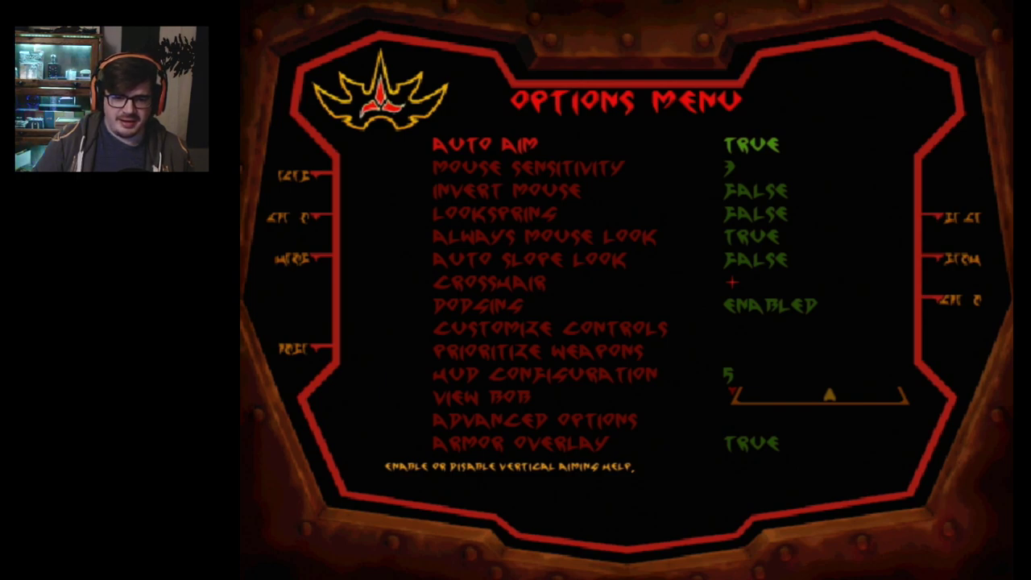
- Go through the Options menu entries from Mouse Sensitivity to Advanced Options and try opening the Advanced Options
{"action": "key", "text": "Down"}
{"action": "key", "text": "Down"}
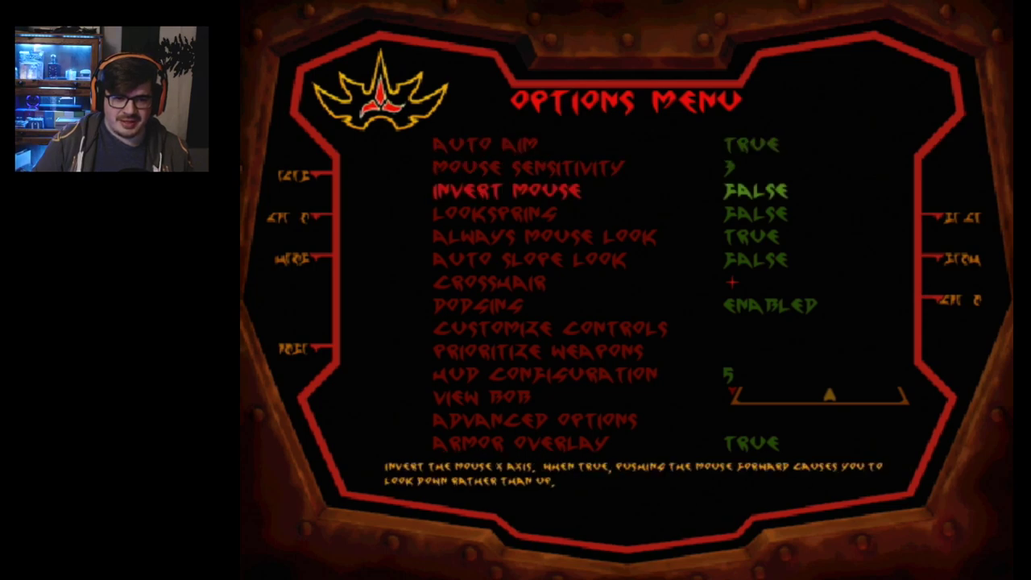
{"action": "key", "text": "Up"}
{"action": "key", "text": "Down"}
{"action": "key", "text": "Down"}
{"action": "key", "text": "Down"}
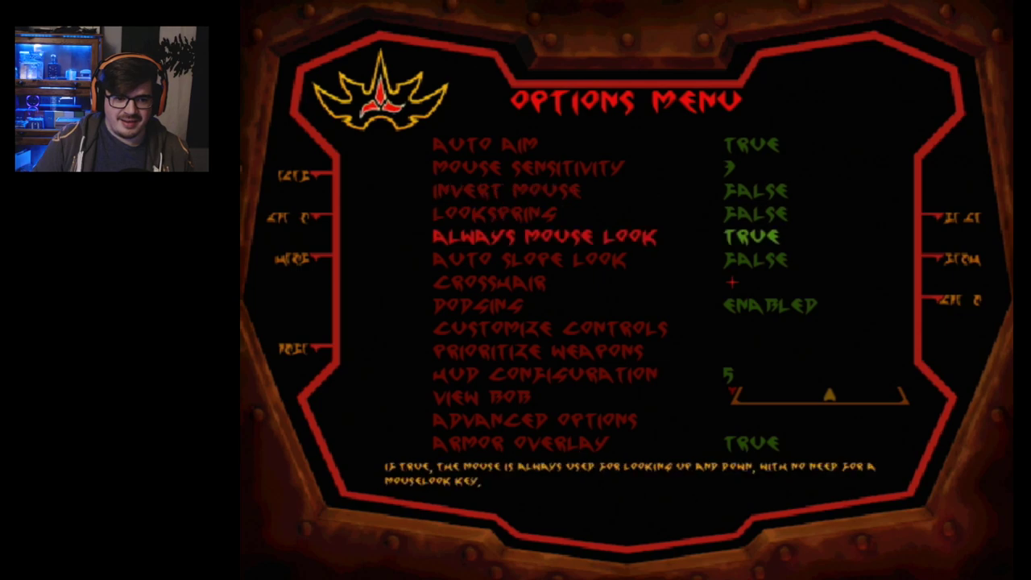
{"action": "key", "text": "Down"}
{"action": "key", "text": "Down"}
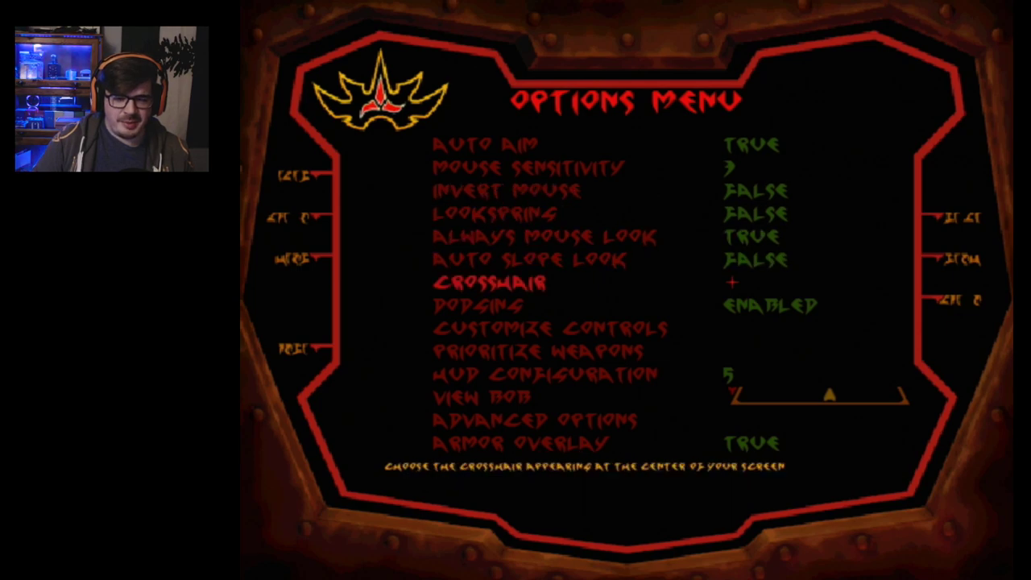
{"action": "key", "text": "Down"}
{"action": "key", "text": "Down"}
{"action": "key", "text": "Down"}
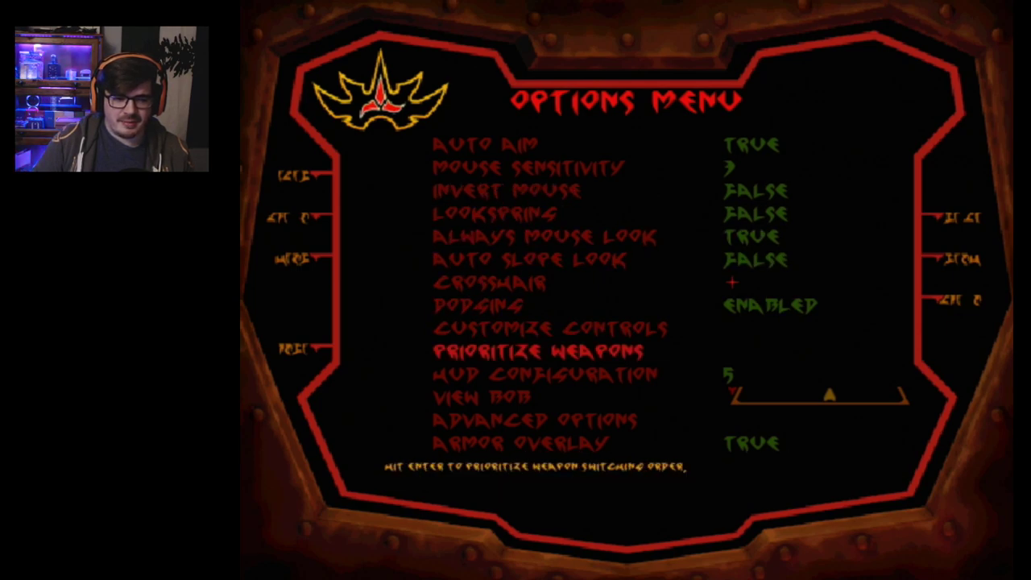
{"action": "key", "text": "Down"}
{"action": "key", "text": "Down"}
{"action": "key", "text": "Down"}
{"action": "key", "text": "Return"}
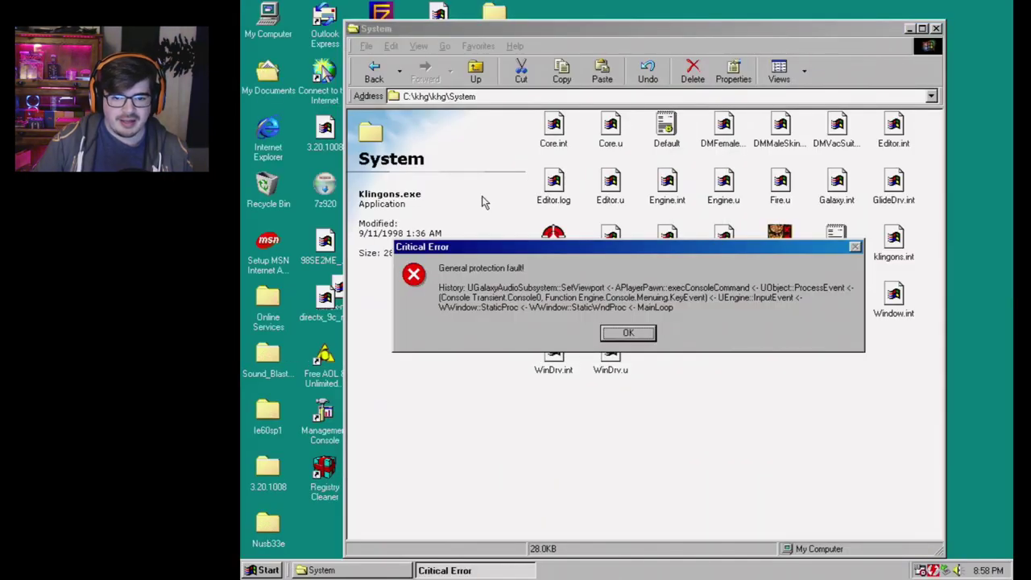
- Dismiss the critical error dialog and check the running programs for a leftover game process without ending any task
{"action": "key", "text": "Return"}
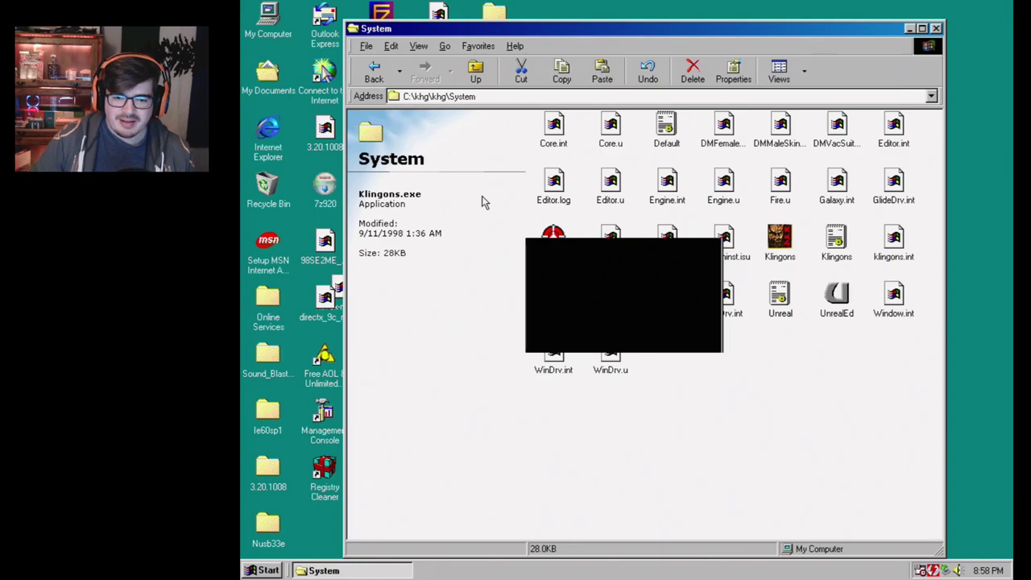
{"action": "left_click", "coordinate": [695, 319]}
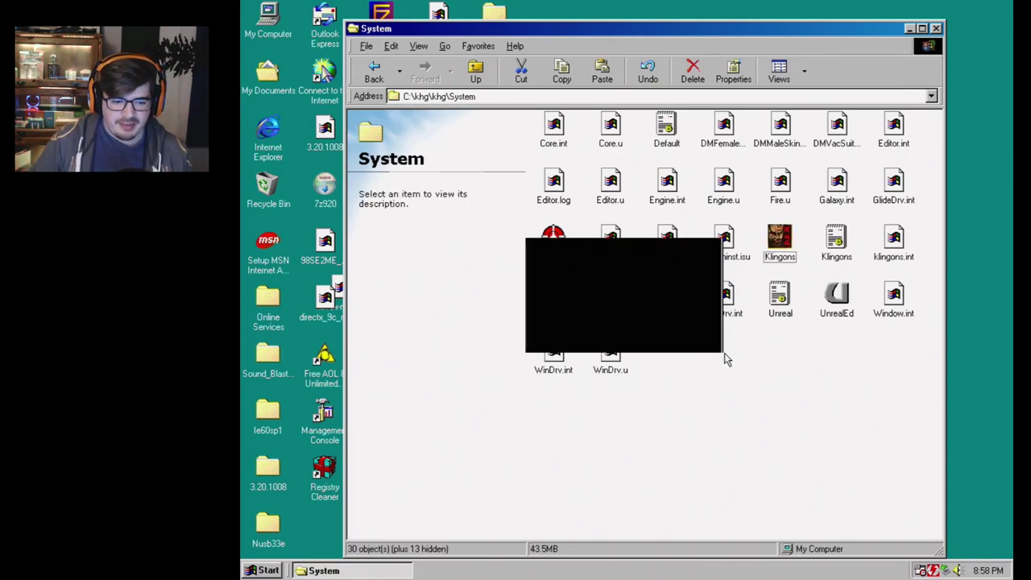
{"action": "key", "text": "super"}
{"action": "key", "text": "Escape"}
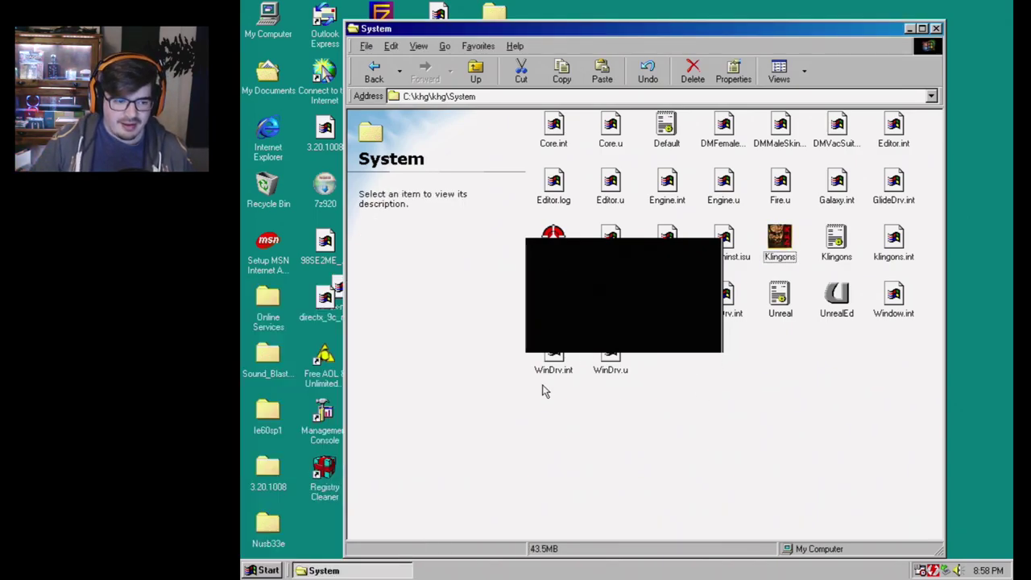
{"action": "key", "text": "ctrl+alt+Delete"}
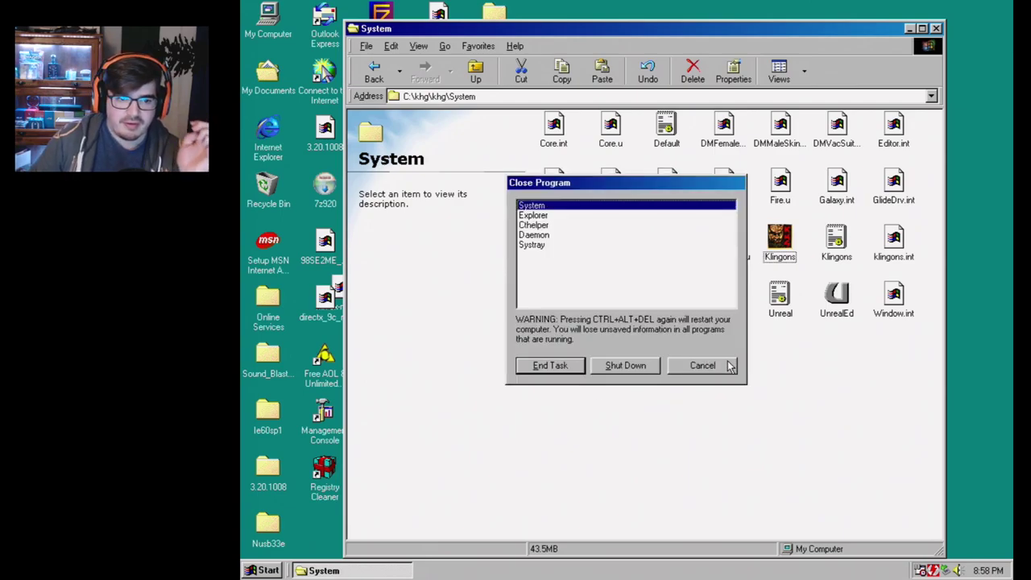
{"action": "left_click", "coordinate": [702, 365]}
- Relaunch Klingons.exe from the System folder and skip the copyright intro to reach the main menu
{"action": "left_click_drag", "start_coordinate": [724, 295], "coordinate": [723, 342]}
{"action": "double_click", "coordinate": [780, 235]}
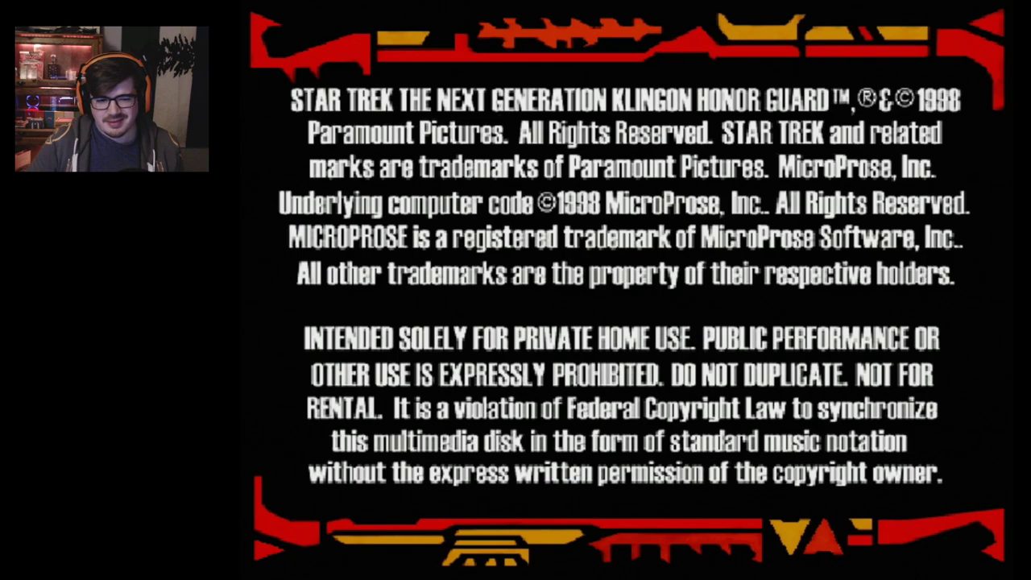
{"action": "key", "text": "Escape"}
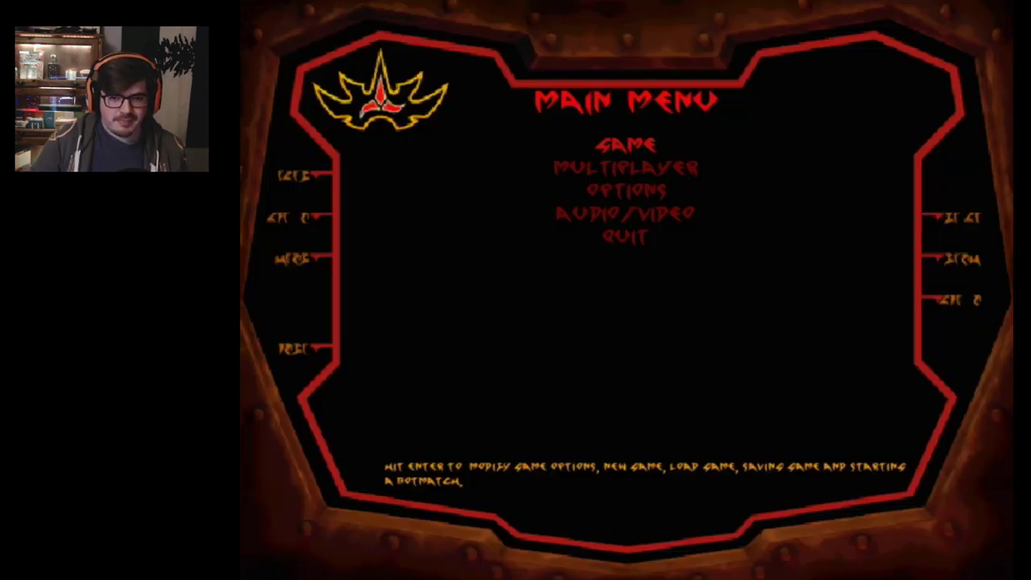
- Set up a new game at the Human difficulty level
{"action": "key", "text": "Down"}
{"action": "key", "text": "Up"}
{"action": "key", "text": "Return"}
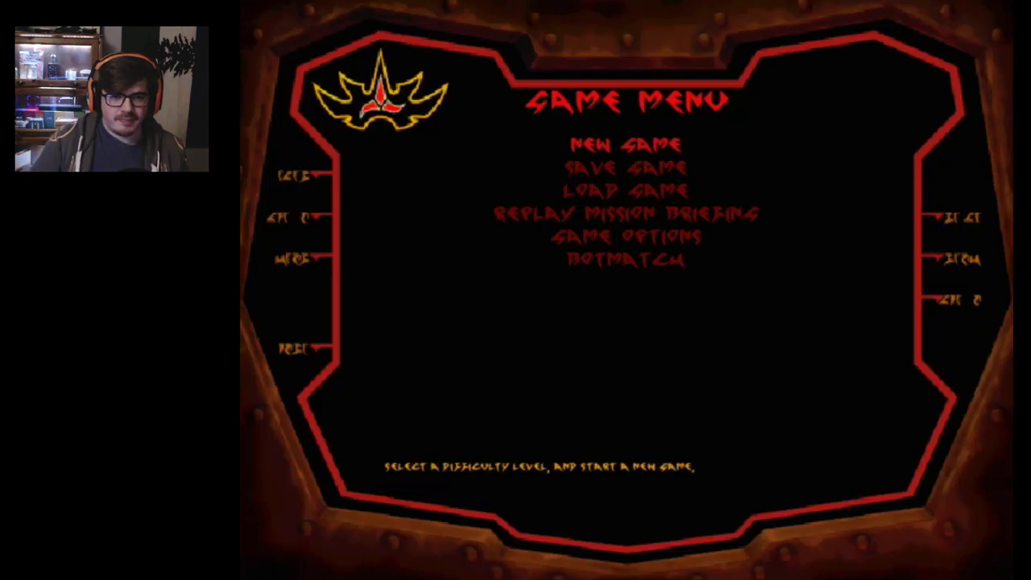
{"action": "key", "text": "Return"}
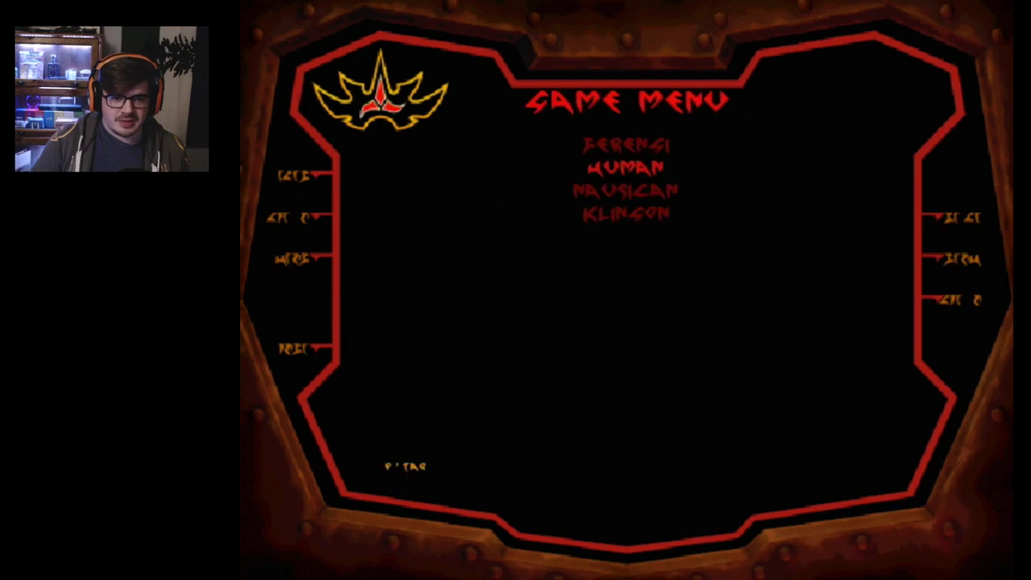
{"action": "key", "text": "Return"}
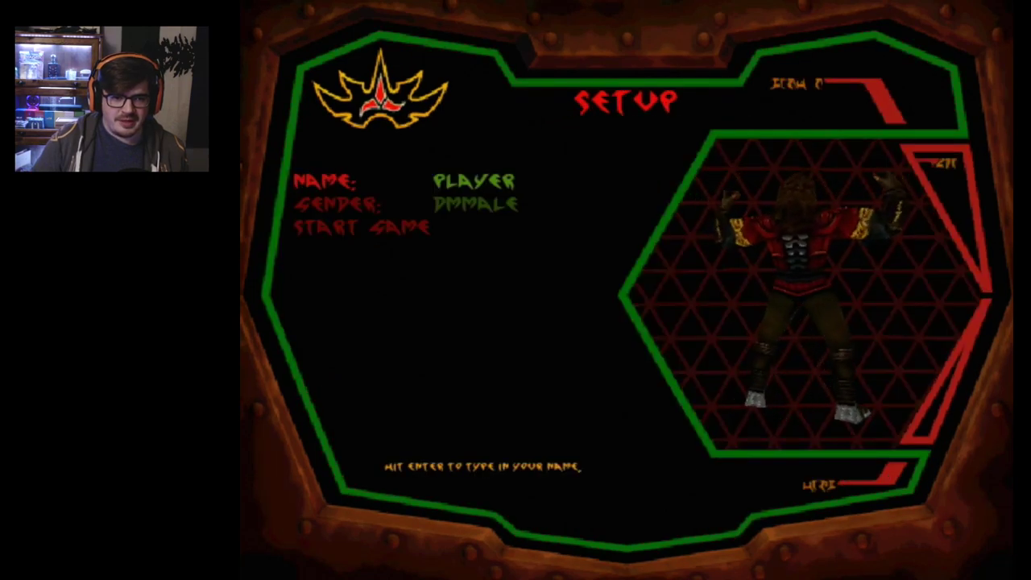
- Replace the default player name on the Setup screen with the chosen character name
{"action": "key", "text": "Return"}
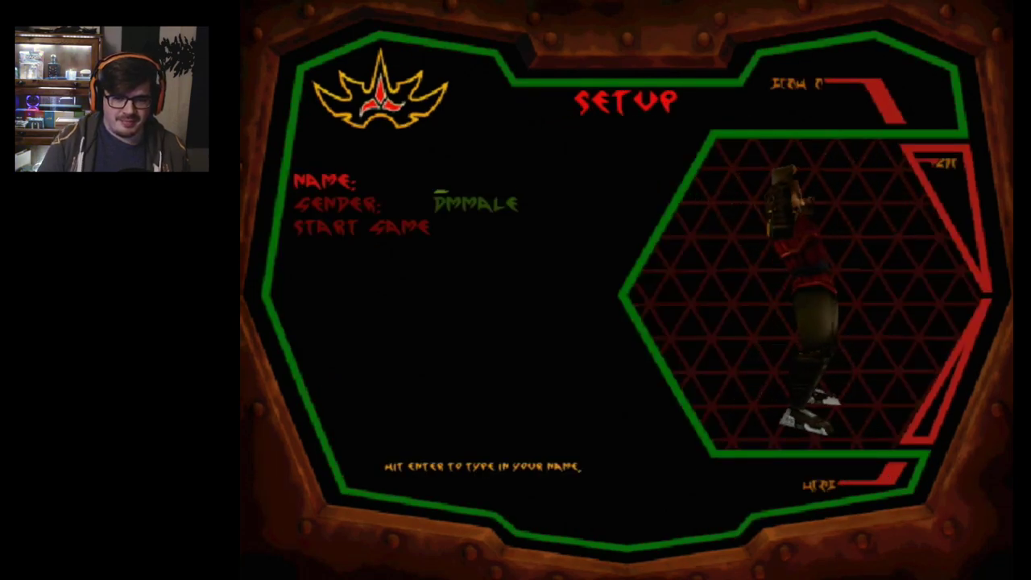
{"action": "type", "text": "CHA'"}
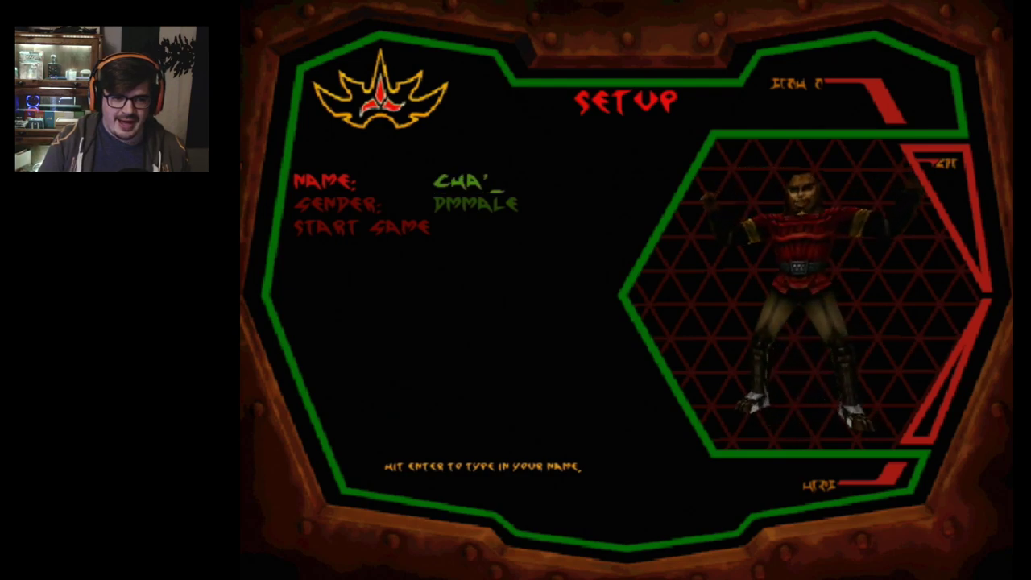
{"action": "type", "text": "AD"}
{"action": "key", "text": "Return"}
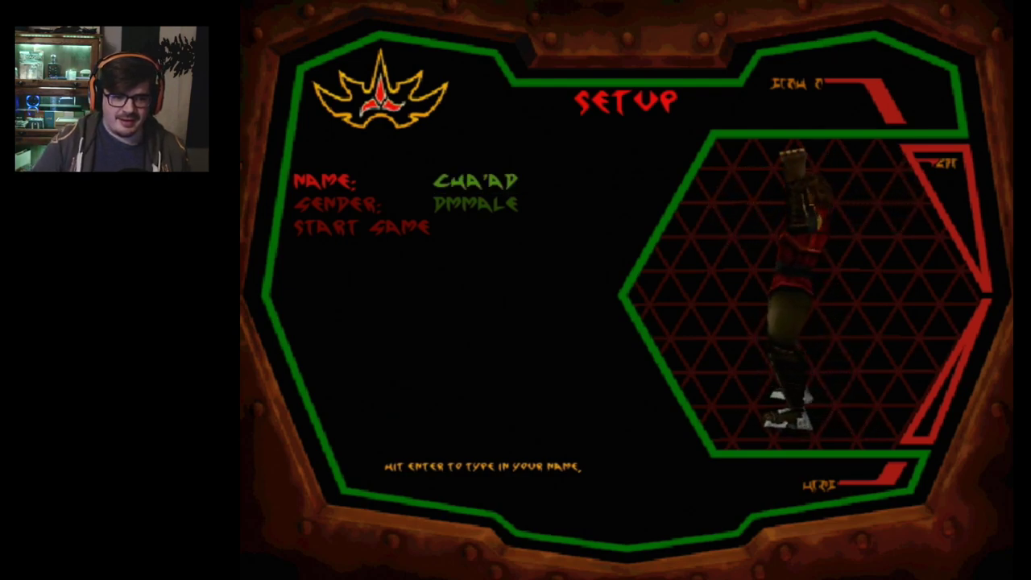
- Preview the female character, keep the gender as DMMale, and start the game
{"action": "key", "text": "Down"}
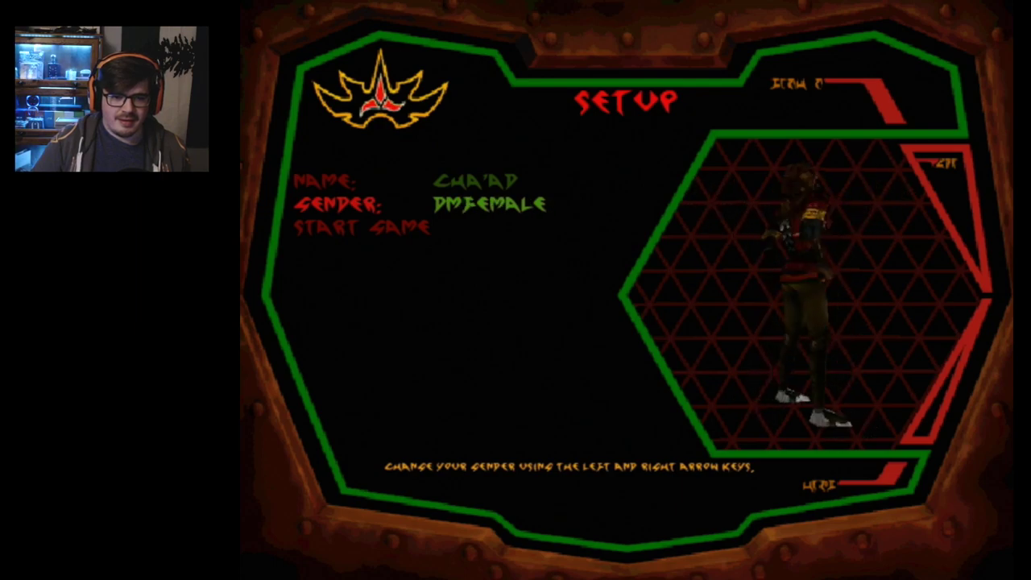
{"action": "key", "text": "Right"}
{"action": "key", "text": "Left"}
{"action": "key", "text": "Down"}
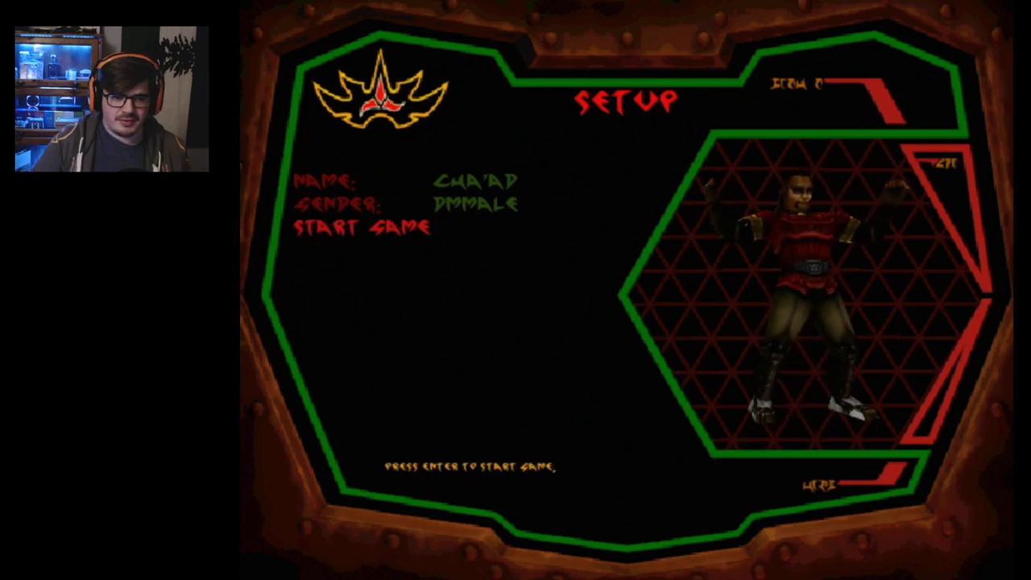
{"action": "key", "text": "Return"}
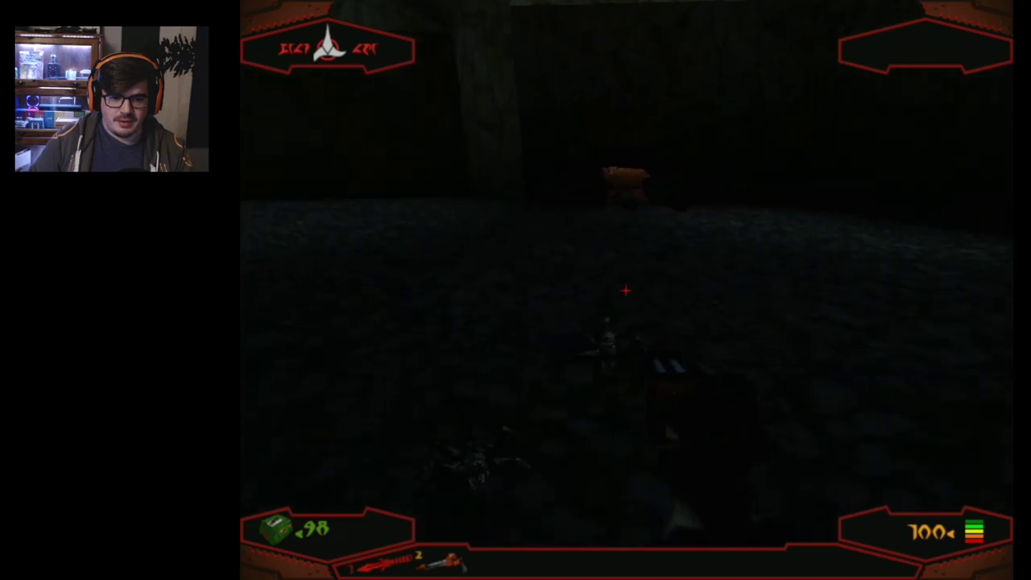
- Fire the weapon at the small creatures crawling on the dark ground
{"action": "left_click", "coordinate": [626, 290]}
{"action": "left_click", "coordinate": [626, 290]}
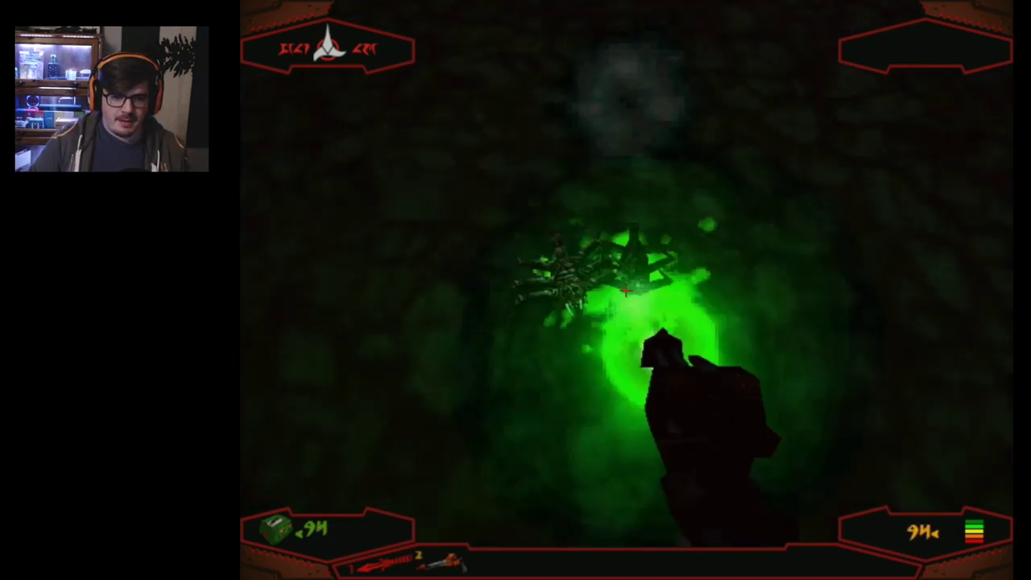
{"action": "left_click", "coordinate": [626, 290]}
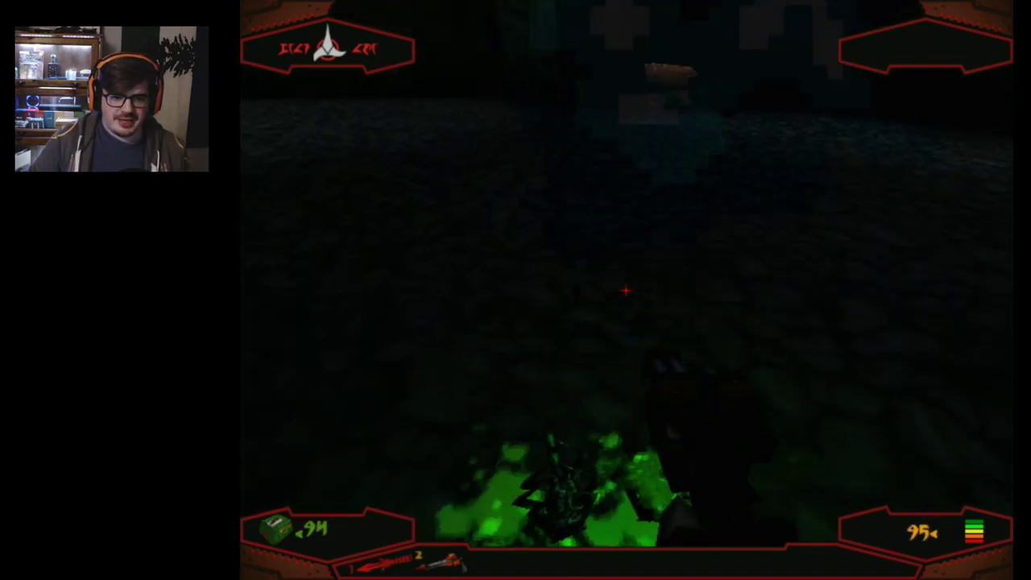
- Pause the game and review the resolution, texture detail and fullscreen entries in the Audio/Video settings
{"action": "key", "text": "Escape"}
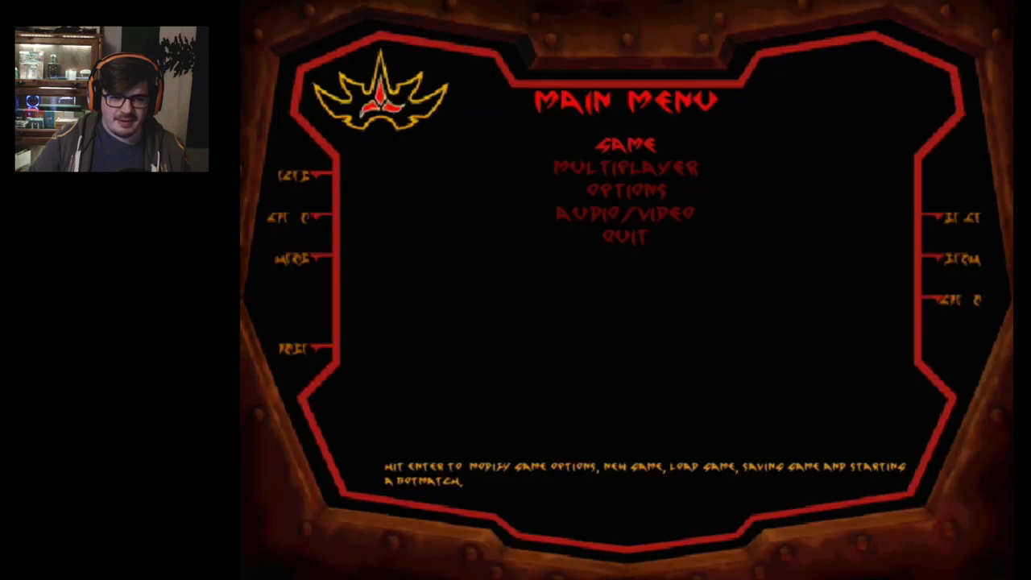
{"action": "key", "text": "Down"}
{"action": "key", "text": "Down"}
{"action": "key", "text": "Down"}
{"action": "key", "text": "Return"}
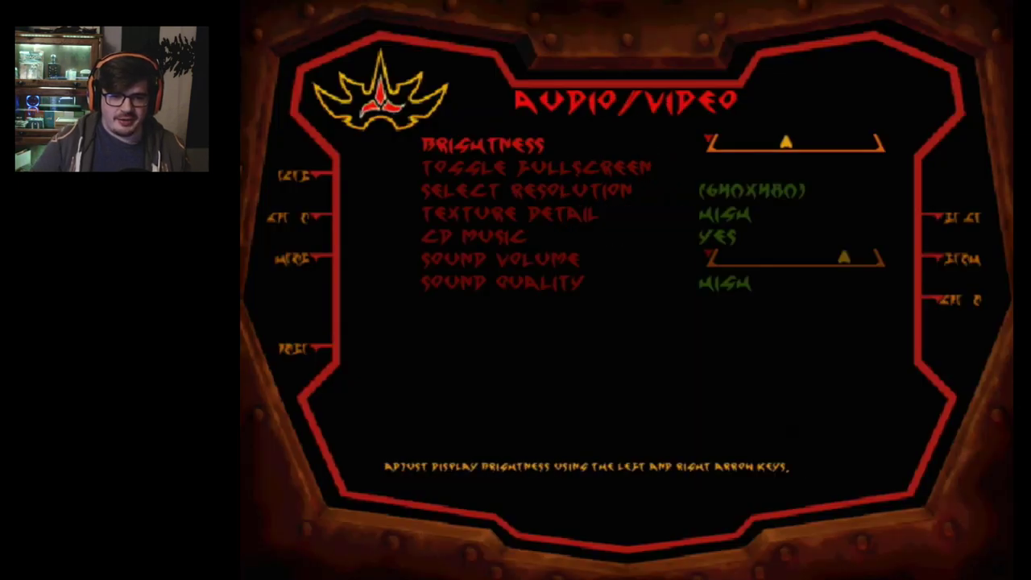
{"action": "key", "text": "Down"}
{"action": "key", "text": "Down"}
{"action": "key", "text": "Down"}
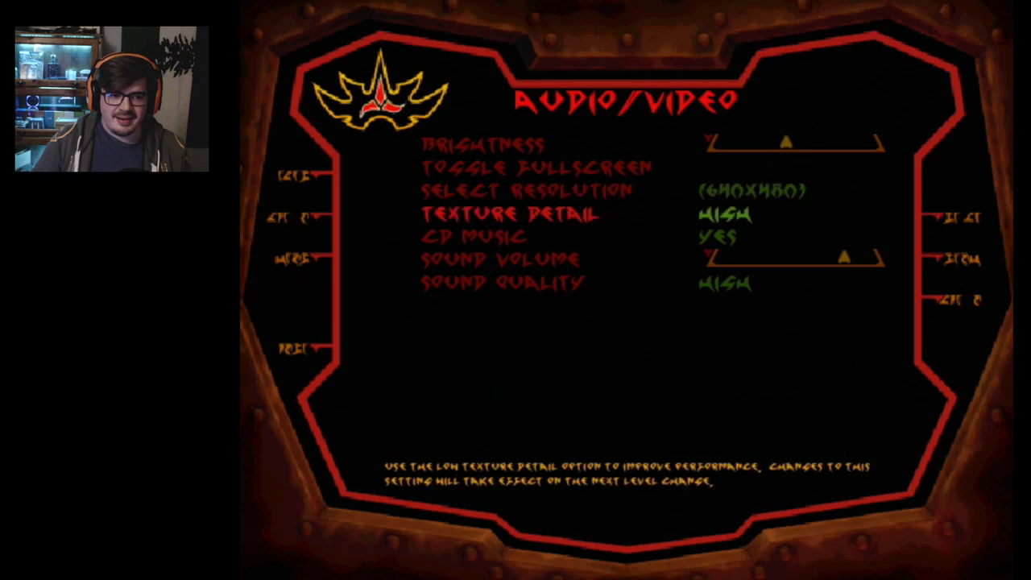
{"action": "key", "text": "Up"}
{"action": "key", "text": "Up"}
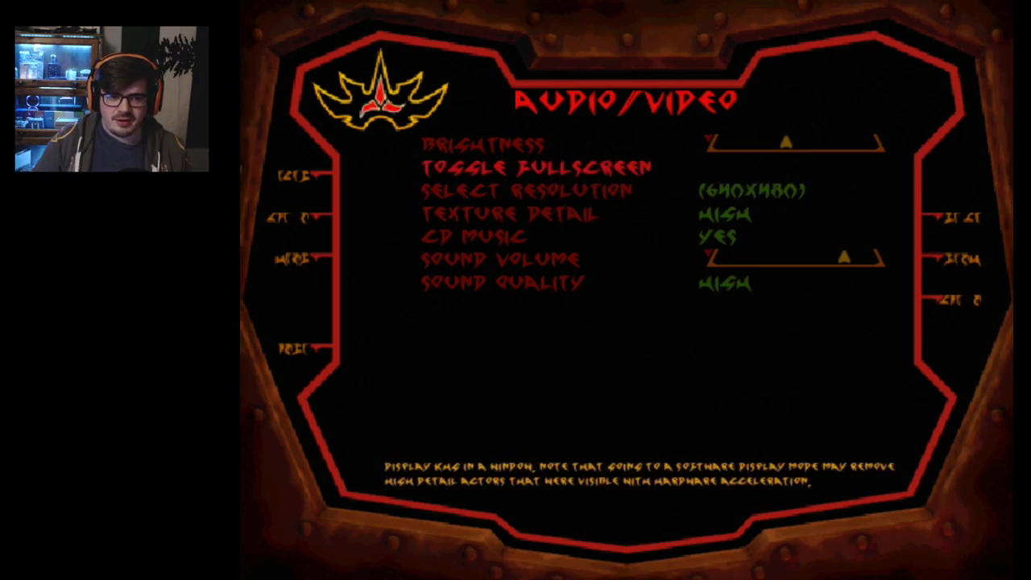
{"action": "key", "text": "Escape"}
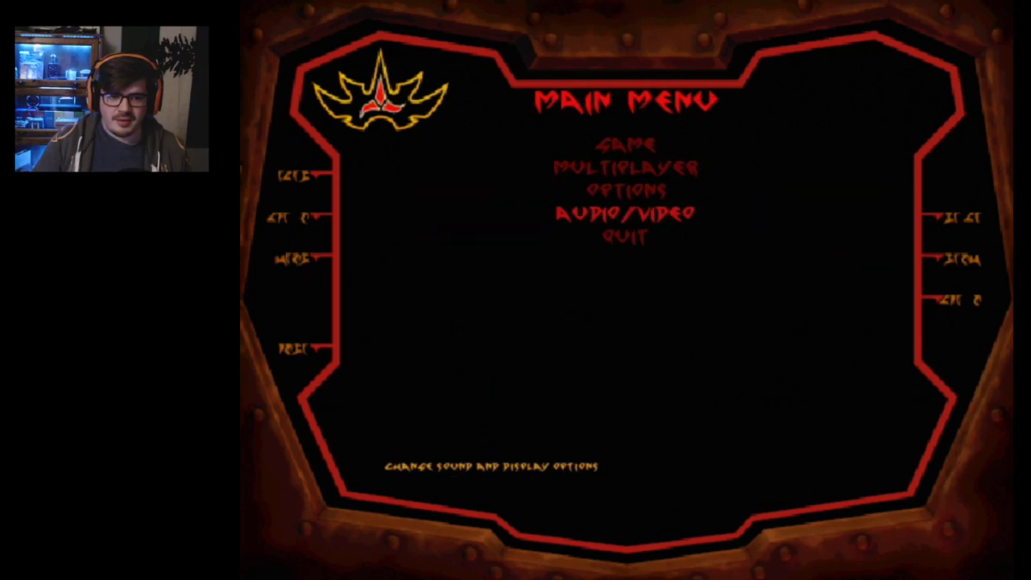
- Open the Customize Controls screen from the Options menu
{"action": "key", "text": "Up"}
{"action": "key", "text": "Return"}
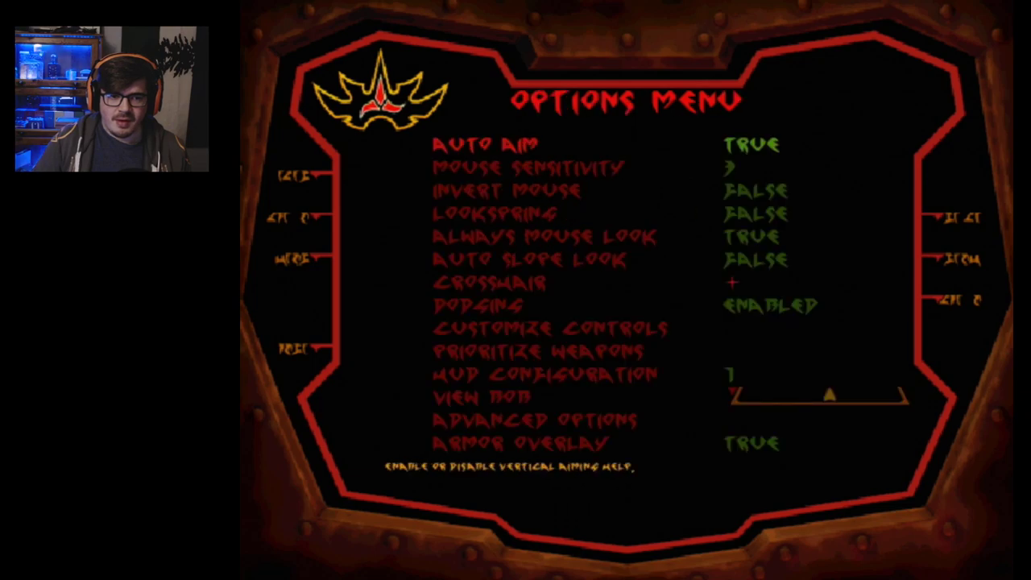
{"action": "key", "text": "Down"}
{"action": "key", "text": "Down"}
{"action": "key", "text": "Down"}
{"action": "key", "text": "Down"}
{"action": "key", "text": "Down"}
{"action": "key", "text": "Down"}
{"action": "key", "text": "Down"}
{"action": "key", "text": "Down"}
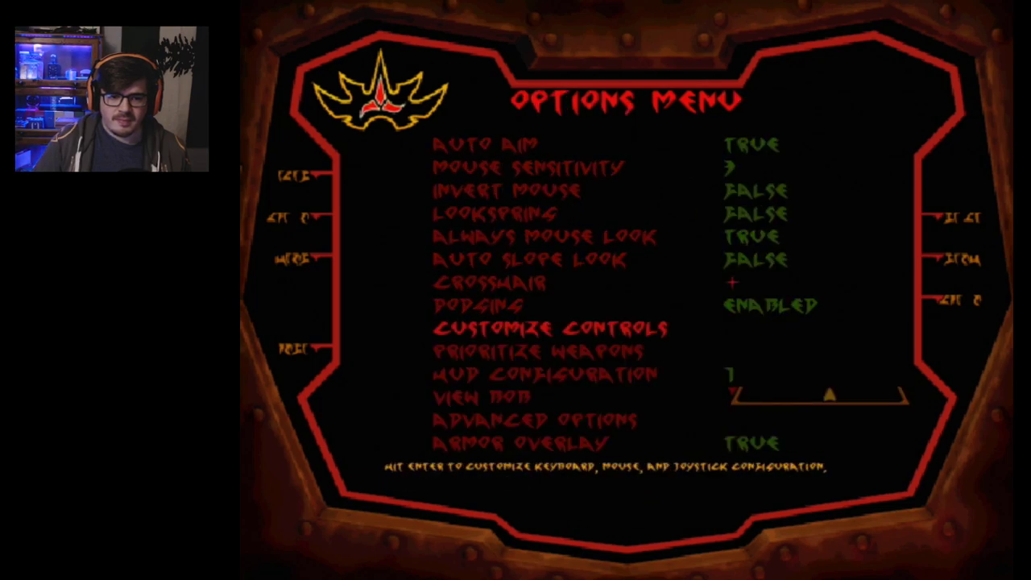
{"action": "key", "text": "Return"}
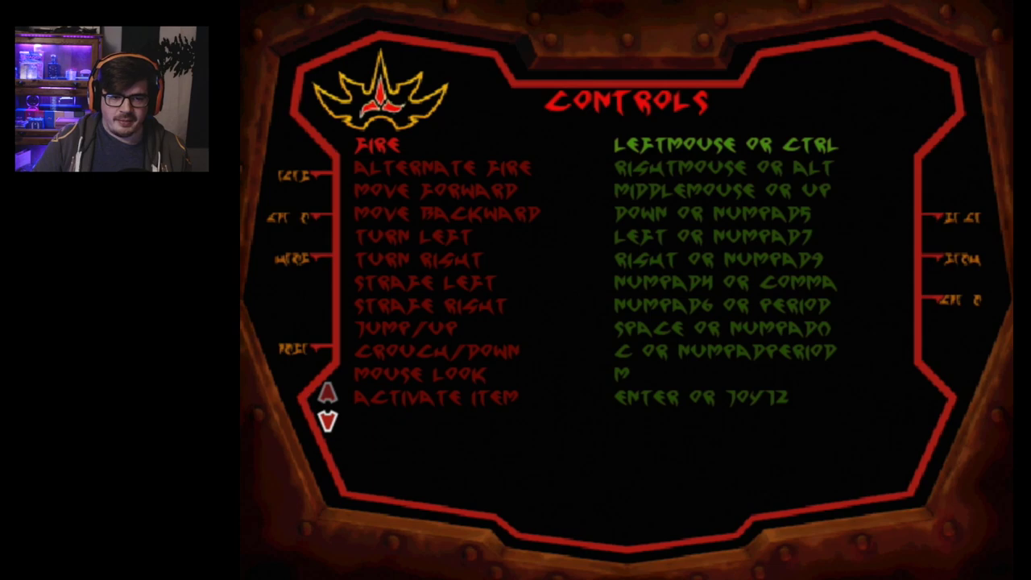
- Bind Move Forward to W and Move Backward to S
{"action": "key", "text": "Down"}
{"action": "key", "text": "Down"}
{"action": "key", "text": "Return"}
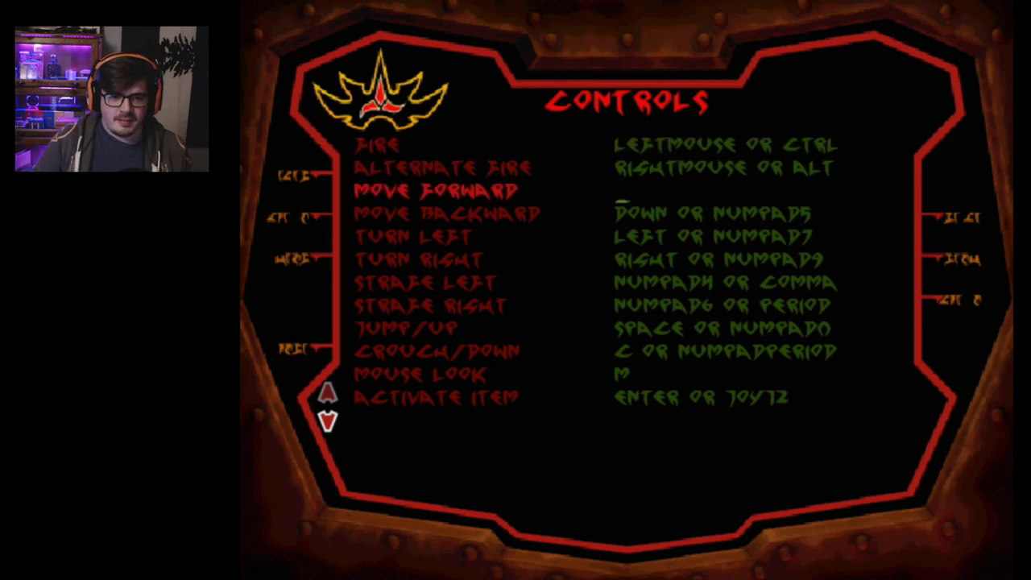
{"action": "key", "text": "Down"}
{"action": "key", "text": "Return"}
{"action": "key", "text": "s"}
{"action": "key", "text": "Down"}
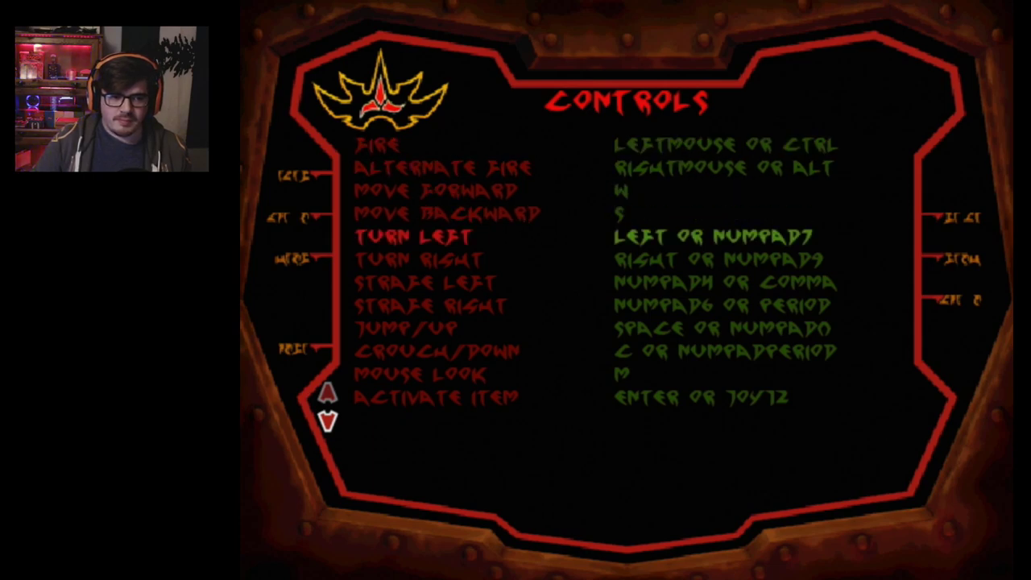
- Bind Strafe Left to A and Strafe Right to D
{"action": "key", "text": "Down"}
{"action": "key", "text": "Down"}
{"action": "key", "text": "Return"}
{"action": "key", "text": "a"}
{"action": "key", "text": "Down"}
{"action": "key", "text": "Return"}
{"action": "key", "text": "d"}
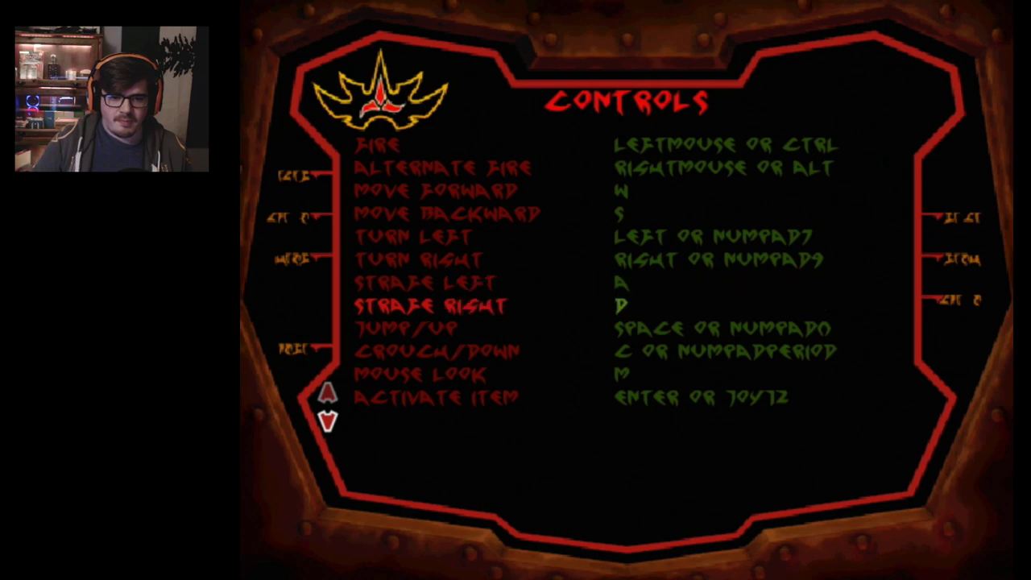
- Review the remaining control bindings, from Jump/Up through Mouse Look and Next Item to Strafe
{"action": "key", "text": "Down"}
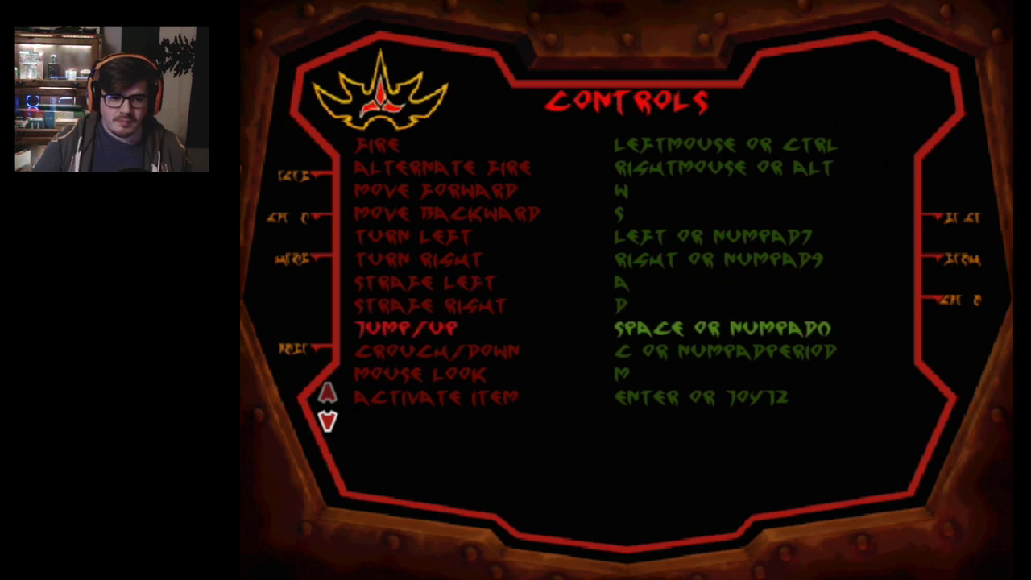
{"action": "key", "text": "Down"}
{"action": "key", "text": "Down"}
{"action": "key", "text": "Down"}
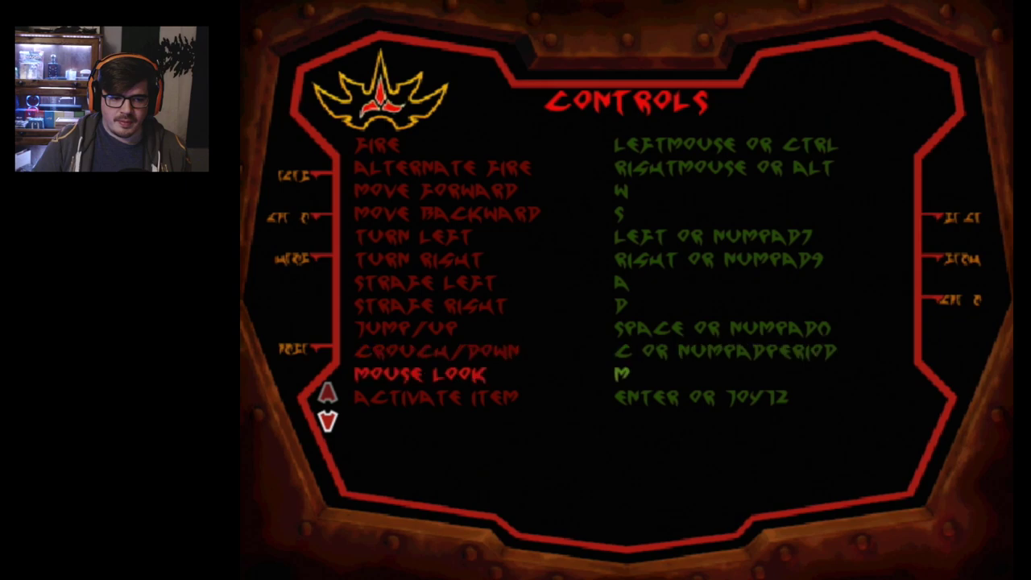
{"action": "key", "text": "Down"}
{"action": "key", "text": "Up"}
{"action": "key", "text": "Down"}
{"action": "key", "text": "Down"}
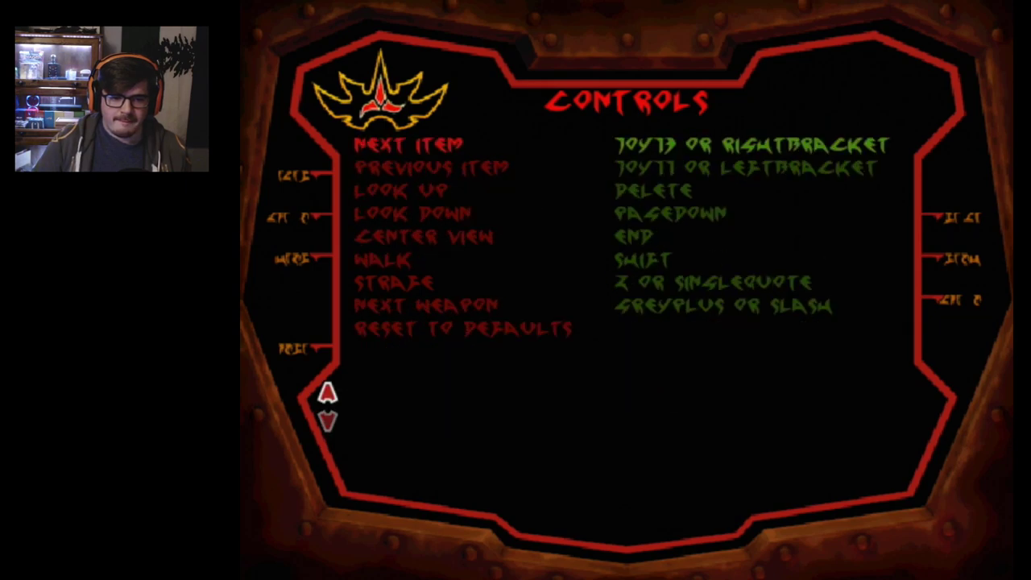
{"action": "key", "text": "Down"}
{"action": "key", "text": "Down"}
{"action": "key", "text": "Down"}
{"action": "key", "text": "Down"}
{"action": "key", "text": "Down"}
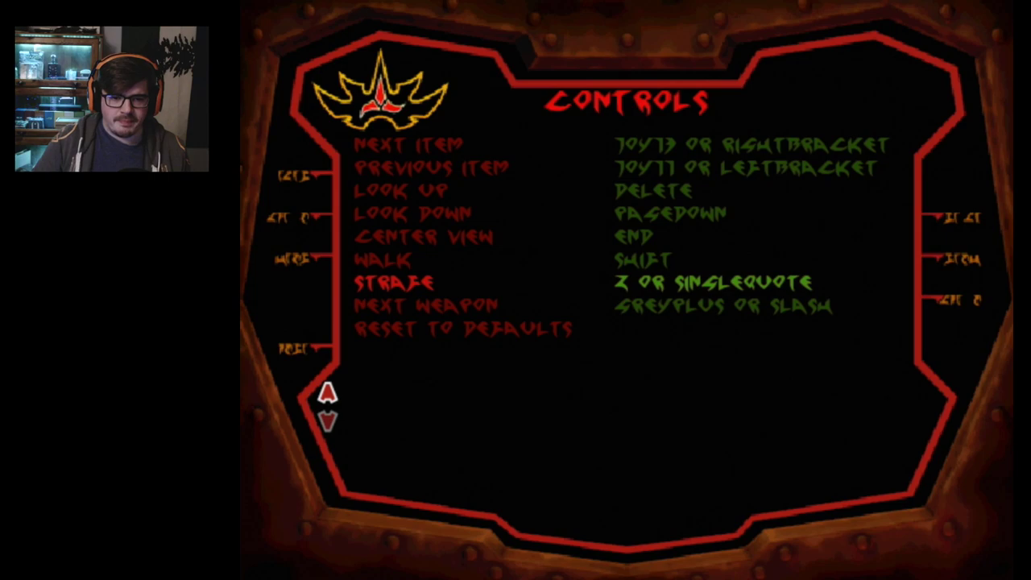
- Leave the Controls screen, resume the game and move forward across the dark ground
{"action": "key", "text": "Escape"}
{"action": "key", "text": "Down"}
{"action": "key", "text": "Escape"}
{"action": "key", "text": "Up"}
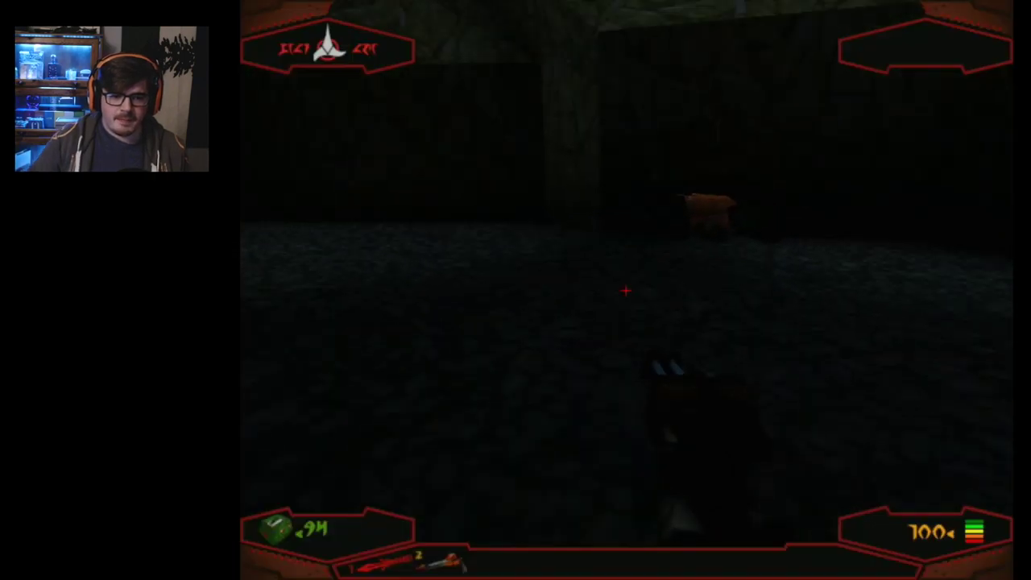
{"action": "key", "text": "Up"}
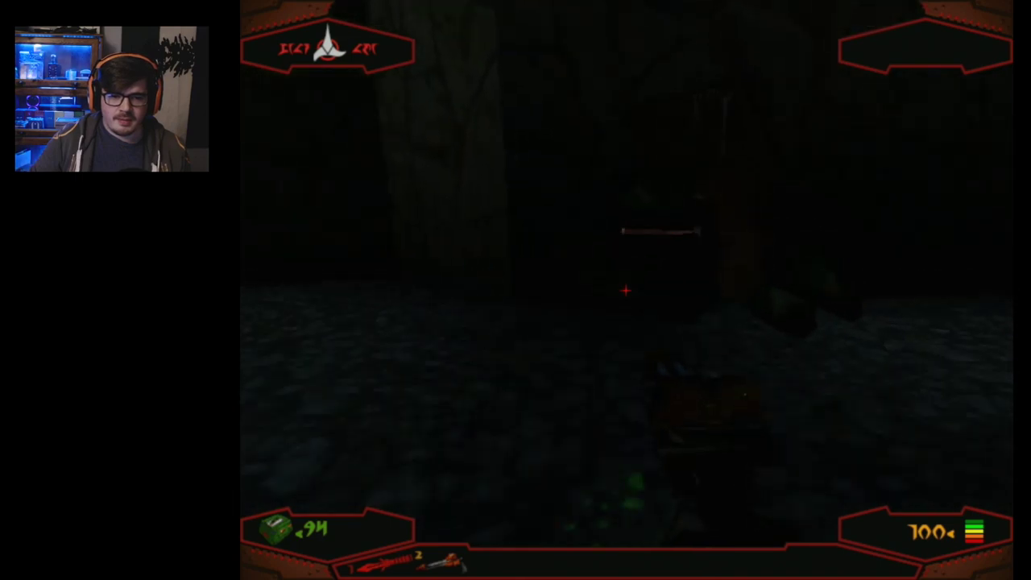
- Find the timber-framed opening in the dark and follow the lit tunnel into the stone chamber
{"action": "key", "text": "Left"}
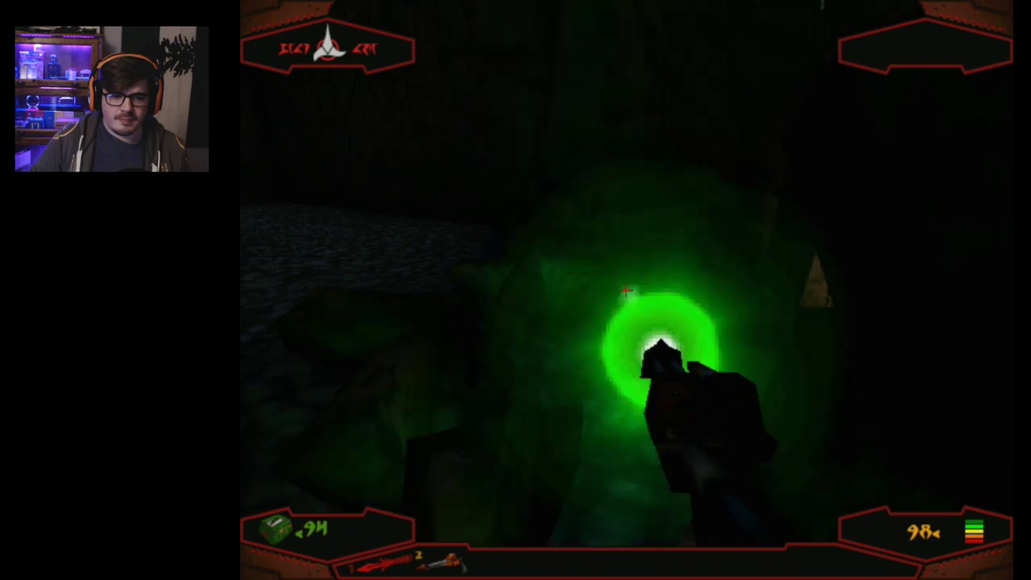
{"action": "key", "text": "Right"}
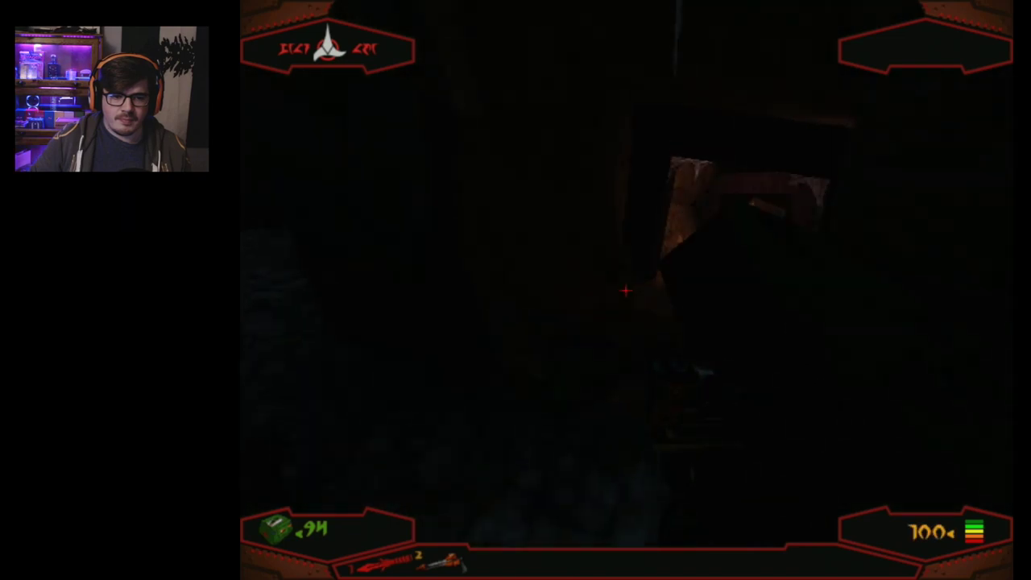
{"action": "key", "text": "Left"}
{"action": "key", "text": "Right"}
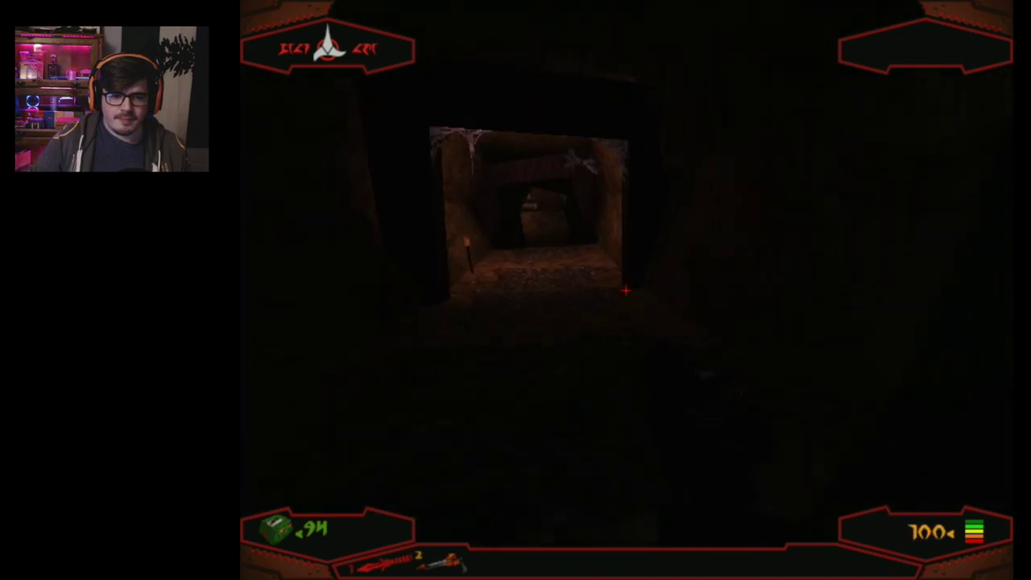
{"action": "key", "text": "Up"}
{"action": "key", "text": "Up"}
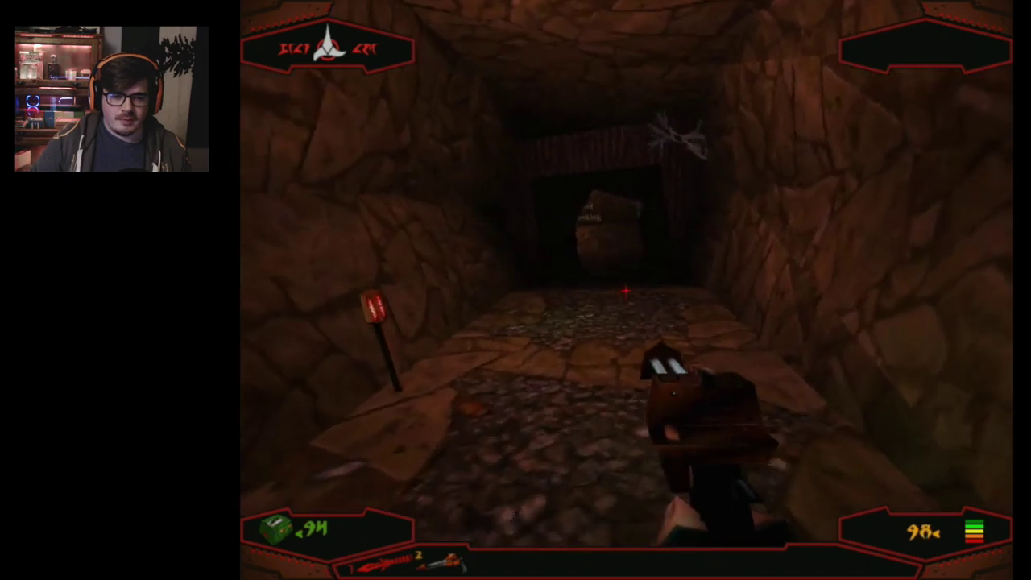
{"action": "key", "text": "Up"}
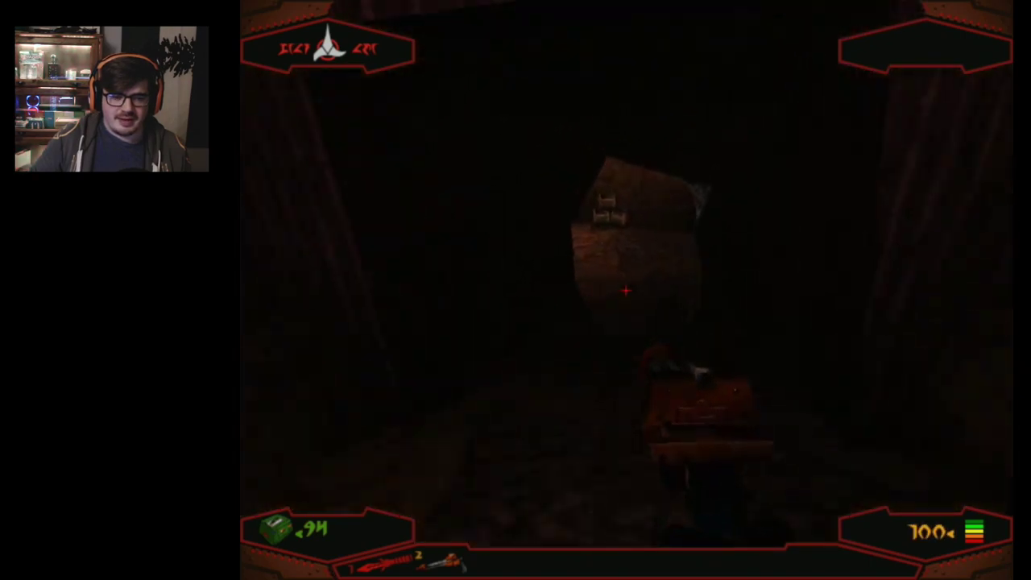
{"action": "key", "text": "Up"}
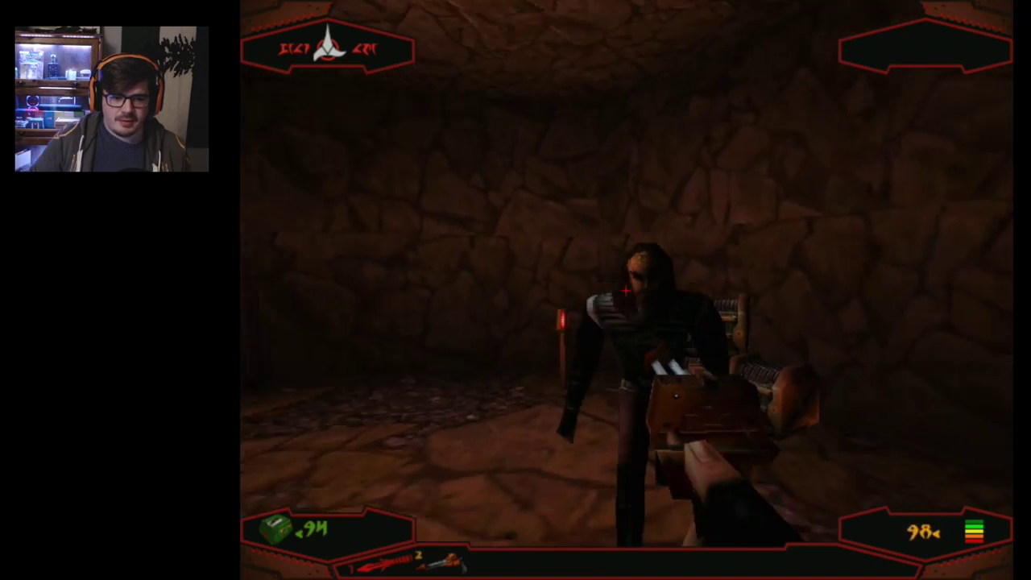
- Back up through the tunnel while shooting the approaching Klingon until he is defeated
{"action": "key", "text": "Left"}
{"action": "key", "text": "ctrl"}
{"action": "key", "text": "Down"}
{"action": "key", "text": "ctrl"}
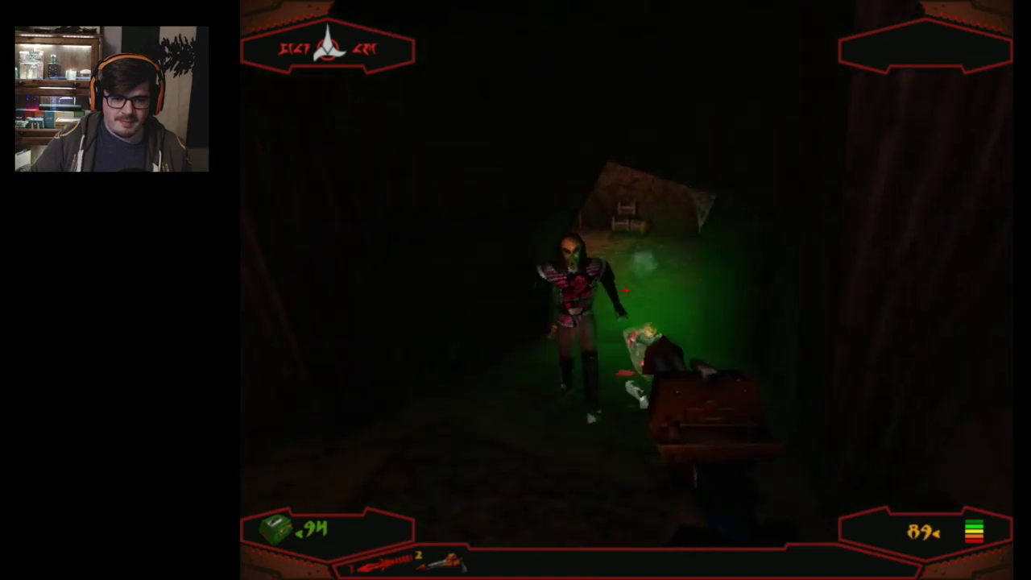
{"action": "key", "text": "Down"}
{"action": "key", "text": "ctrl"}
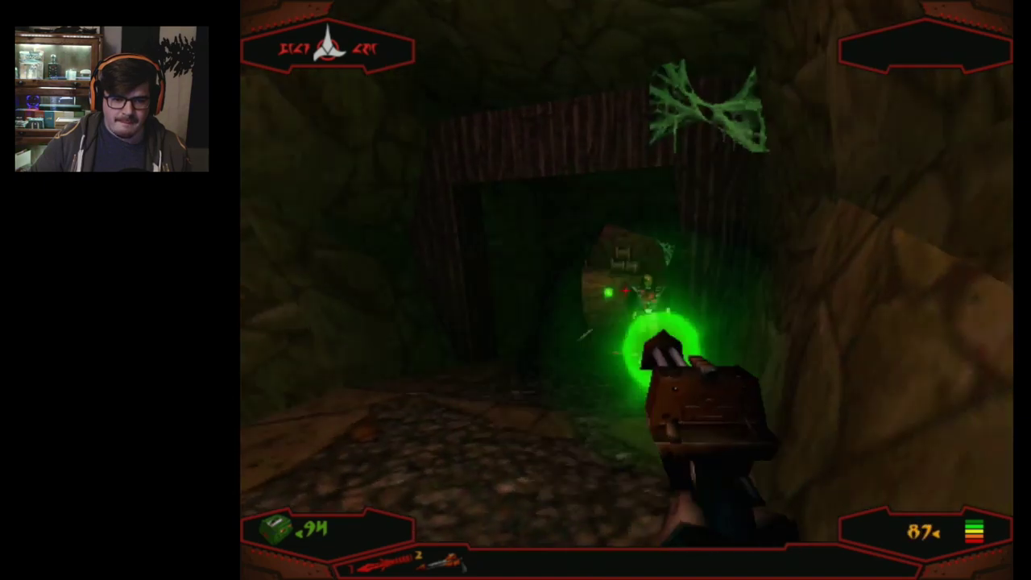
{"action": "key", "text": "ctrl"}
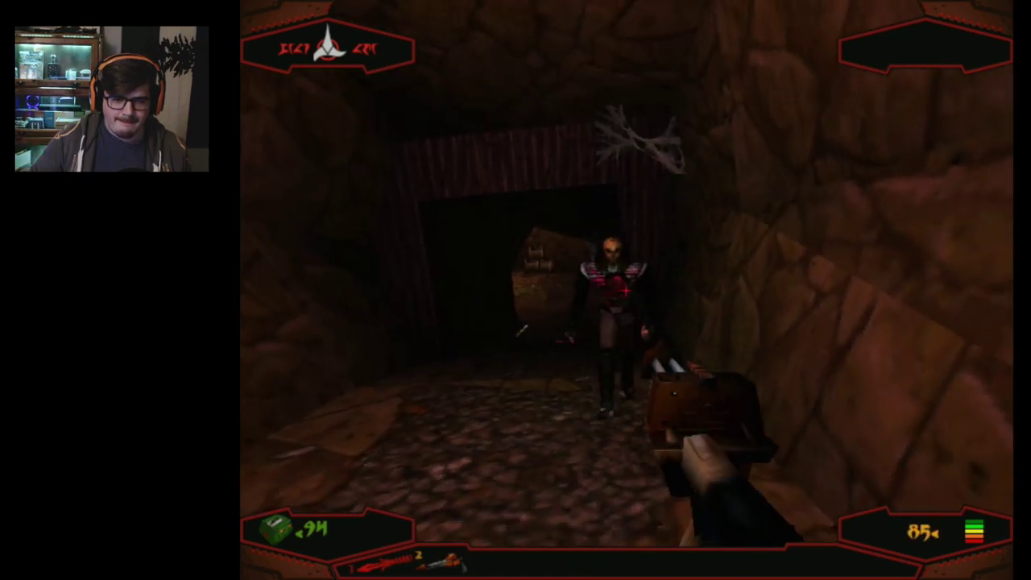
{"action": "key", "text": "ctrl"}
- Collect the dropped D'k tahg in the tunnel and switch to the blade
{"action": "key", "text": "Up"}
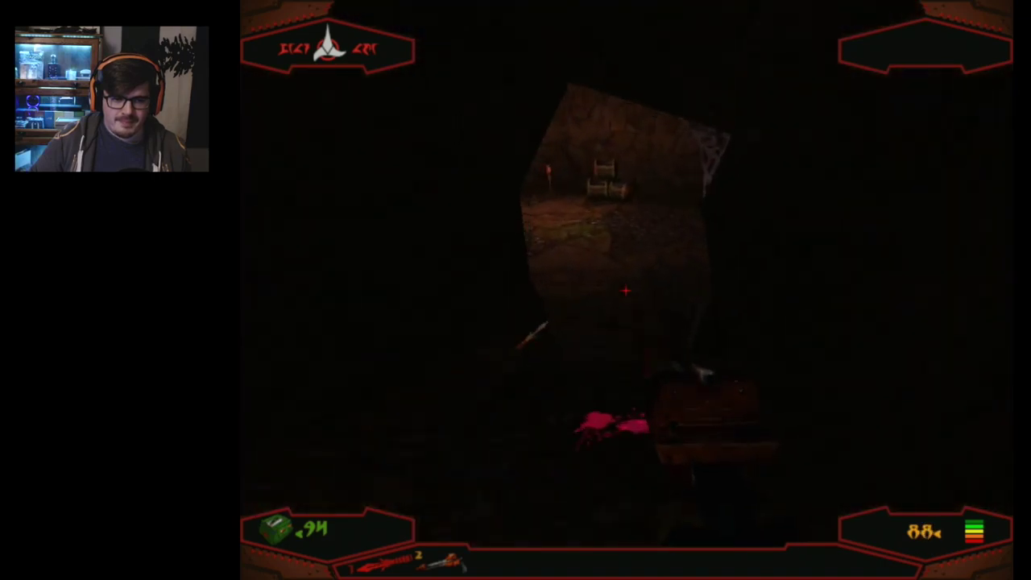
{"action": "key", "text": "Up"}
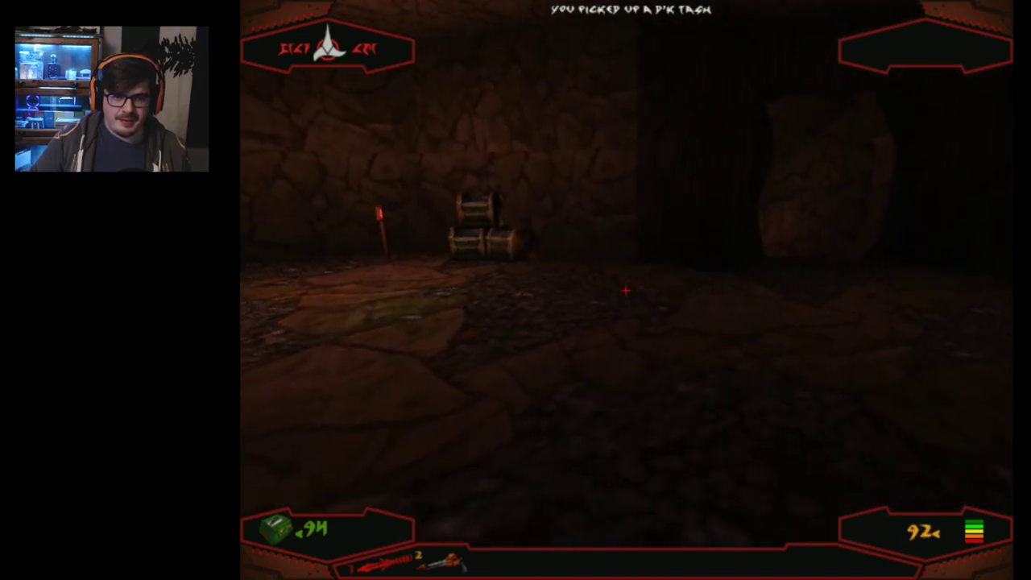
{"action": "key", "text": "1"}
{"action": "key", "text": "Left"}
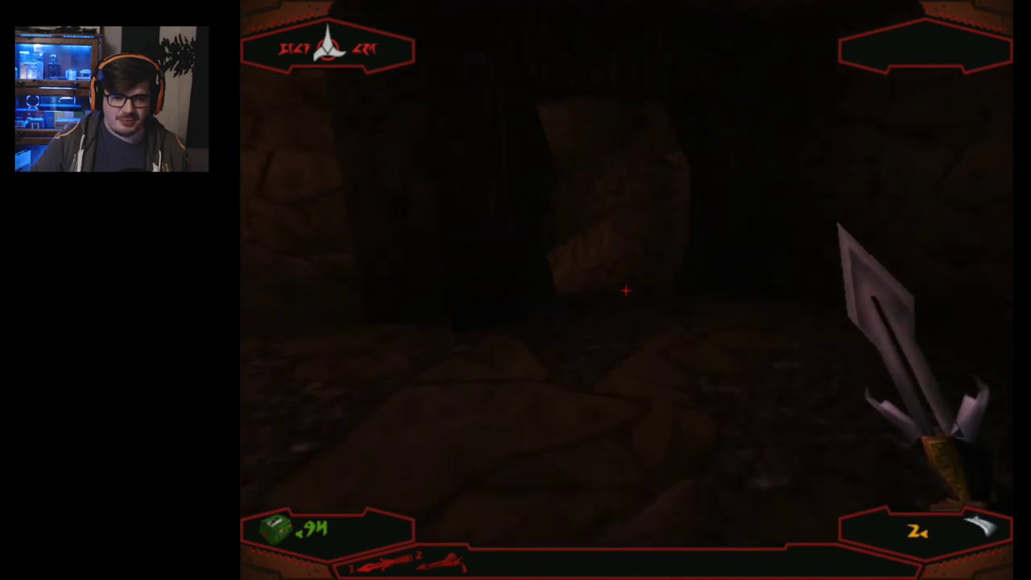
- Cross the chamber to the next passage and switch back to the pistol
{"action": "key", "text": "Right"}
{"action": "key", "text": "Up"}
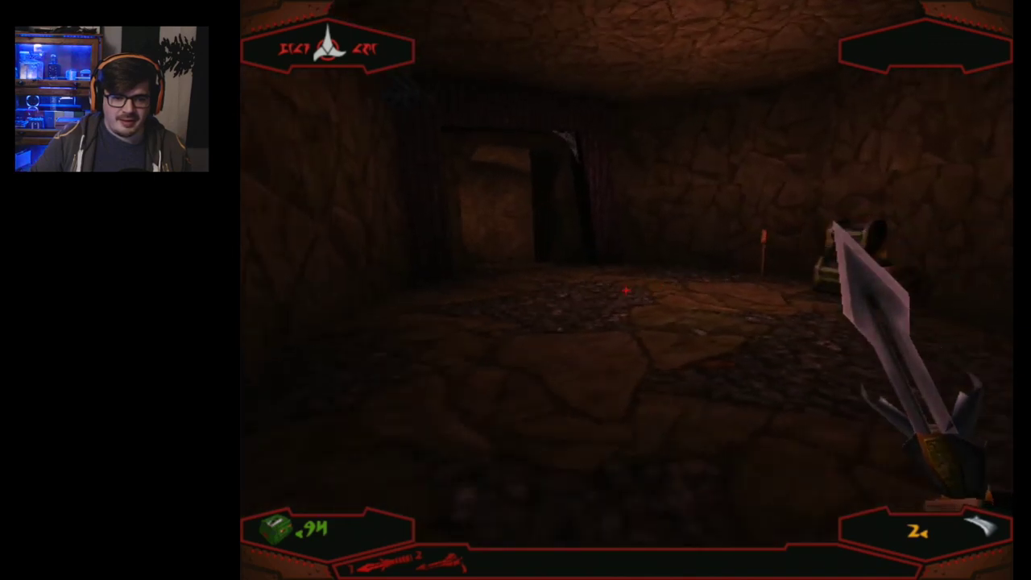
{"action": "key", "text": "Left"}
{"action": "key", "text": "2"}
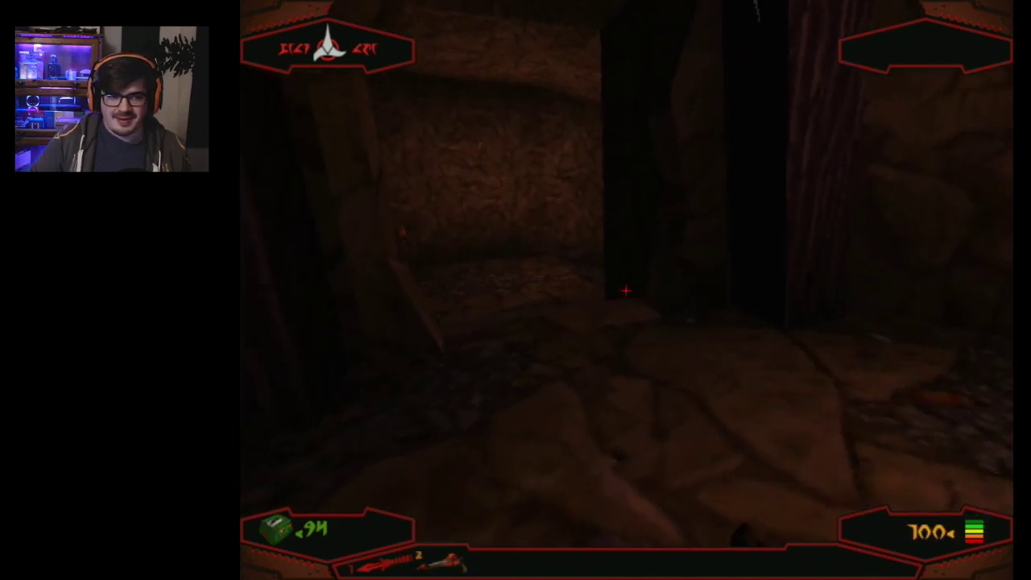
{"action": "key", "text": "Right"}
{"action": "key", "text": "Up"}
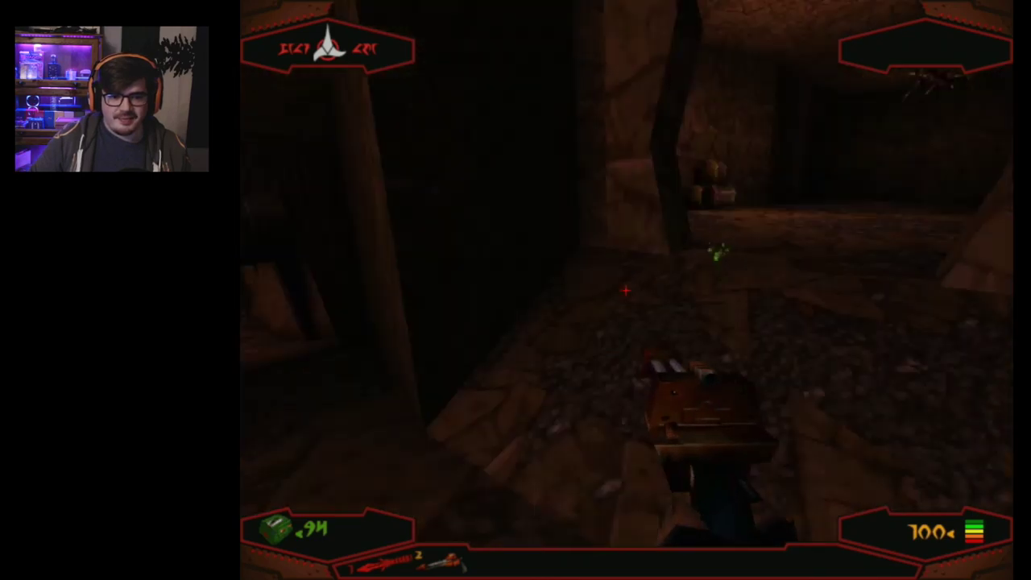
- Aim down and attack the spider-like creatures on the rocky passage floor
{"action": "key", "text": "Left"}
{"action": "key", "text": "Up"}
{"action": "key", "text": "Page_Down"}
{"action": "key", "text": "ctrl"}
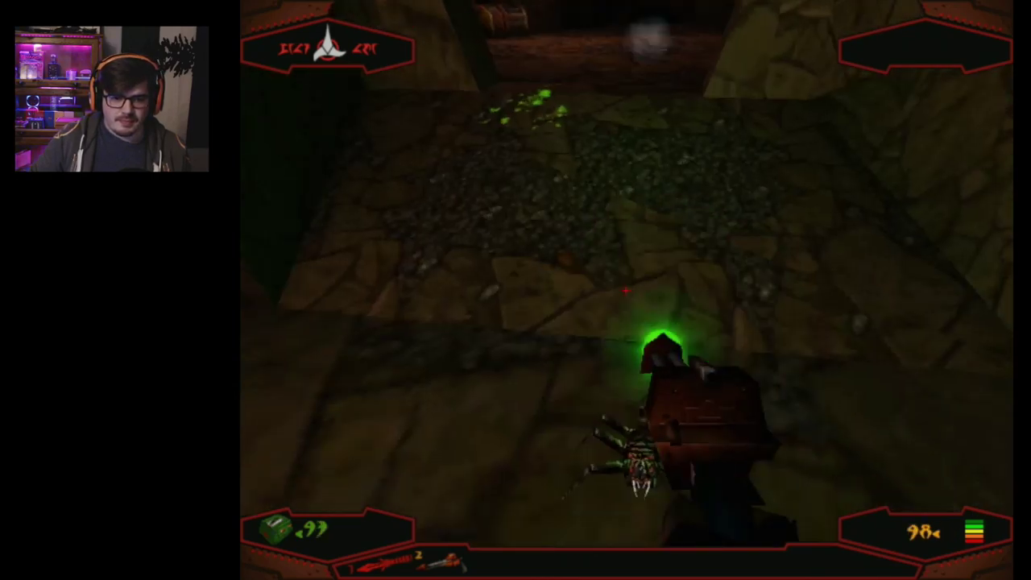
{"action": "key", "text": "Page_Up"}
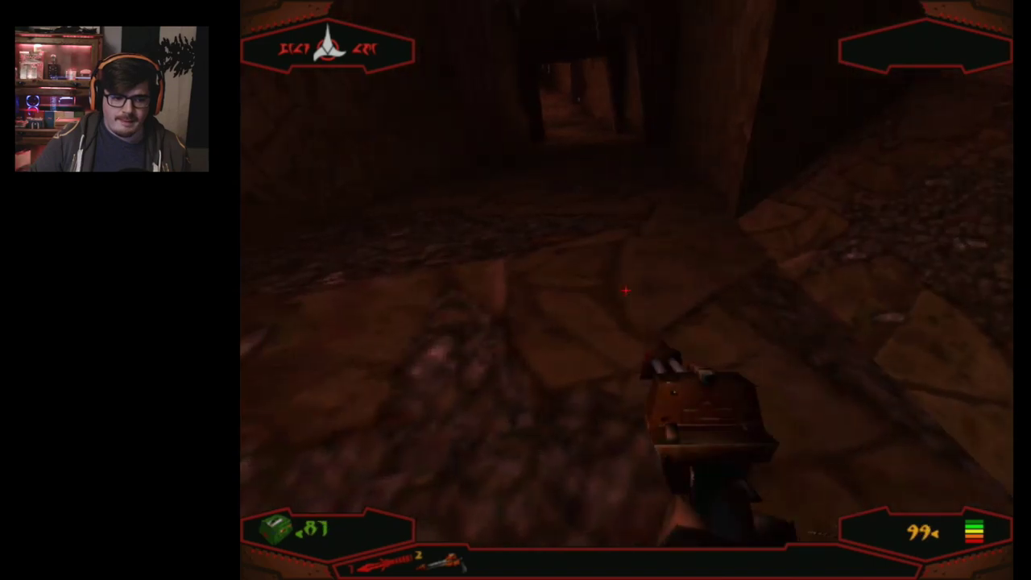
{"action": "key", "text": "1"}
{"action": "key", "text": "Page_Down"}
{"action": "key", "text": "ctrl"}
{"action": "key", "text": "ctrl"}
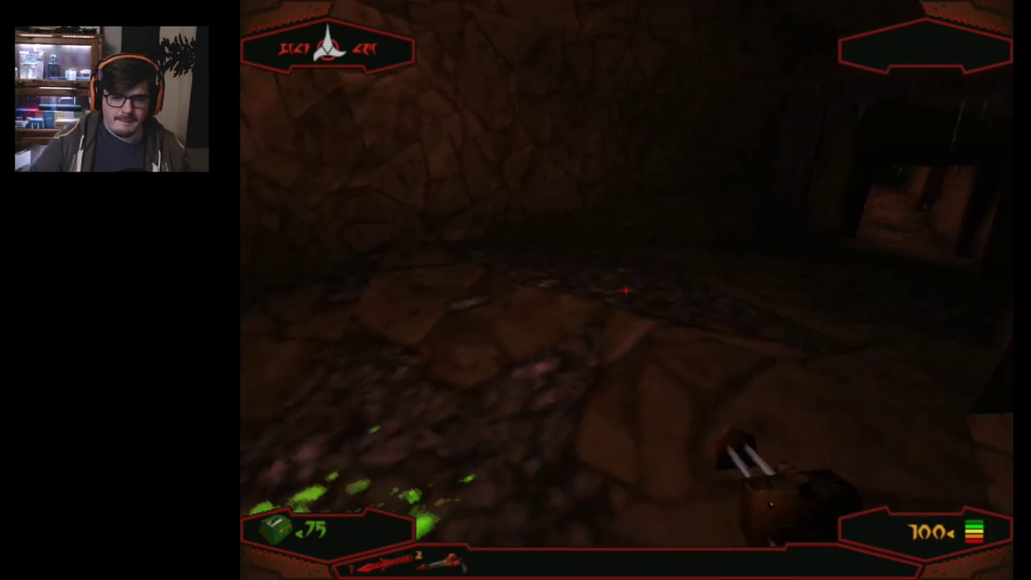
- Advance past the bloodstained floor toward the orange-lit cavern and shoot the Klingon in the passage
{"action": "key", "text": "Page_Up"}
{"action": "key", "text": "Right"}
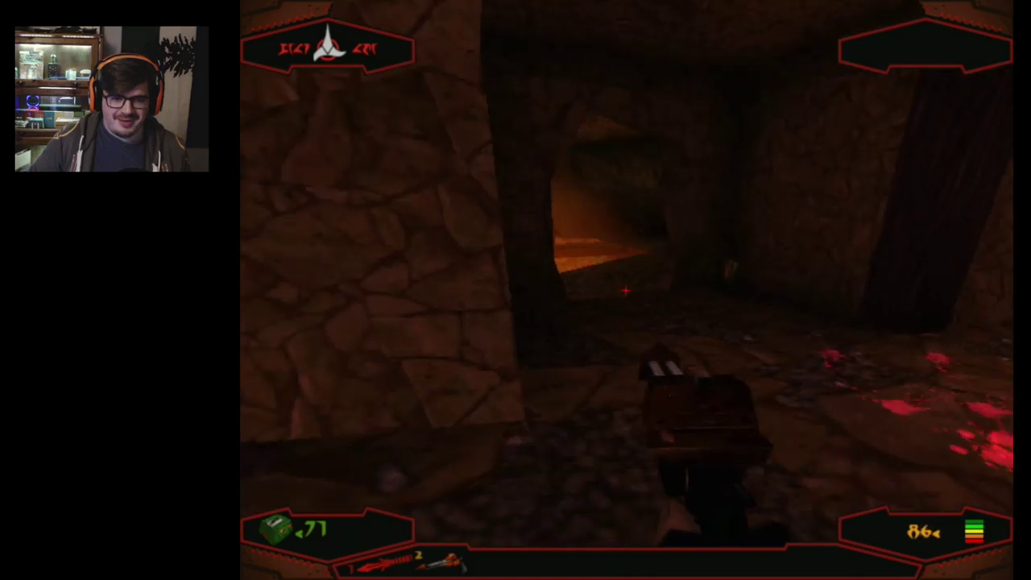
{"action": "key", "text": "Right"}
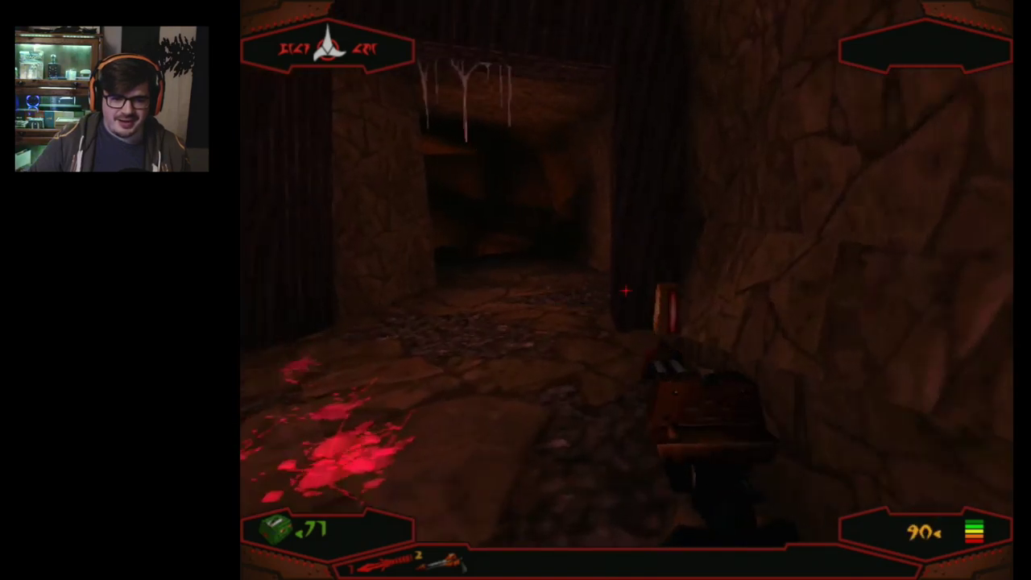
{"action": "key", "text": "Up"}
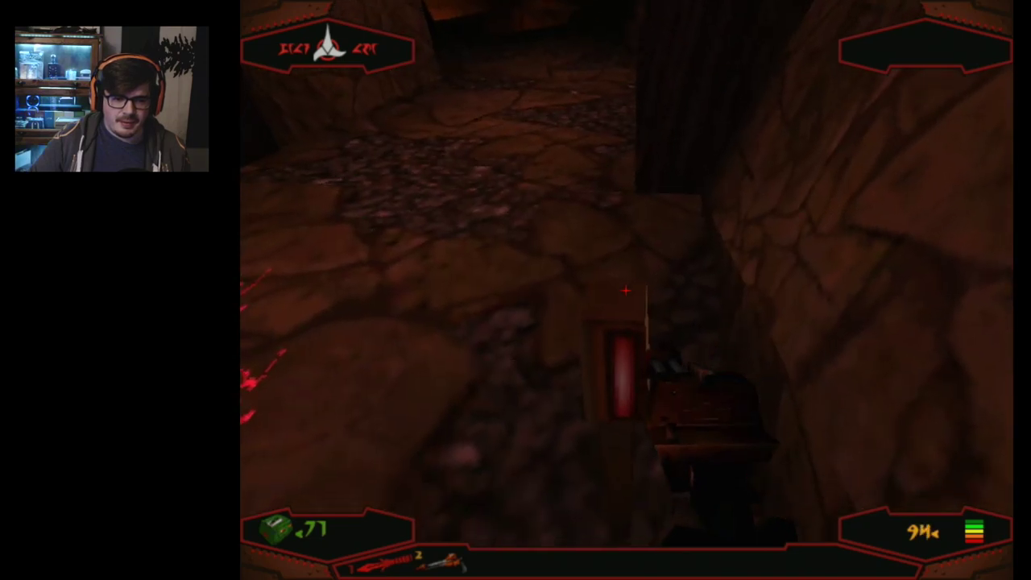
{"action": "key", "text": "Up"}
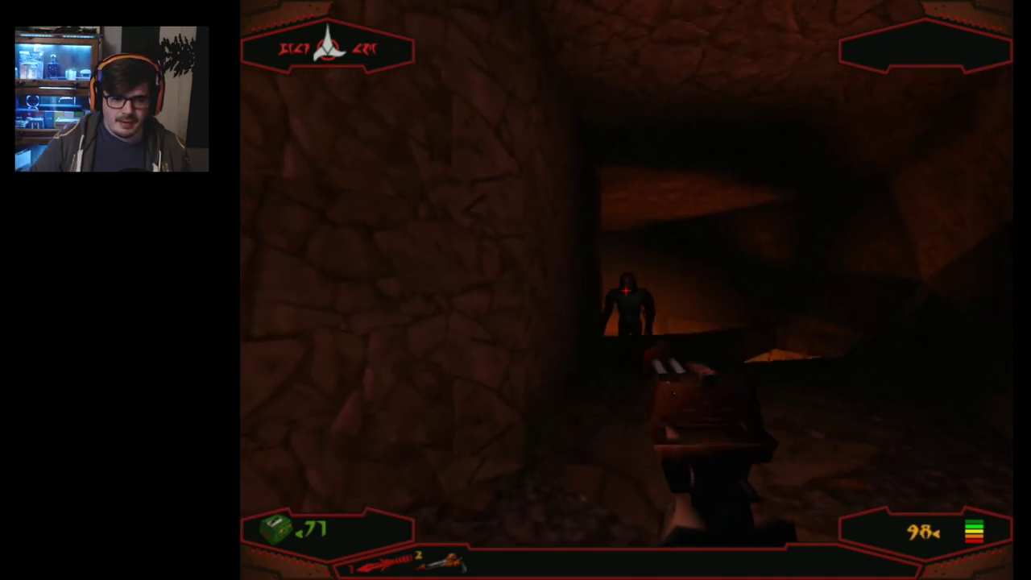
{"action": "key", "text": "ctrl"}
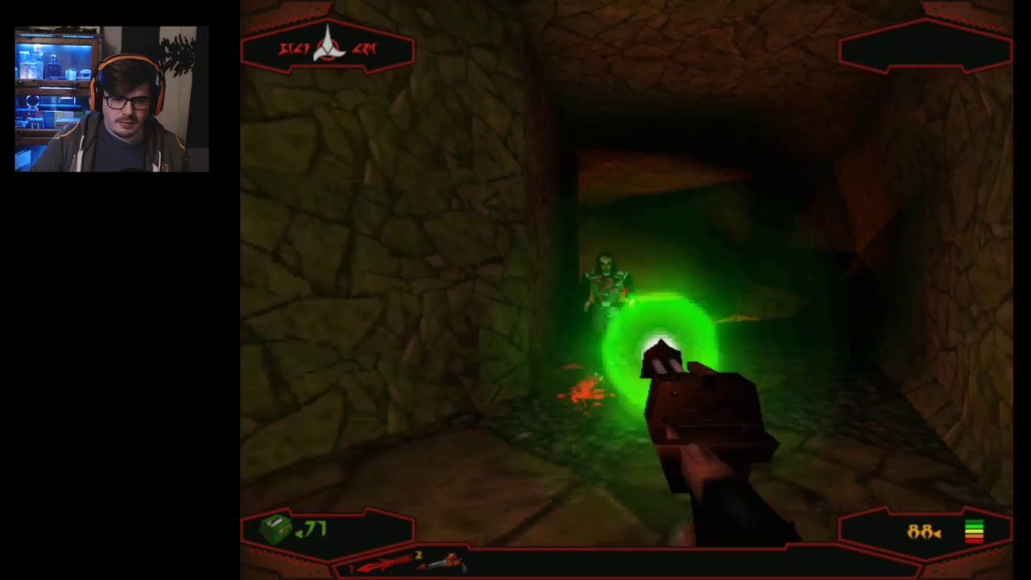
{"action": "key", "text": "ctrl"}
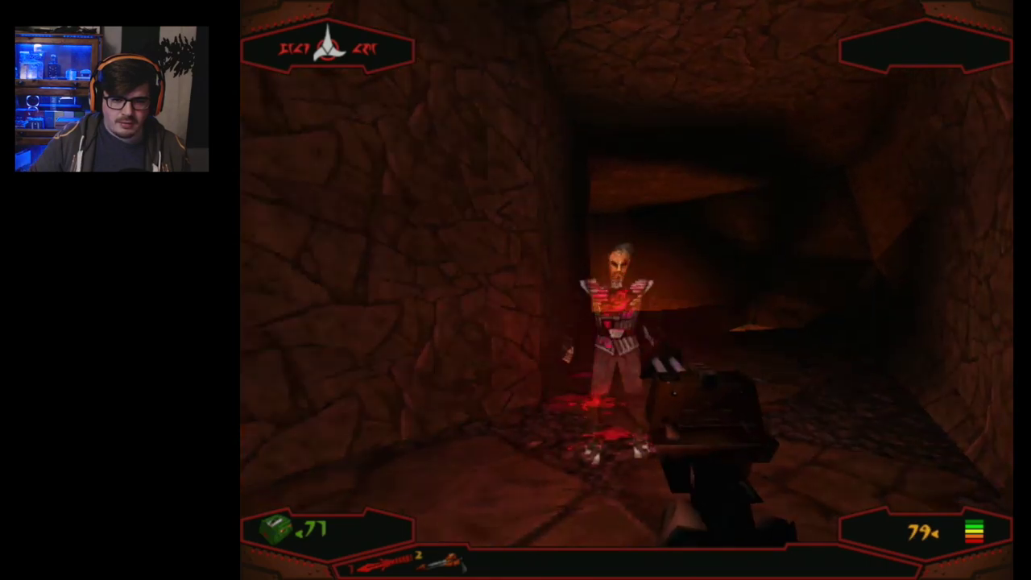
- Walk up to the lava channel, then turn back toward the bloodstained chamber
{"action": "key", "text": "Up"}
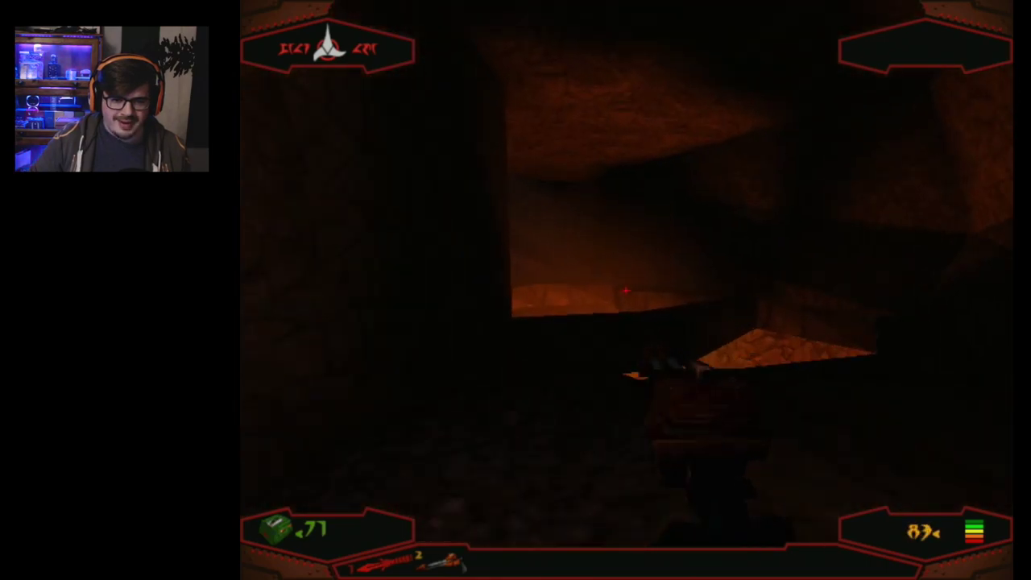
{"action": "key", "text": "Up"}
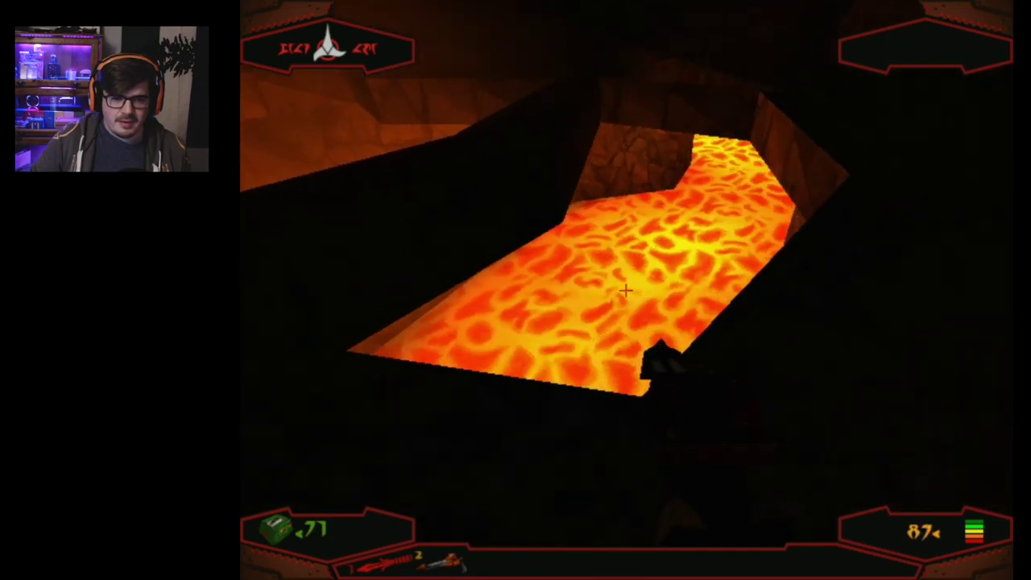
{"action": "key", "text": "Right"}
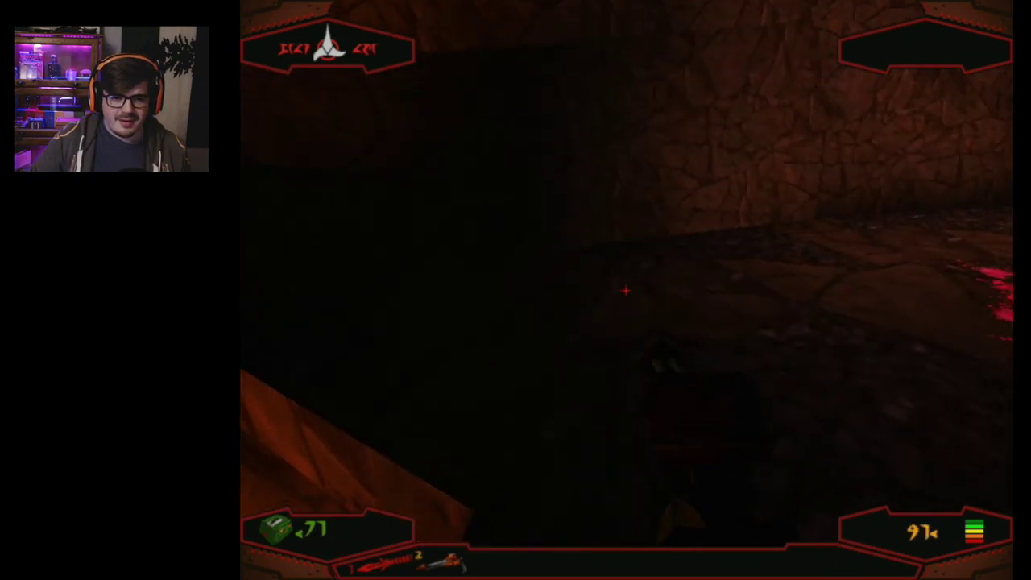
{"action": "key", "text": "Up"}
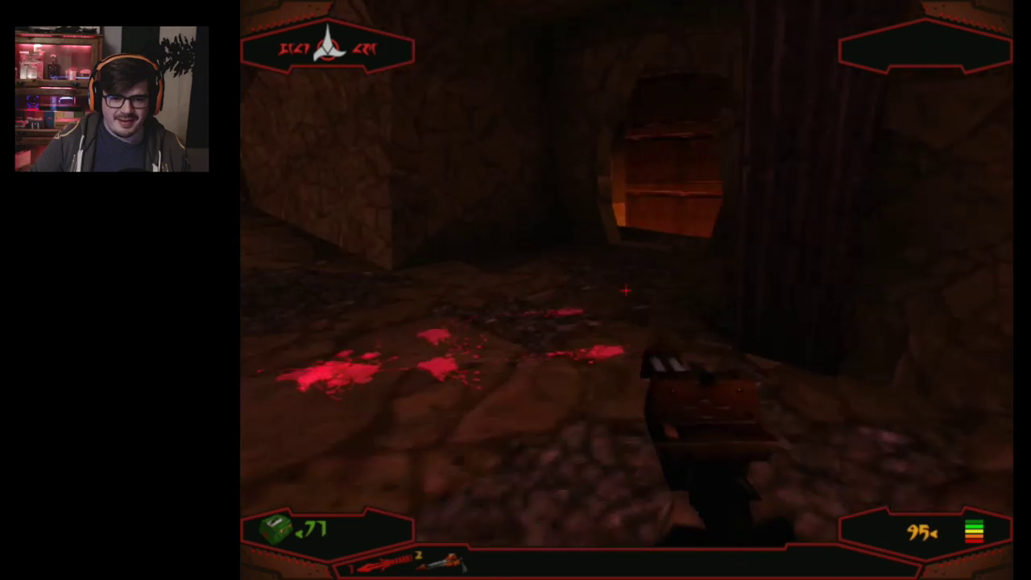
- Leave the bloodstained chamber for the lava cavern and walk up to the green-lit crates on the rocky ledge
{"action": "key", "text": "Left"}
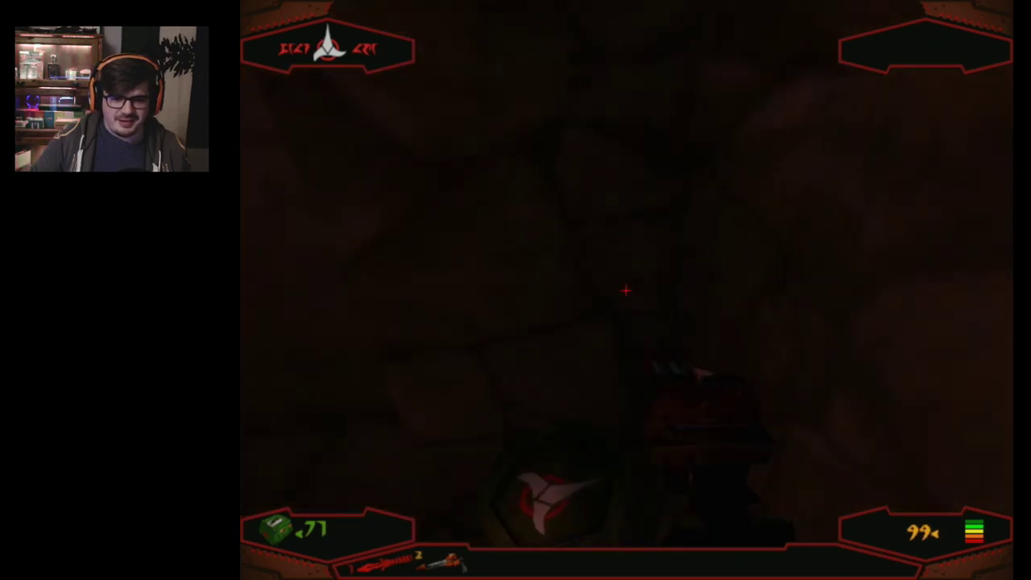
{"action": "key", "text": "Left"}
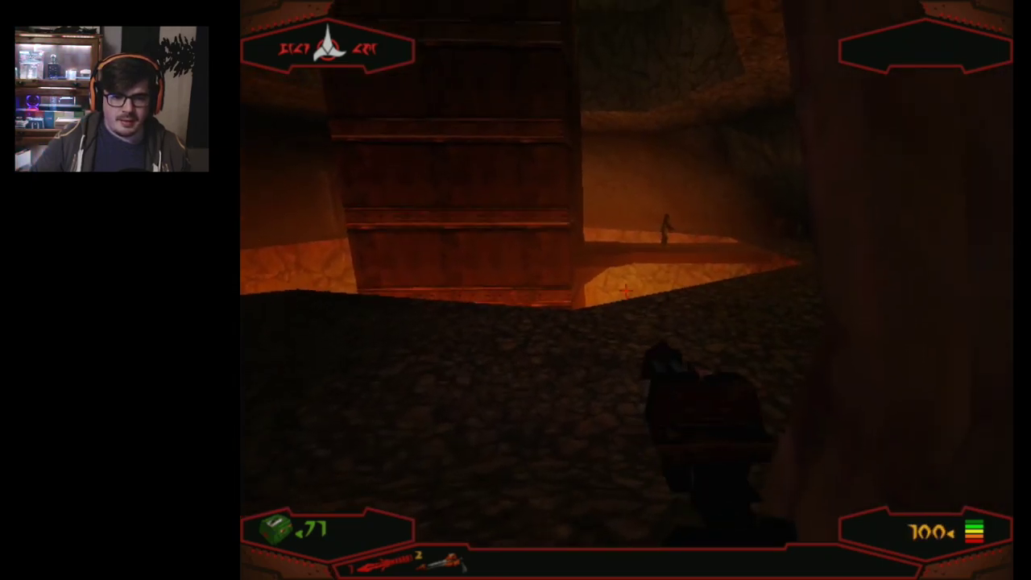
{"action": "key", "text": "Up"}
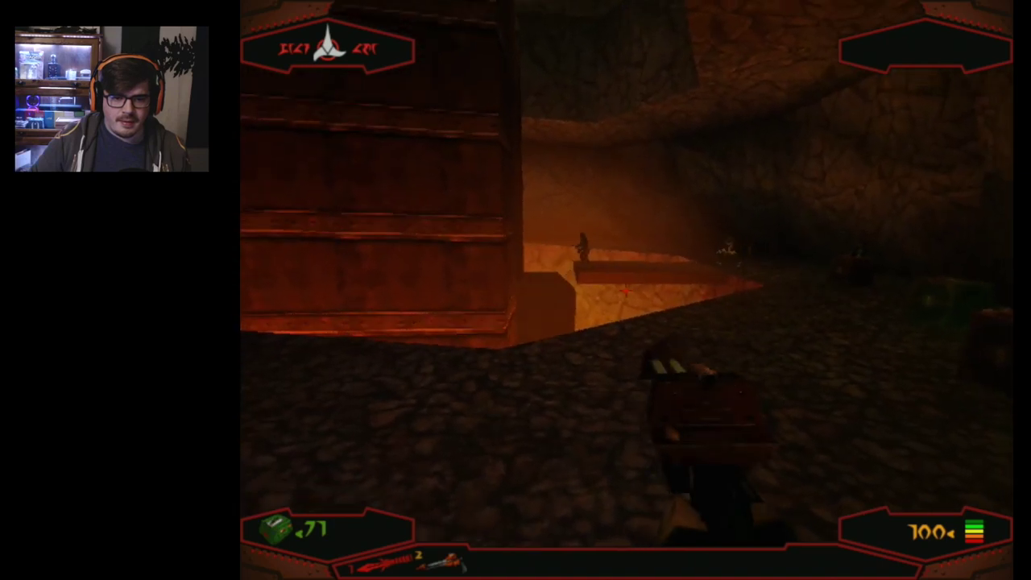
{"action": "key", "text": "Right"}
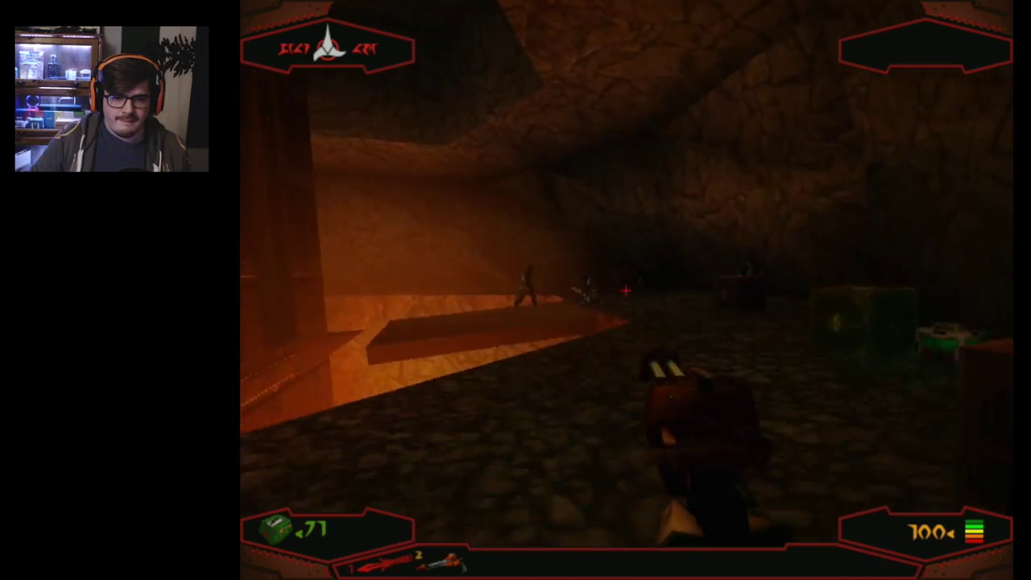
{"action": "key", "text": "Right"}
{"action": "key", "text": "Up"}
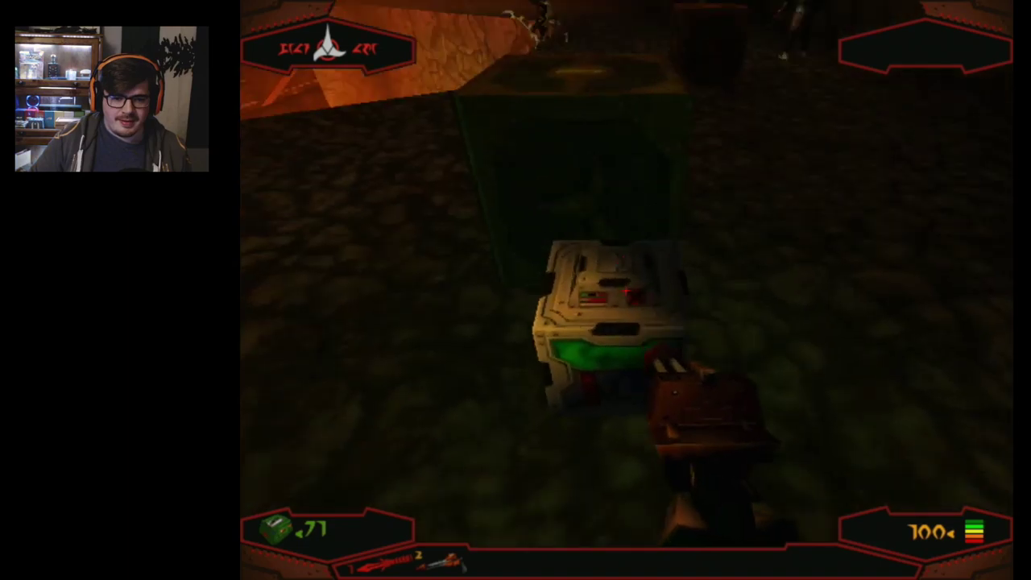
- Advance past the crates along the lava ledge toward the Klingons in the dark far corner
{"action": "key", "text": "Right"}
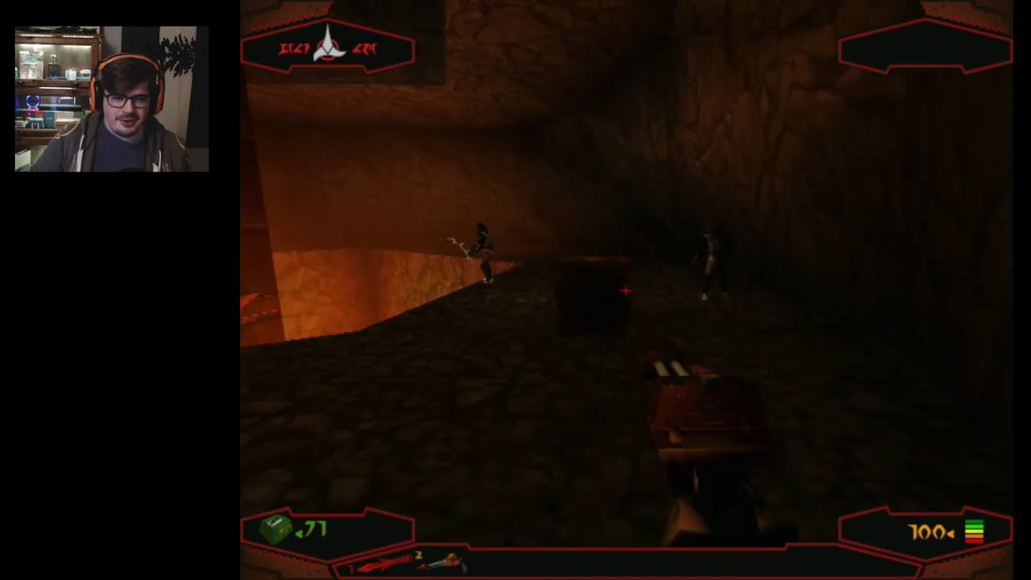
{"action": "key", "text": "Down"}
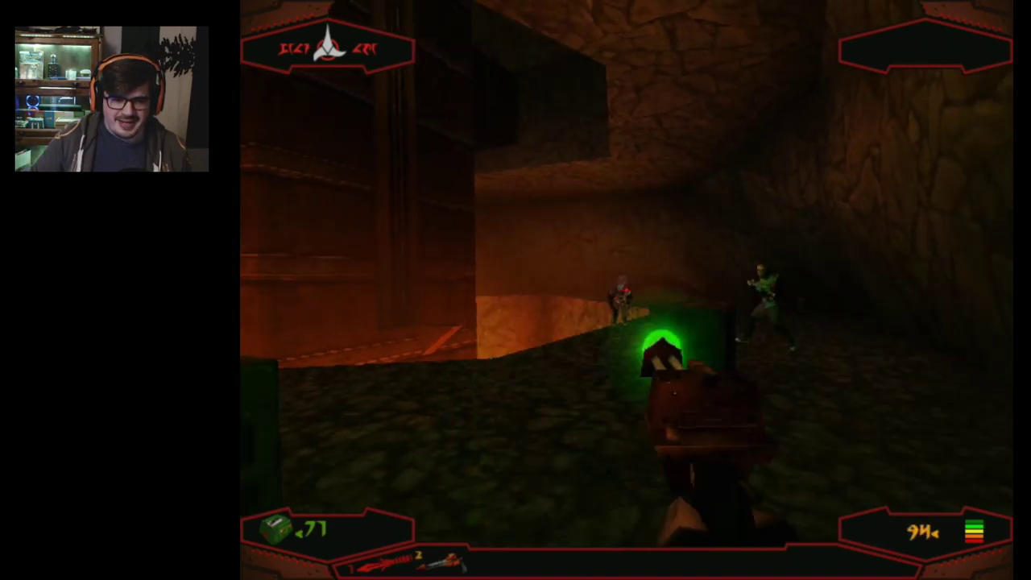
{"action": "key", "text": "Right"}
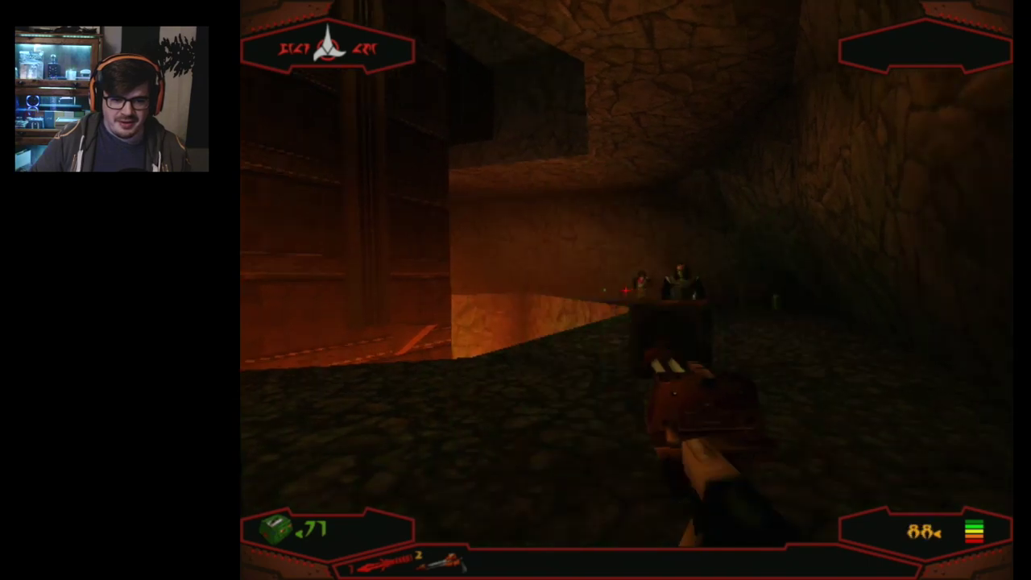
{"action": "key", "text": "Up"}
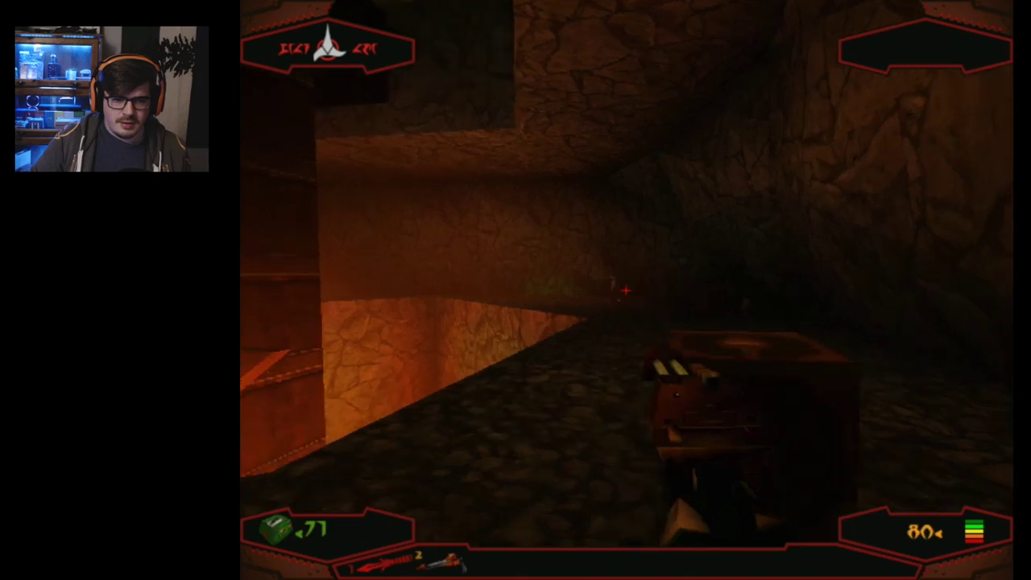
{"action": "key", "text": "Left"}
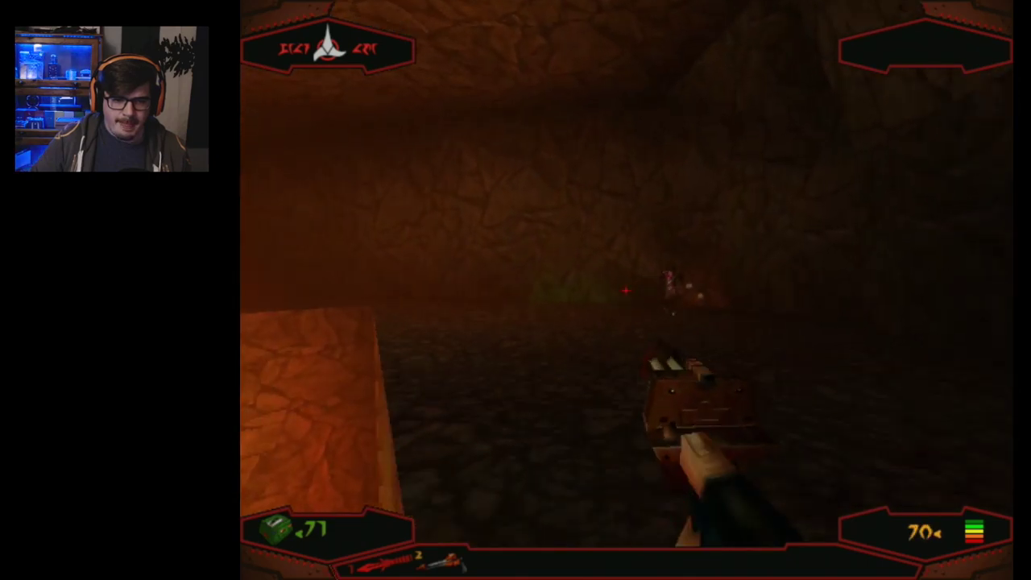
{"action": "key", "text": "Right"}
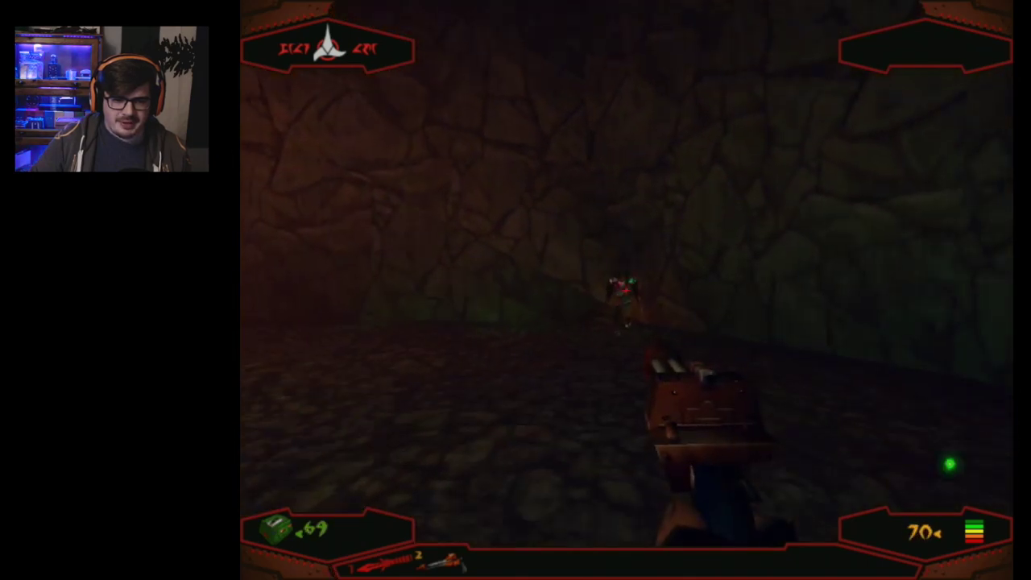
- Fire the pistol at the Klingon beside the green-lit rock wall
{"action": "key", "text": "ctrl"}
{"action": "key", "text": "Left"}
{"action": "key", "text": "ctrl"}
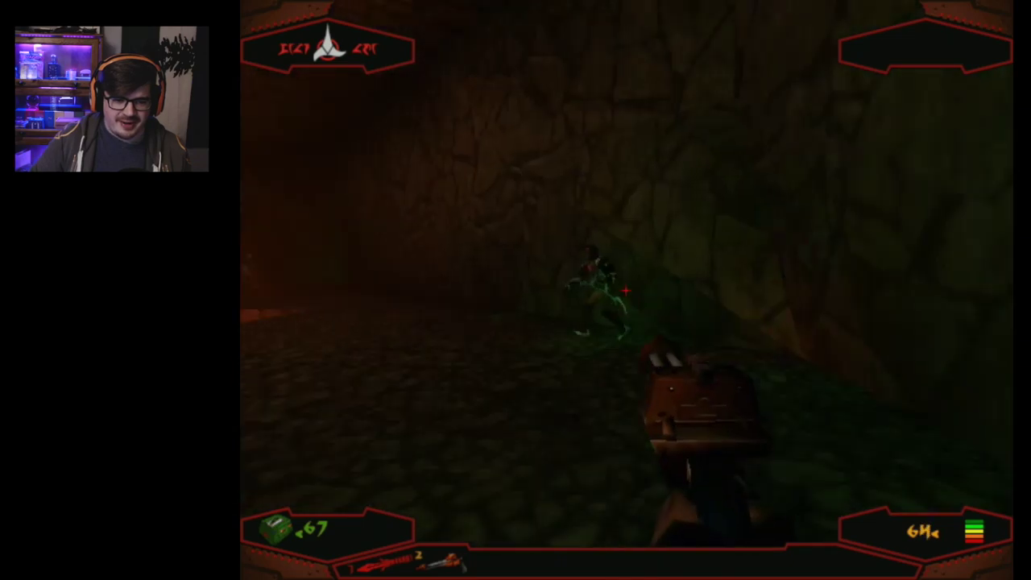
{"action": "key", "text": "ctrl"}
{"action": "key", "text": "ctrl"}
{"action": "key", "text": "ctrl"}
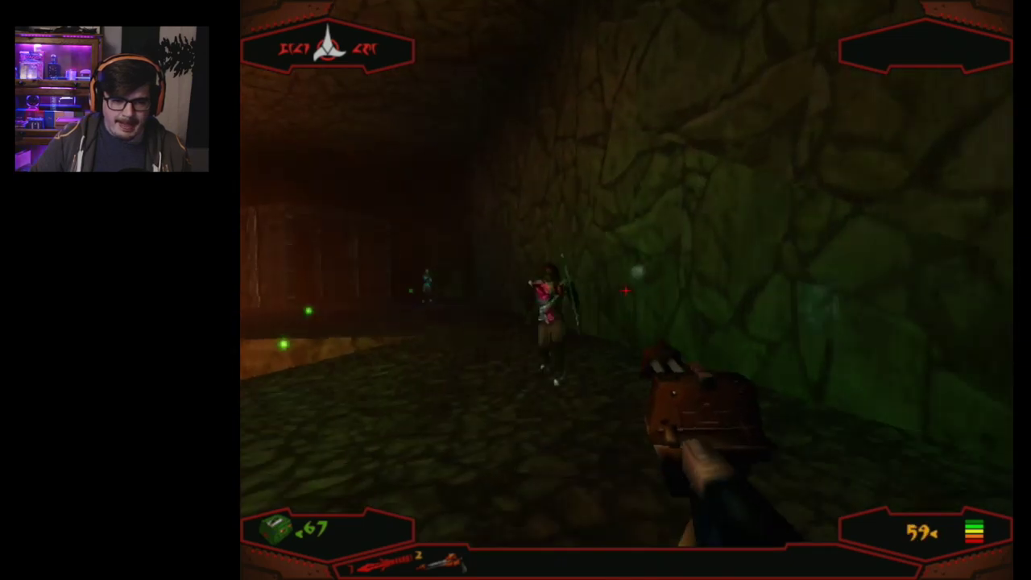
- Turn along the lava ledge and shoot the approaching Klingon at close range
{"action": "key", "text": "Left"}
{"action": "key", "text": "ctrl"}
{"action": "key", "text": "Left"}
{"action": "key", "text": "Up"}
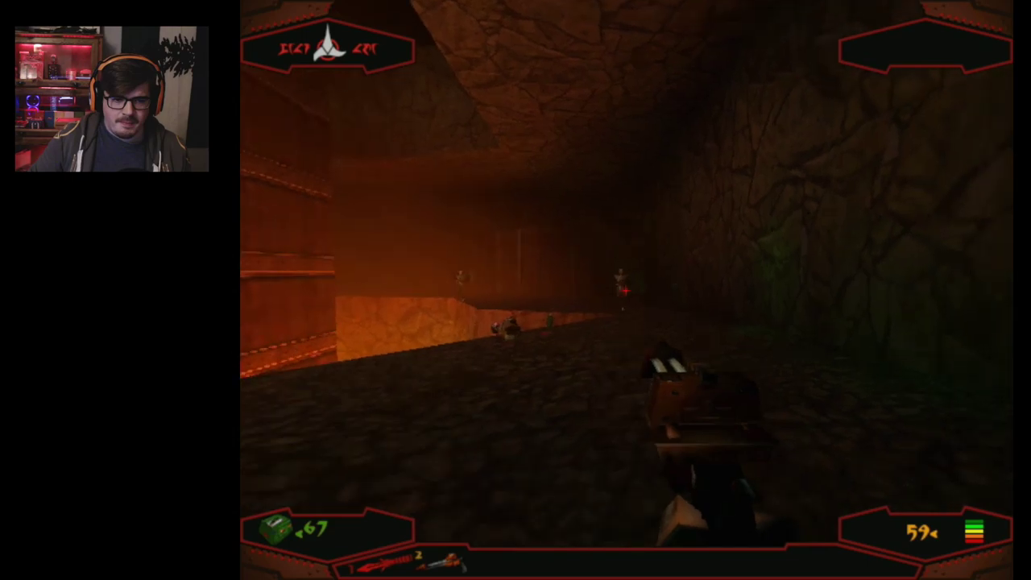
{"action": "key", "text": "ctrl"}
{"action": "key", "text": "Right"}
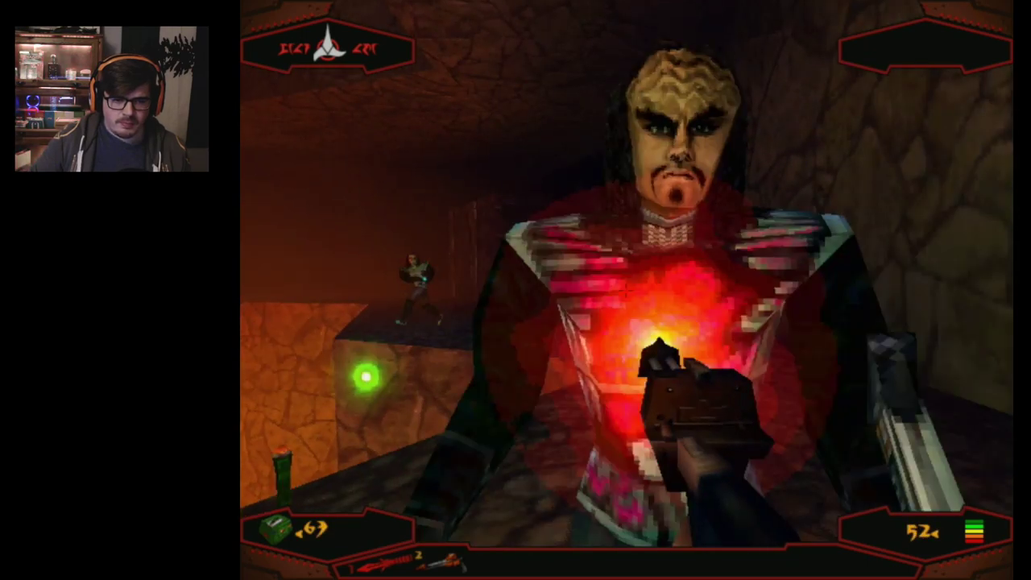
{"action": "key", "text": "Right"}
{"action": "key", "text": "Left"}
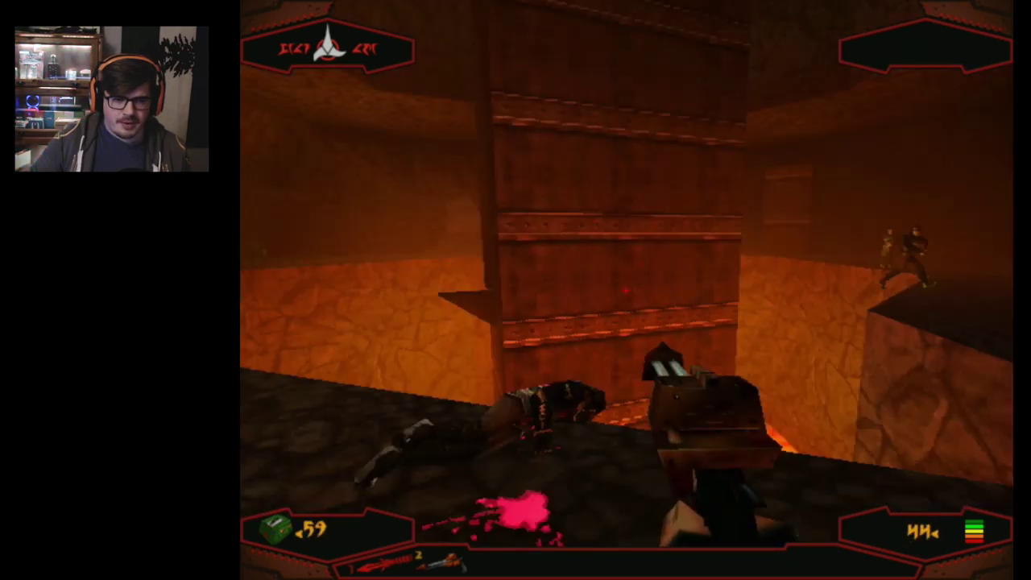
- Fall back along the ledge from the two distant Klingons, then face them again with the pistol
{"action": "key", "text": "Left"}
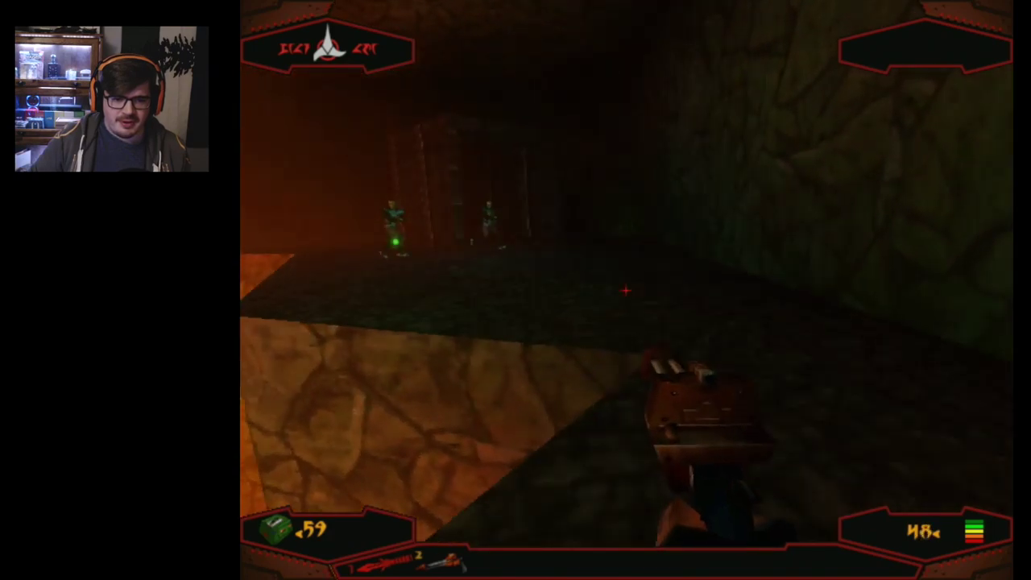
{"action": "key", "text": "Left"}
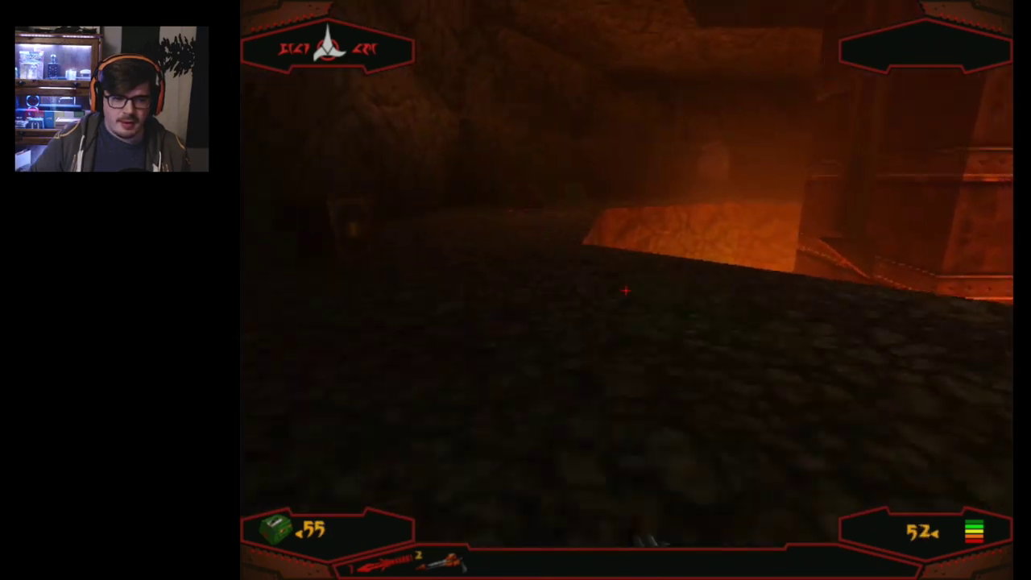
{"action": "key", "text": "1"}
{"action": "key", "text": "Right"}
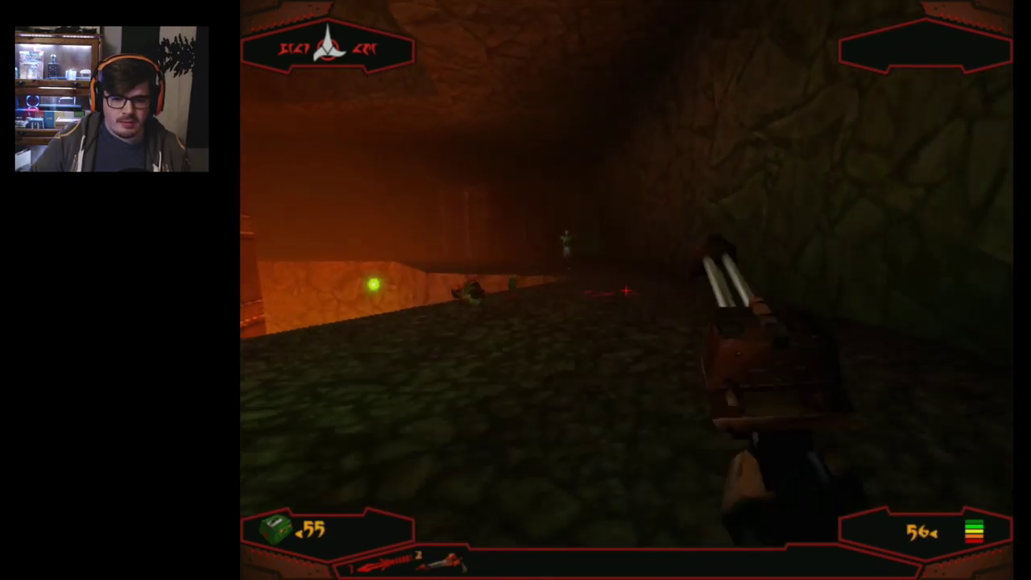
- Advance between the lava edge and the rock wall while firing at the two oncoming Klingons
{"action": "key", "text": "Up"}
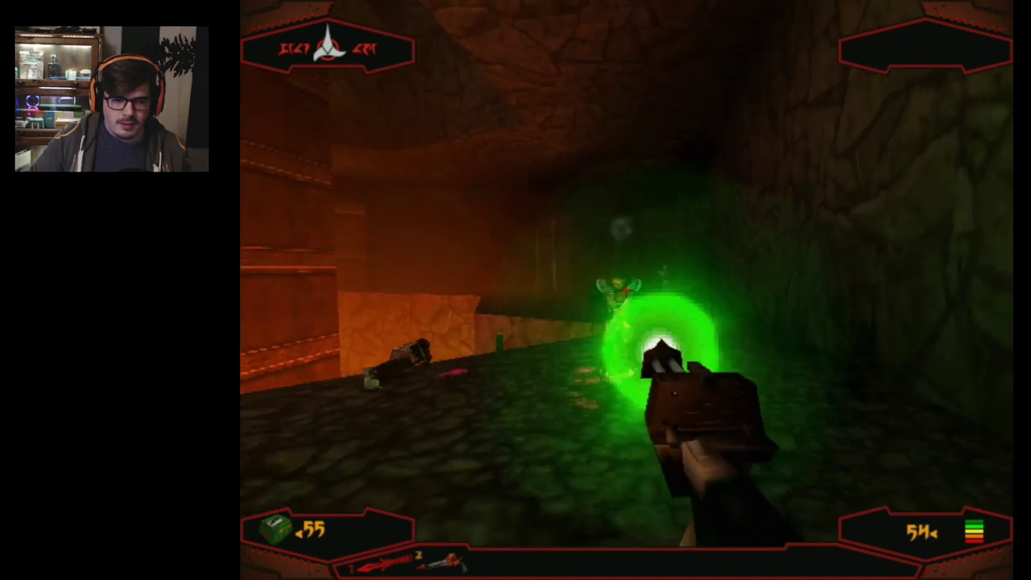
{"action": "key", "text": "ctrl"}
{"action": "key", "text": "Right"}
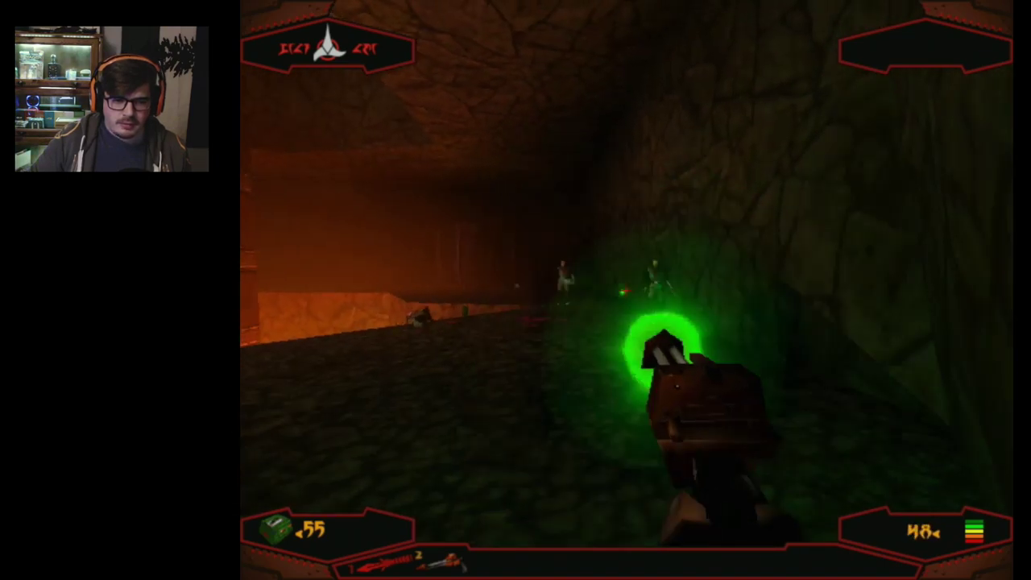
{"action": "key", "text": "ctrl"}
{"action": "key", "text": "Right"}
{"action": "key", "text": "Up"}
{"action": "key", "text": "ctrl"}
{"action": "key", "text": "ctrl"}
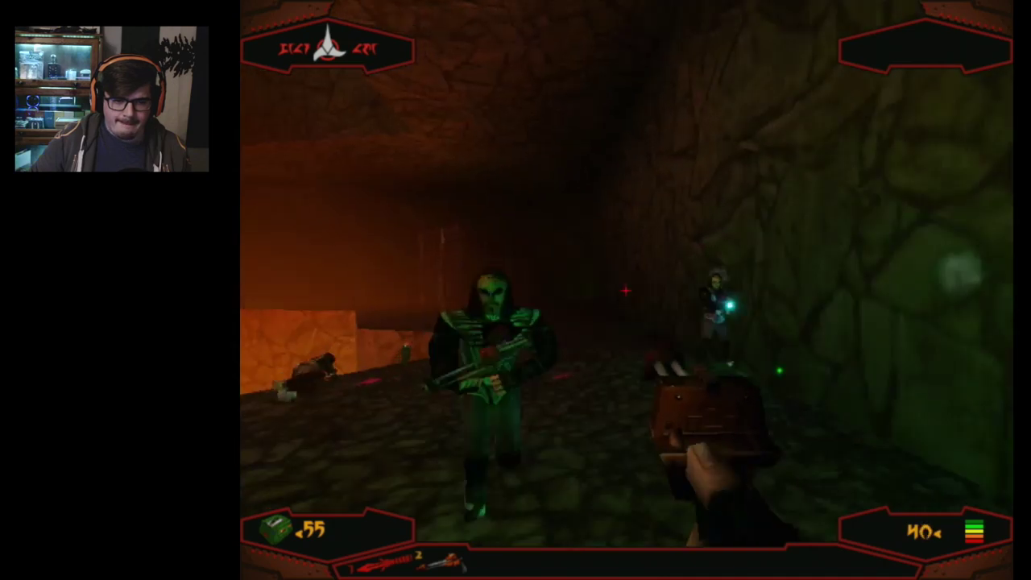
- Shoot the remaining Klingon near the rock wall and move forward to collect the medipatch
{"action": "key", "text": "ctrl"}
{"action": "key", "text": "ctrl"}
{"action": "key", "text": "ctrl"}
{"action": "key", "text": "ctrl"}
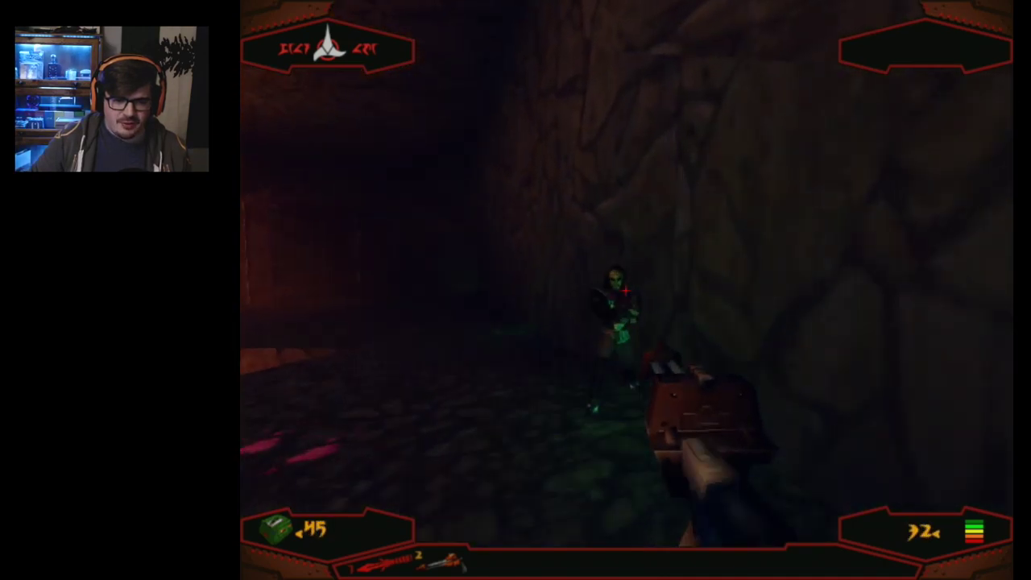
{"action": "key", "text": "Up"}
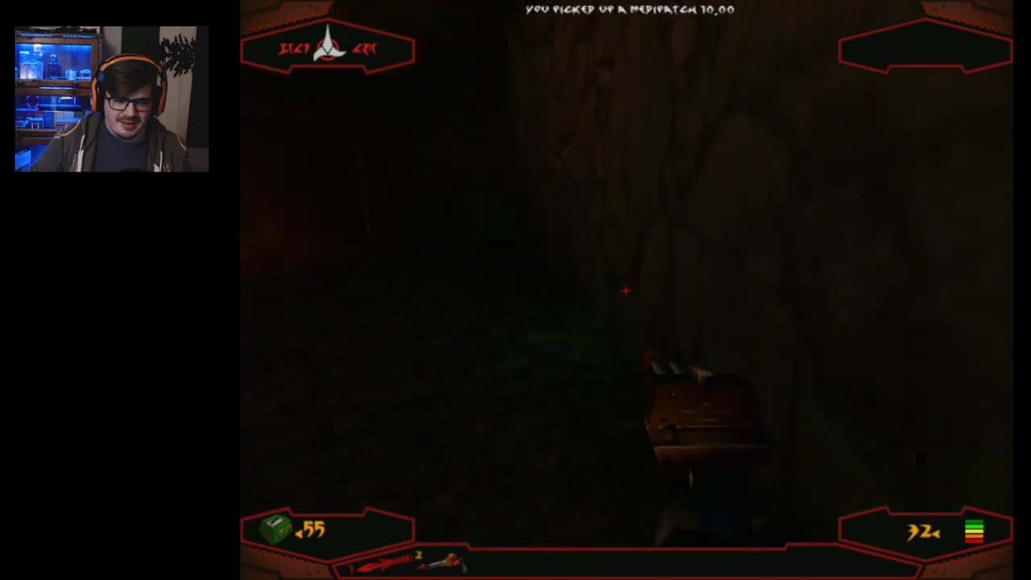
- Switch to the blade and walk past the bloodstains to the ledge edge overlooking the lava
{"action": "key", "text": "Left"}
{"action": "key", "text": "Left"}
{"action": "key", "text": "1"}
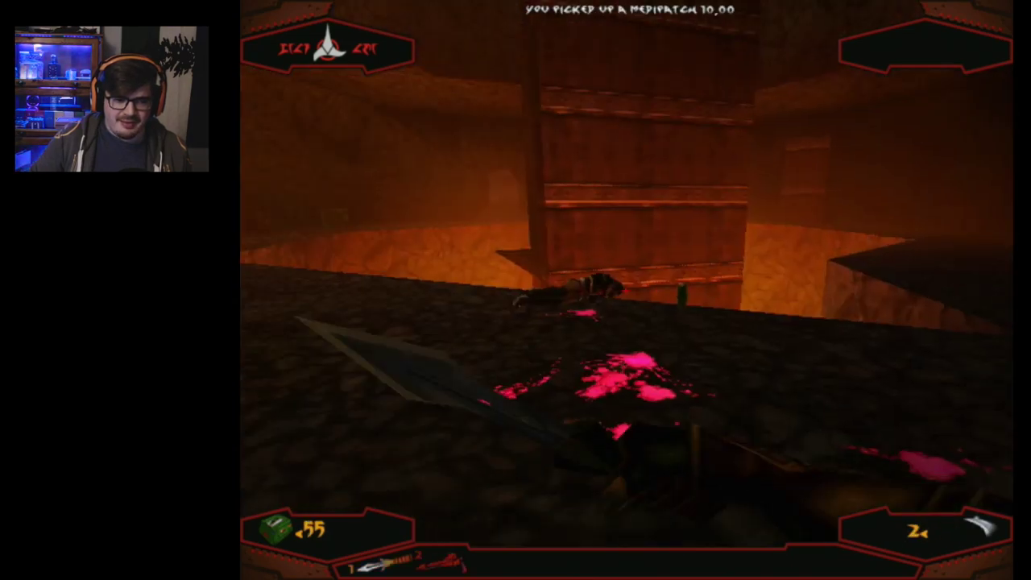
{"action": "key", "text": "Up"}
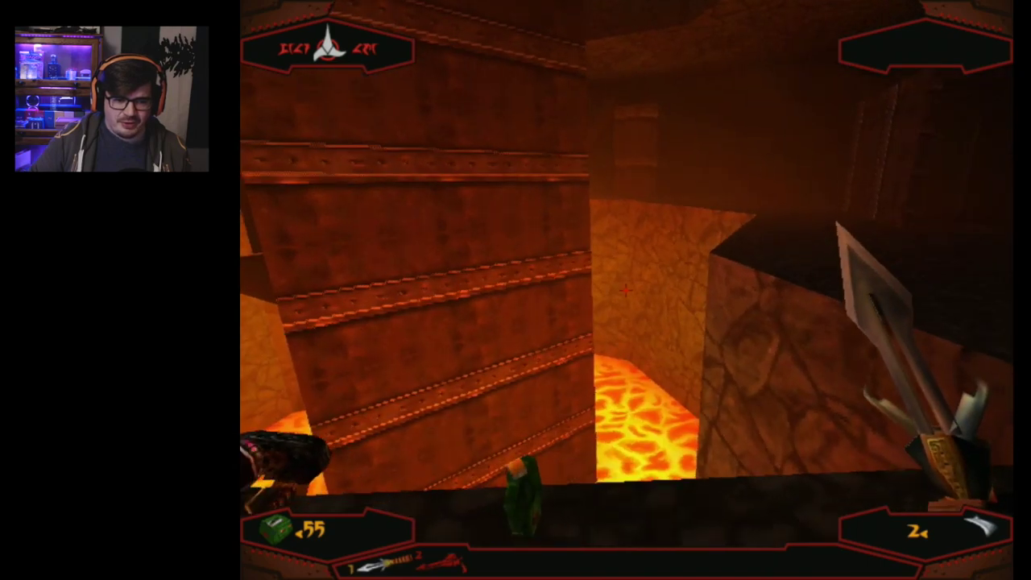
{"action": "key", "text": "Right"}
- Pause the game and look through the options and audio/video settings for the available display choices
{"action": "key", "text": "Escape"}
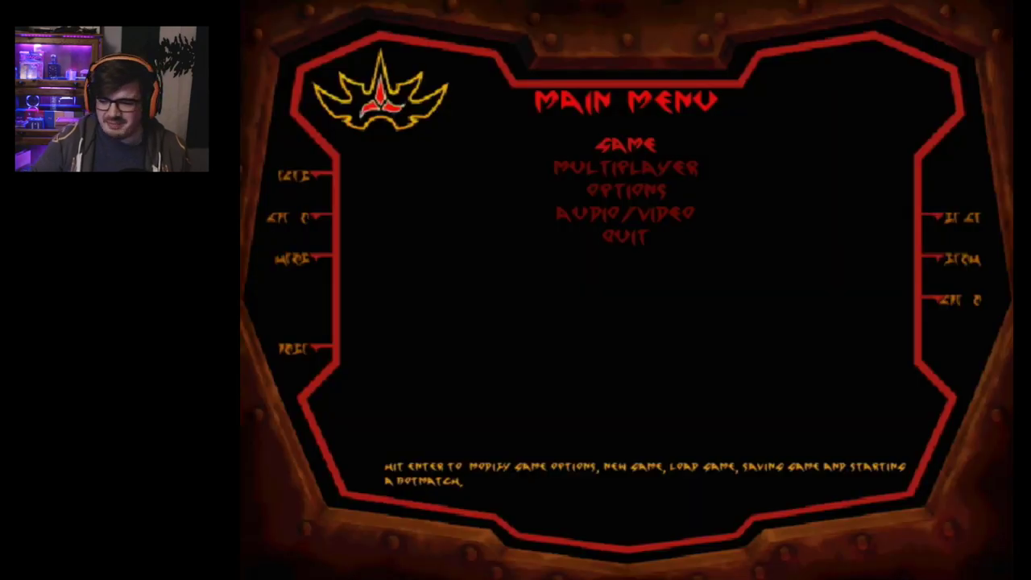
{"action": "key", "text": "Down"}
{"action": "key", "text": "Down"}
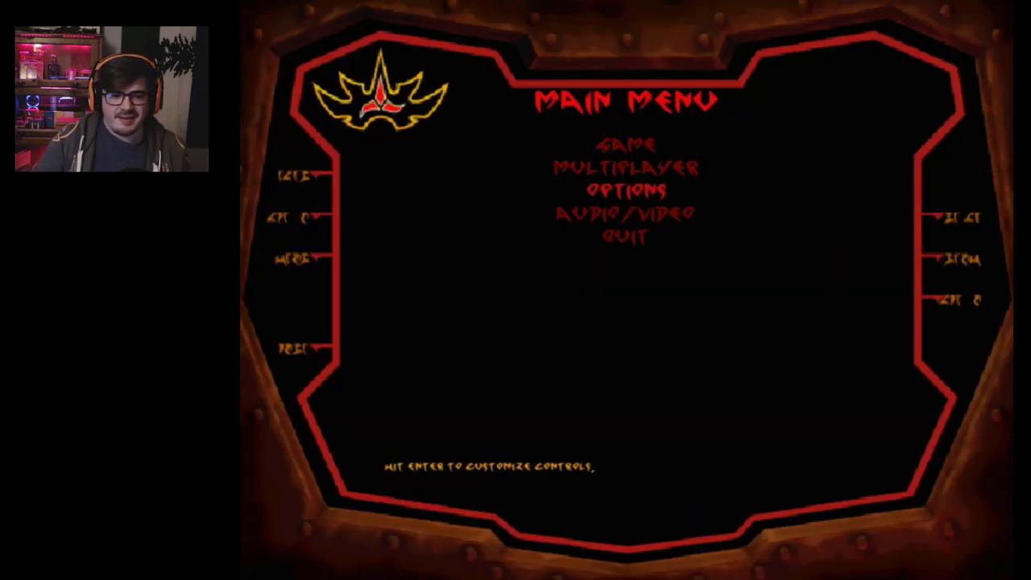
{"action": "key", "text": "Return"}
{"action": "key", "text": "Escape"}
{"action": "key", "text": "Up"}
{"action": "key", "text": "Return"}
{"action": "key", "text": "Escape"}
{"action": "key", "text": "Down"}
{"action": "key", "text": "Down"}
{"action": "key", "text": "Return"}
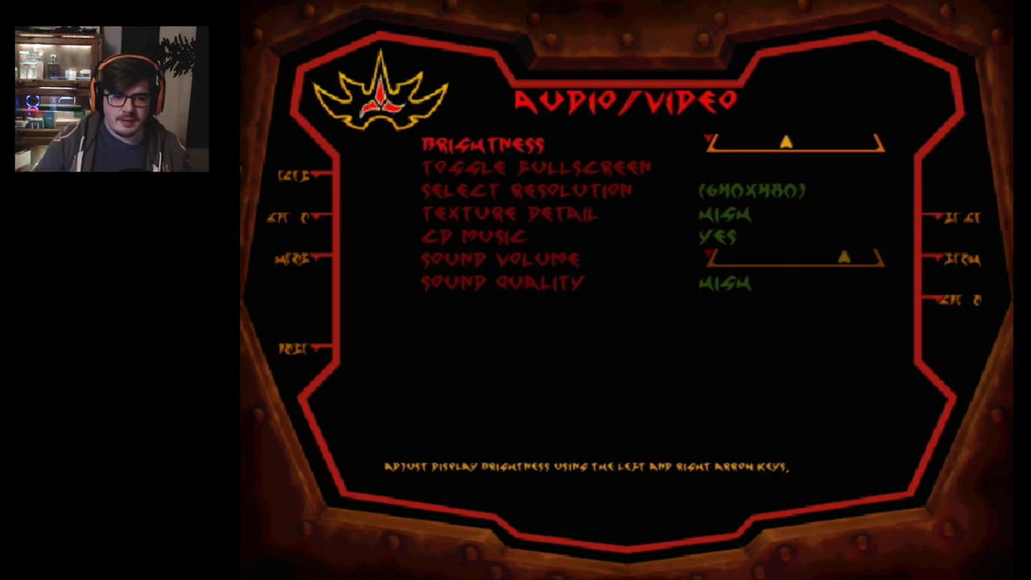
{"action": "key", "text": "Down"}
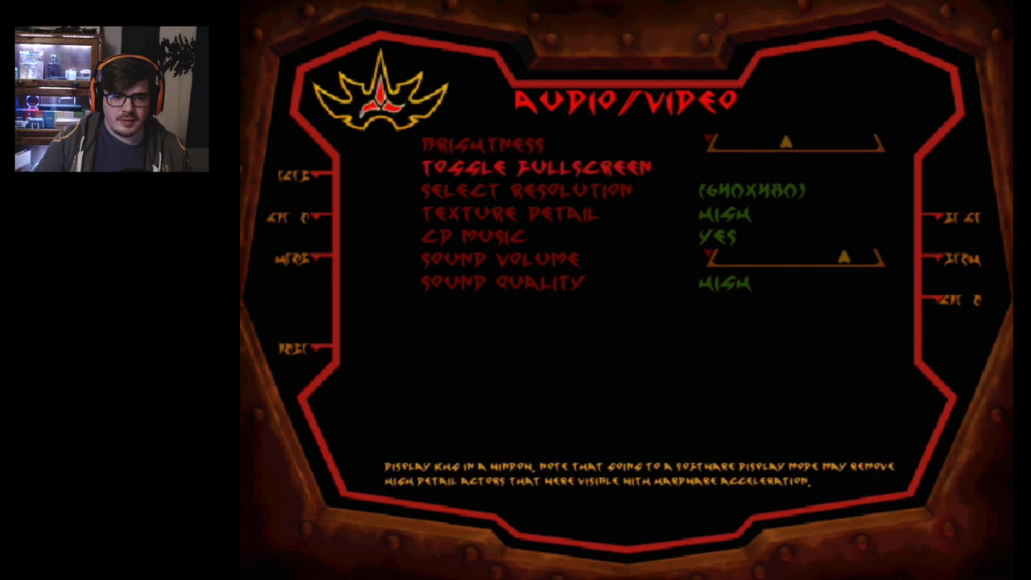
- Leave the audio/video settings and quit the game to the Windows desktop
{"action": "key", "text": "Escape"}
{"action": "key", "text": "Escape"}
{"action": "key", "text": "Escape"}
{"action": "key", "text": "Down"}
{"action": "key", "text": "Down"}
{"action": "key", "text": "Down"}
{"action": "key", "text": "Down"}
{"action": "key", "text": "Return"}
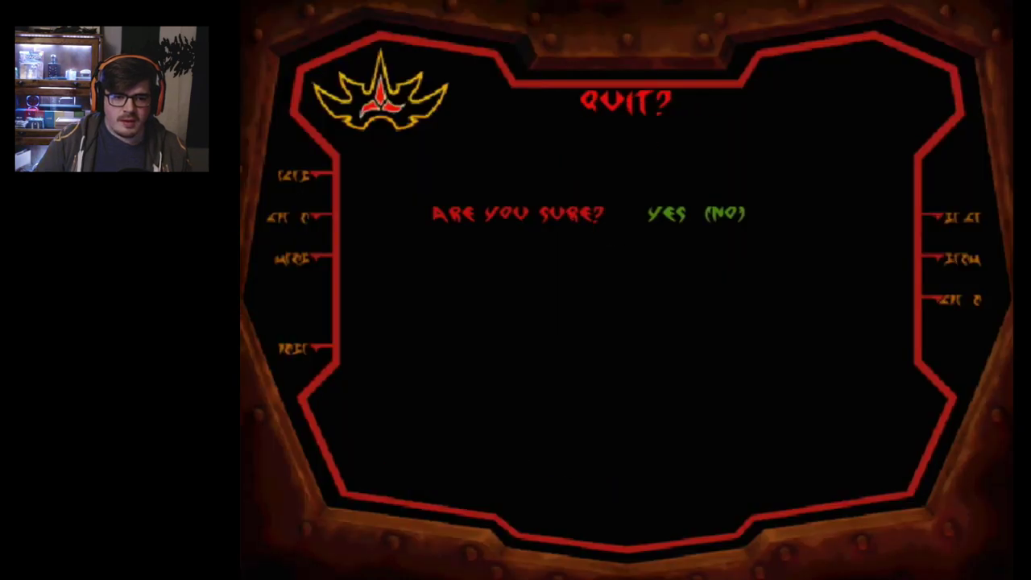
{"action": "key", "text": "Return"}
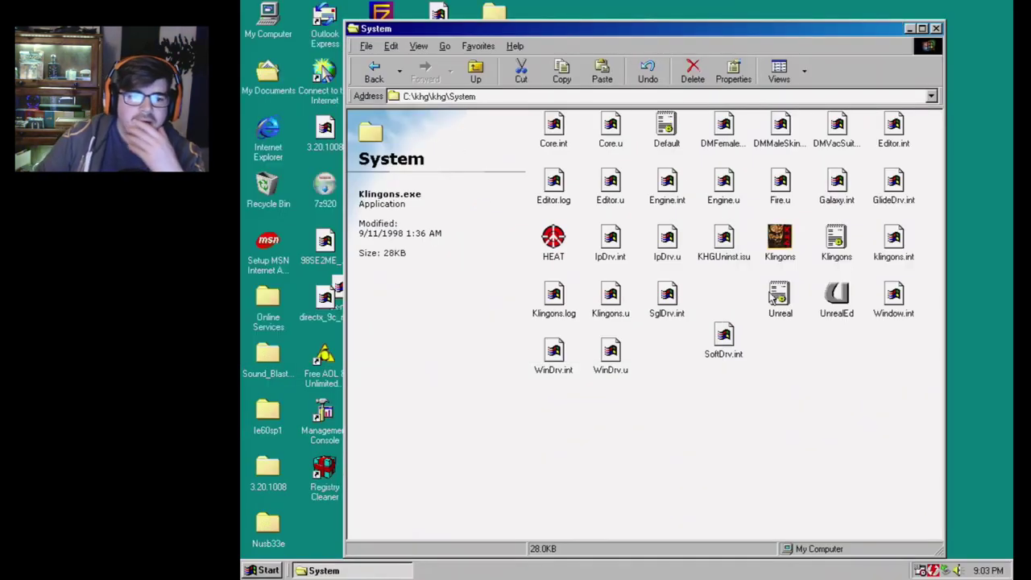
- Check the Unreal configuration file in Notepad, close it, and review the engine settings in the Default configuration file
{"action": "double_click", "coordinate": [788, 305]}
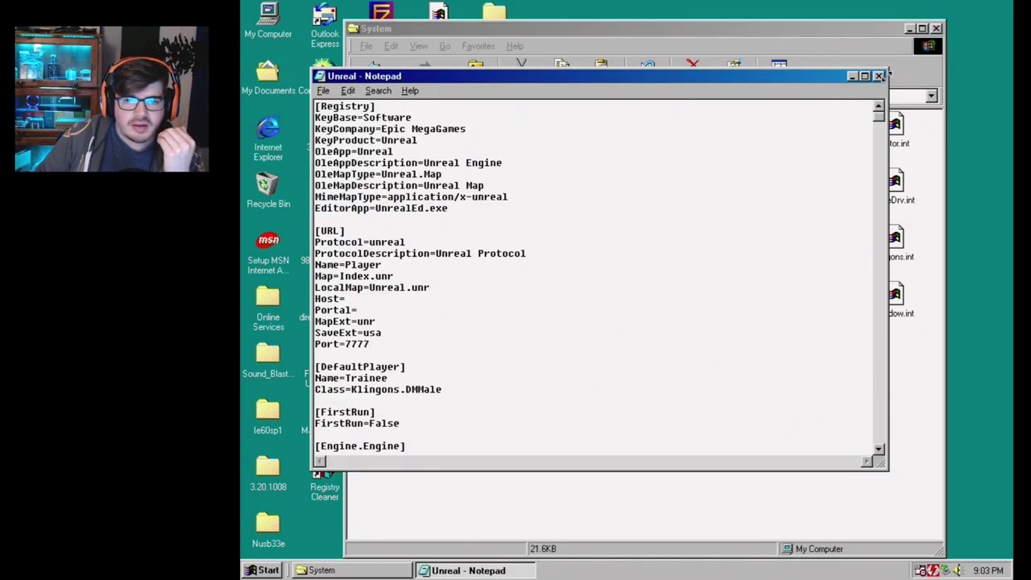
{"action": "left_click", "coordinate": [878, 77]}
{"action": "double_click", "coordinate": [671, 138]}
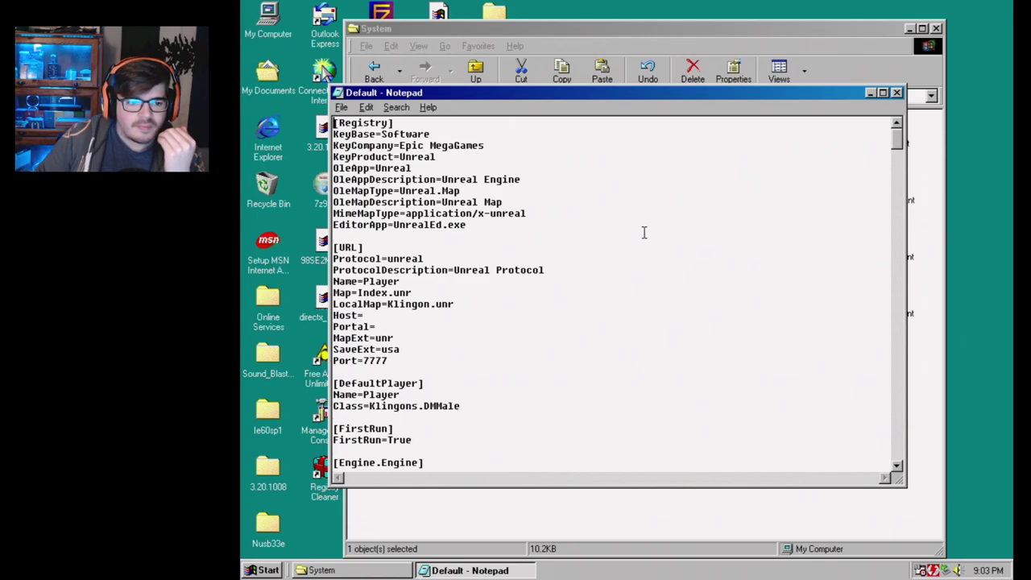
{"action": "scroll", "coordinate": [645, 233], "scroll_direction": "down", "scroll_amount": 3}
{"action": "scroll", "coordinate": [644, 238], "scroll_direction": "down", "scroll_amount": 3}
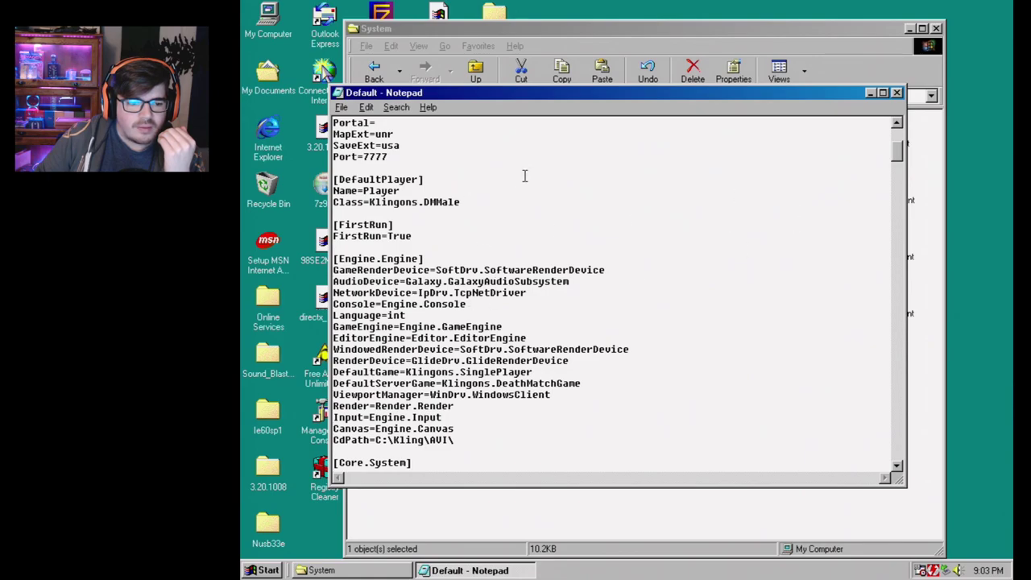
- Close the Default configuration file and read the Readme's system requirements, troubleshooting, video, sound and network notes in the khg folder
{"action": "left_click", "coordinate": [897, 93]}
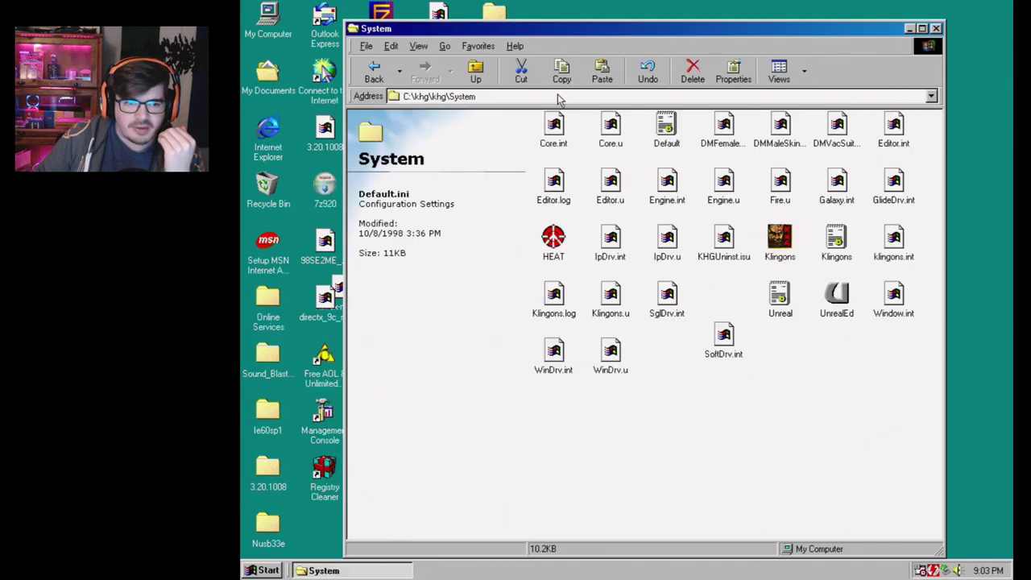
{"action": "left_click", "coordinate": [372, 73]}
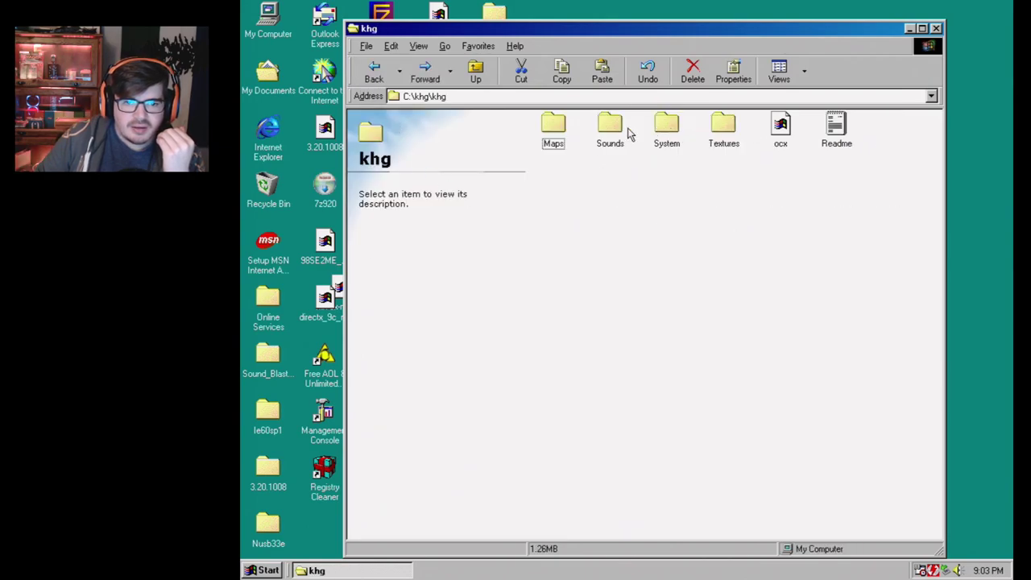
{"action": "double_click", "coordinate": [835, 125]}
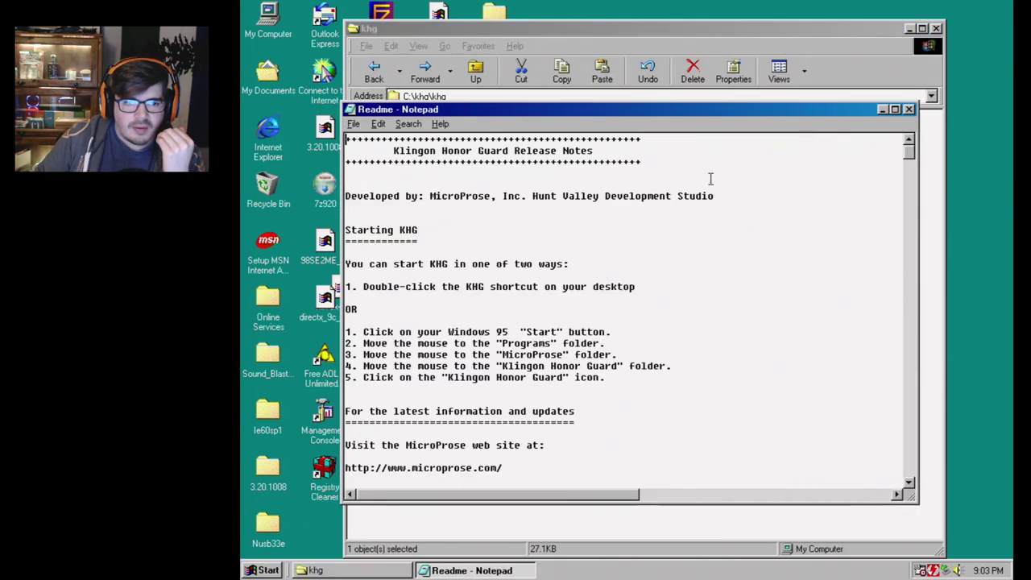
{"action": "scroll", "coordinate": [690, 218], "scroll_direction": "down", "scroll_amount": 20}
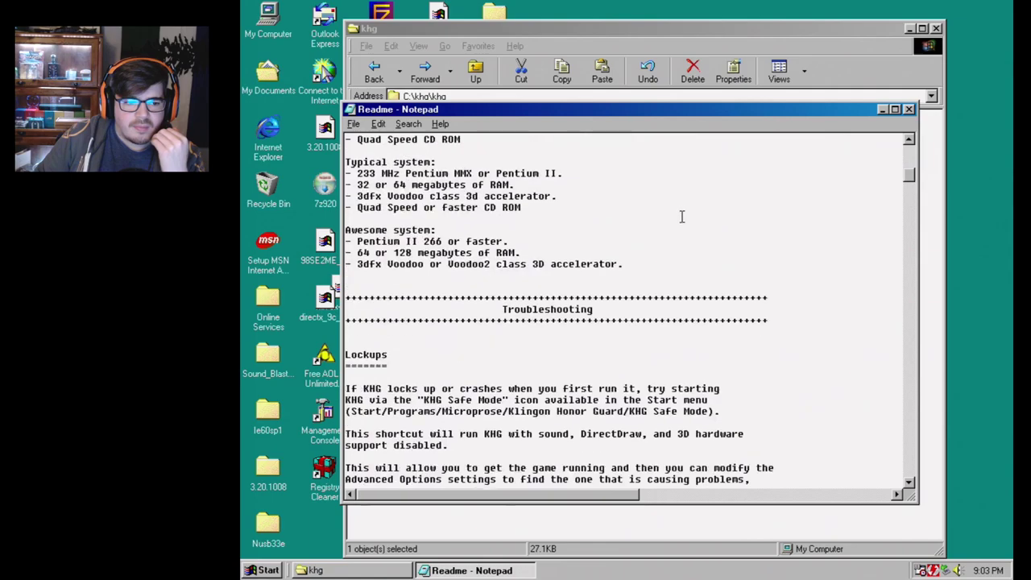
{"action": "scroll", "coordinate": [683, 216], "scroll_direction": "up", "scroll_amount": 3}
{"action": "scroll", "coordinate": [683, 216], "scroll_direction": "down", "scroll_amount": 7}
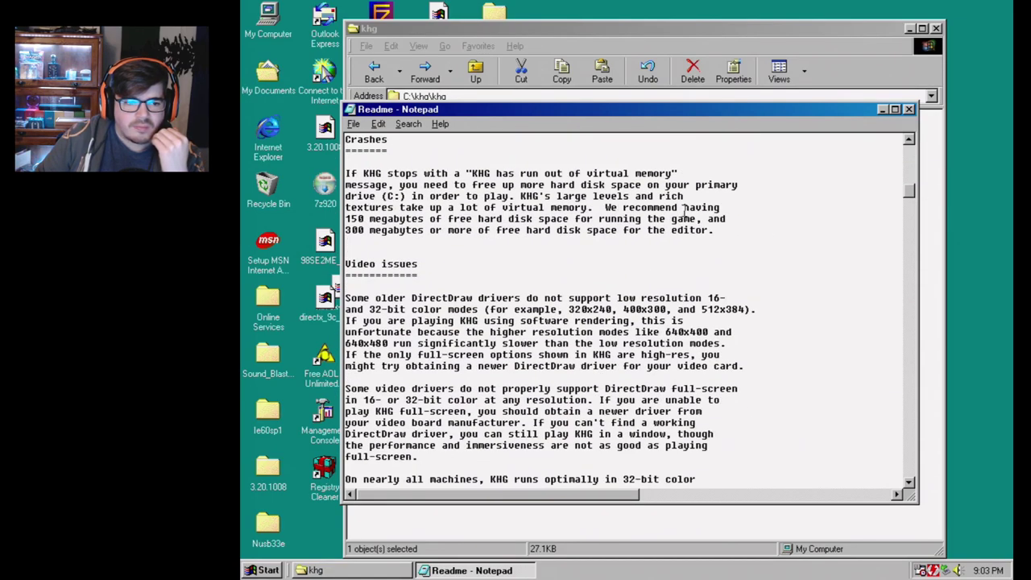
{"action": "scroll", "coordinate": [684, 211], "scroll_direction": "down", "scroll_amount": 8}
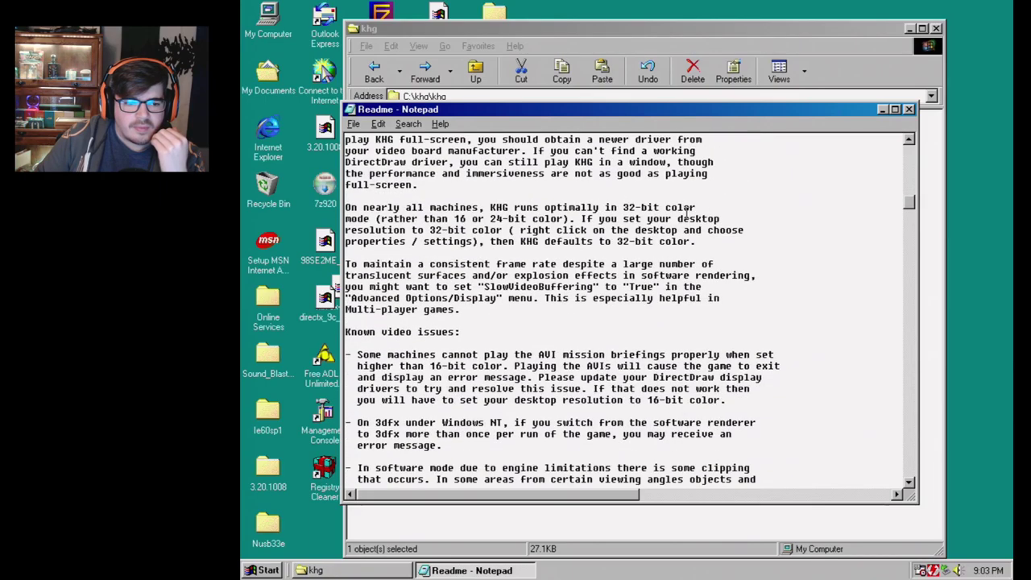
{"action": "scroll", "coordinate": [683, 217], "scroll_direction": "down", "scroll_amount": 20}
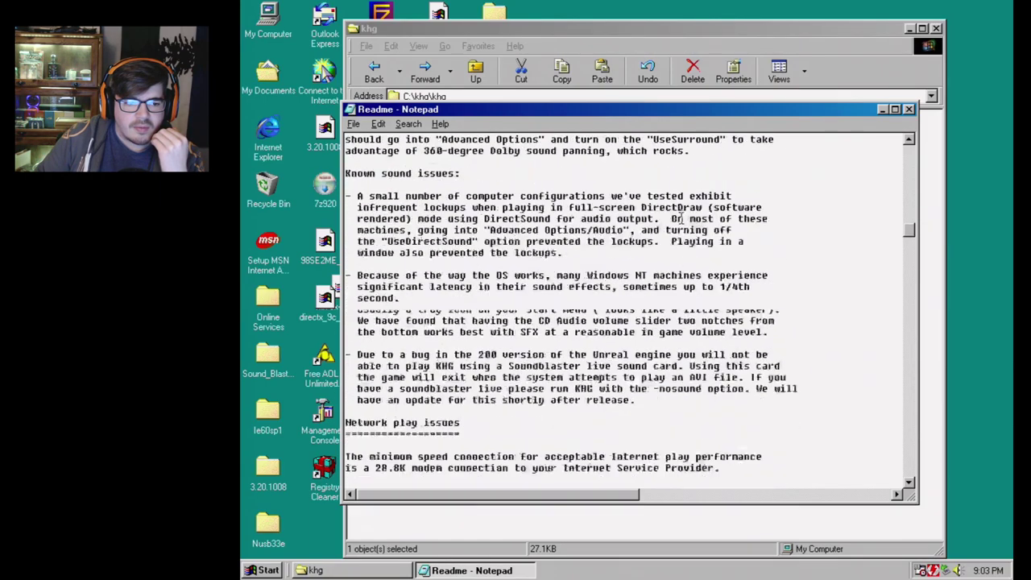
{"action": "scroll", "coordinate": [678, 217], "scroll_direction": "down", "scroll_amount": 4}
{"action": "scroll", "coordinate": [674, 211], "scroll_direction": "down", "scroll_amount": 8}
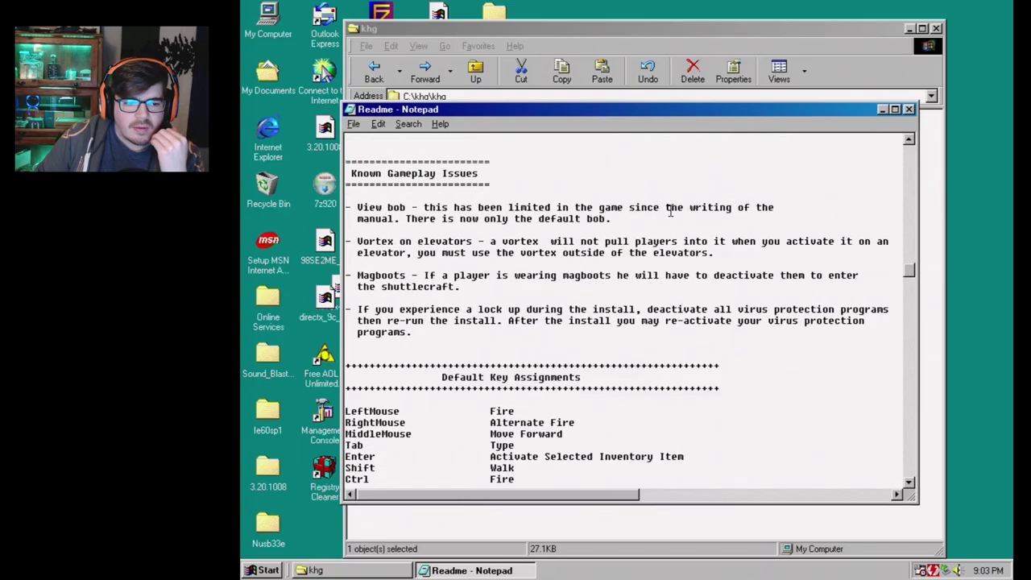
- Read the rest of the Readme, covering key assignments, console commands, performance, dedicated servers and the editor, and close it
{"action": "scroll", "coordinate": [669, 205], "scroll_direction": "down", "scroll_amount": 20}
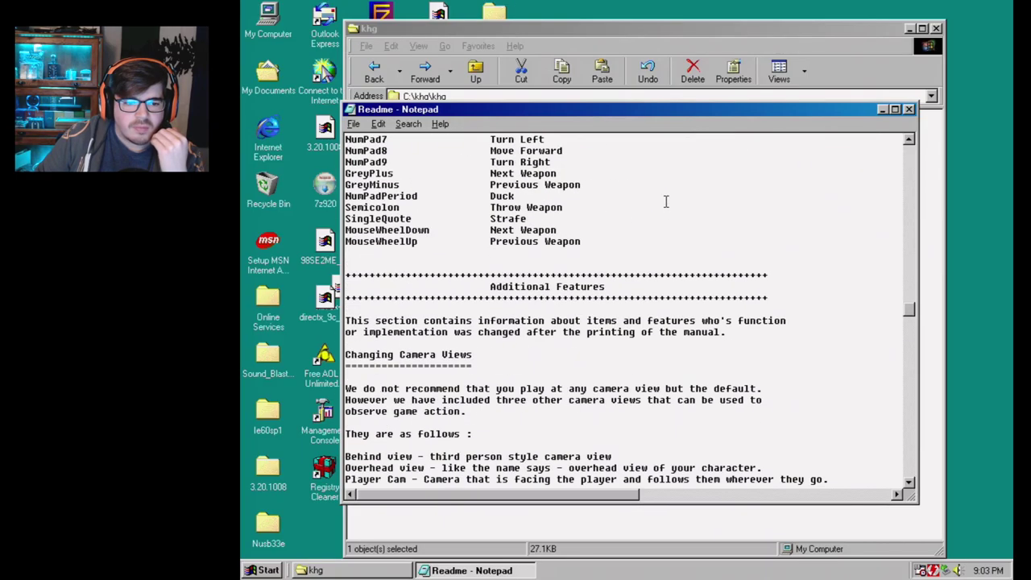
{"action": "scroll", "coordinate": [664, 191], "scroll_direction": "down", "scroll_amount": 20}
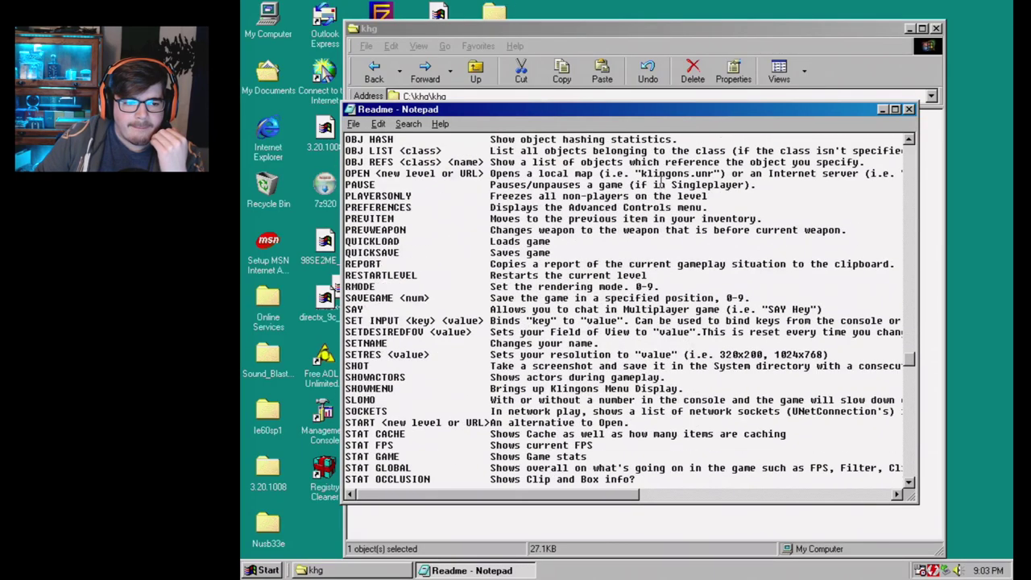
{"action": "scroll", "coordinate": [659, 189], "scroll_direction": "down", "scroll_amount": 20}
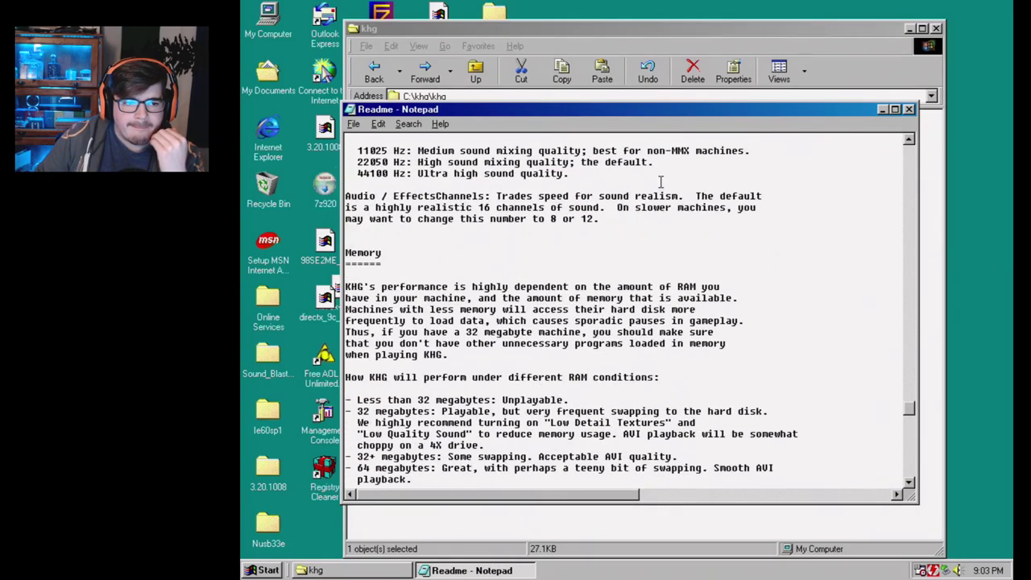
{"action": "scroll", "coordinate": [661, 183], "scroll_direction": "up", "scroll_amount": 7}
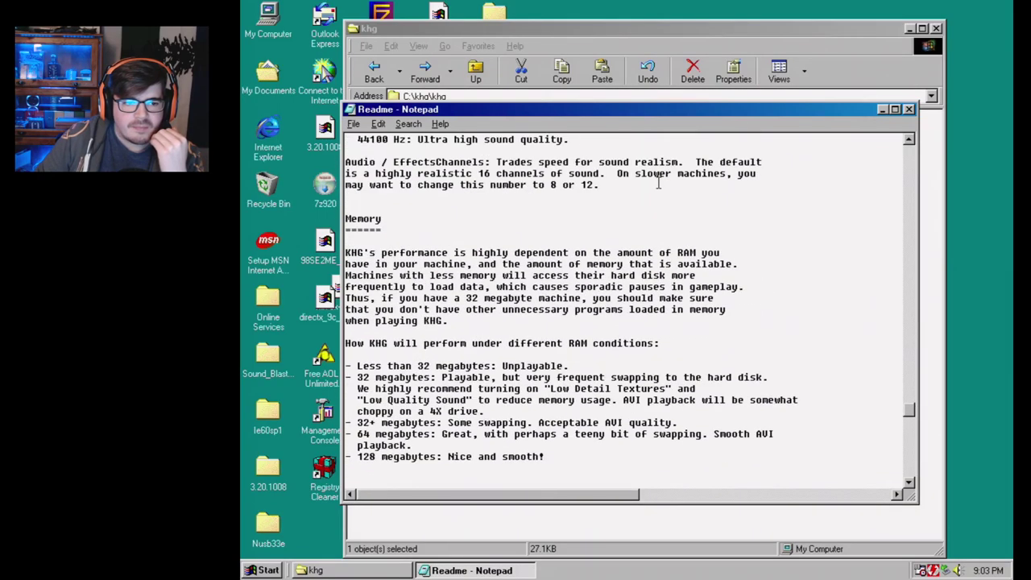
{"action": "scroll", "coordinate": [658, 182], "scroll_direction": "down", "scroll_amount": 18}
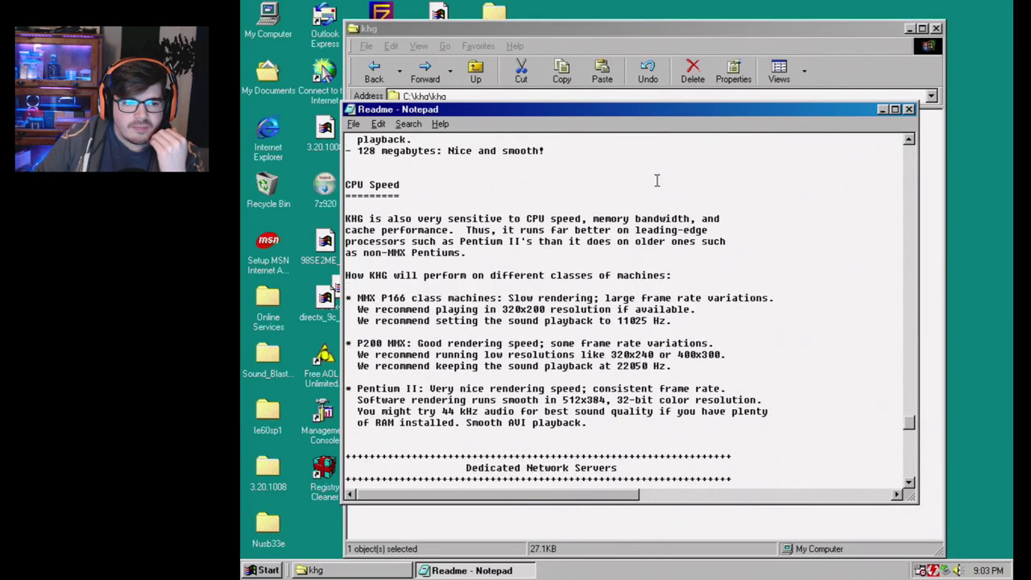
{"action": "scroll", "coordinate": [657, 177], "scroll_direction": "up", "scroll_amount": 8}
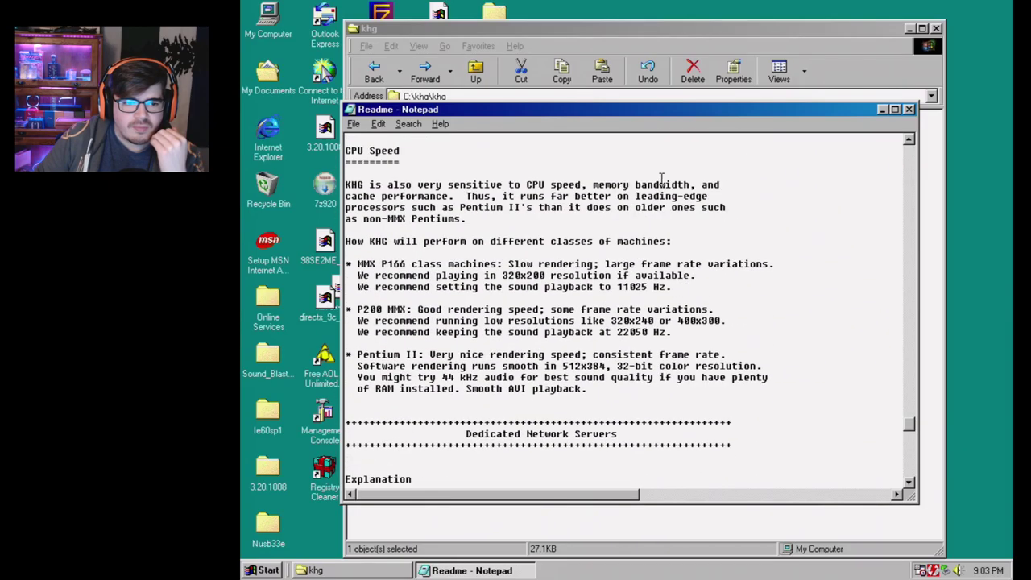
{"action": "scroll", "coordinate": [660, 175], "scroll_direction": "down", "scroll_amount": 7}
{"action": "scroll", "coordinate": [660, 173], "scroll_direction": "down", "scroll_amount": 12}
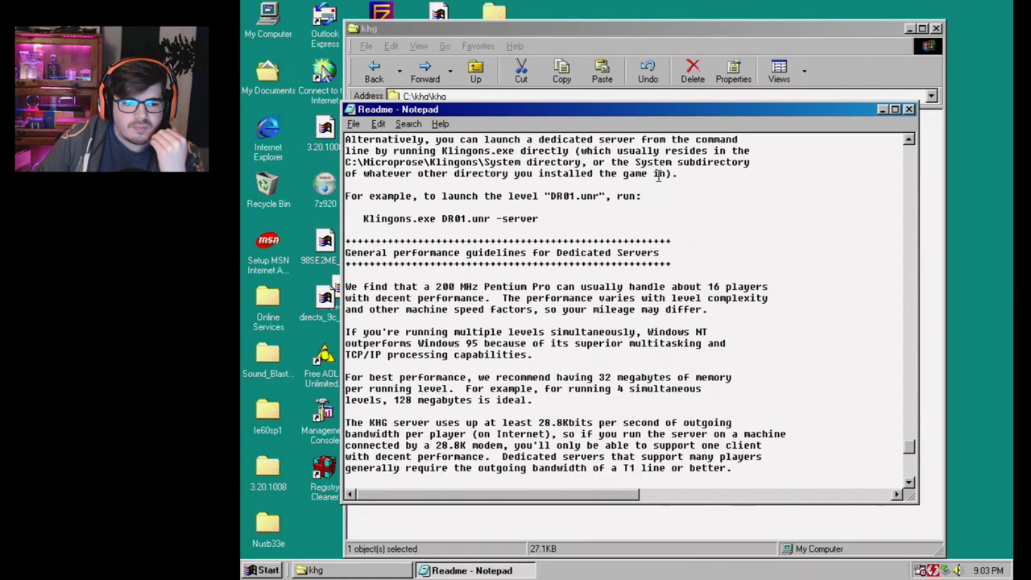
{"action": "scroll", "coordinate": [658, 173], "scroll_direction": "down", "scroll_amount": 12}
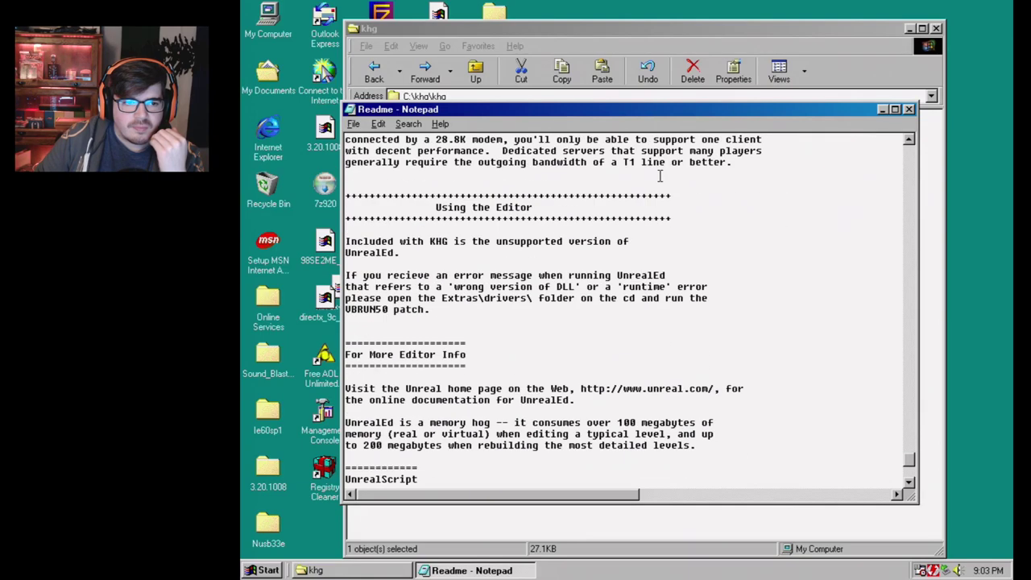
{"action": "left_click", "coordinate": [908, 109]}
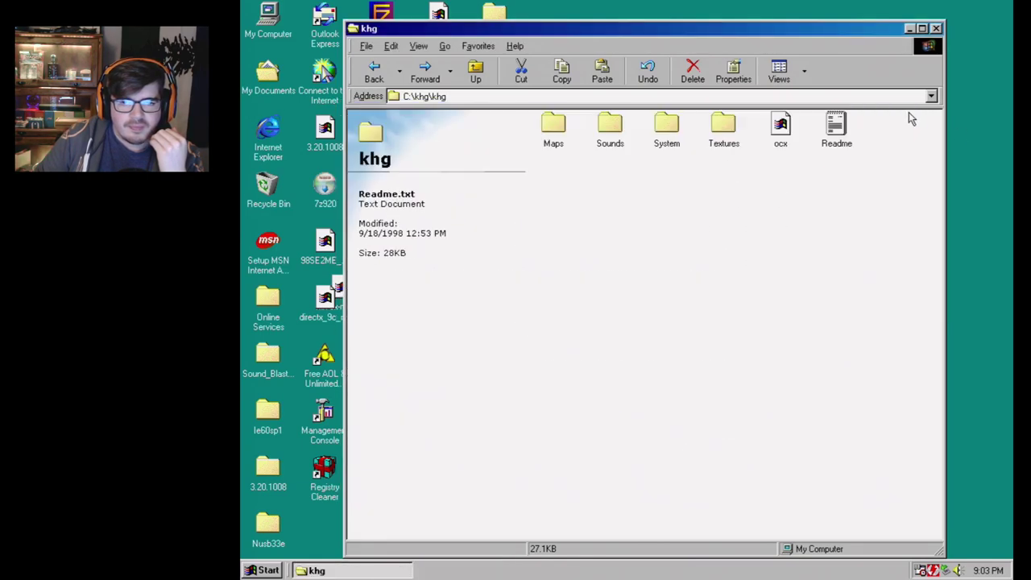
- Open the Klingons configuration file from the System folder, examine its Engine.Engine render device settings, and close it
{"action": "left_click", "coordinate": [715, 129]}
{"action": "left_click", "coordinate": [668, 127]}
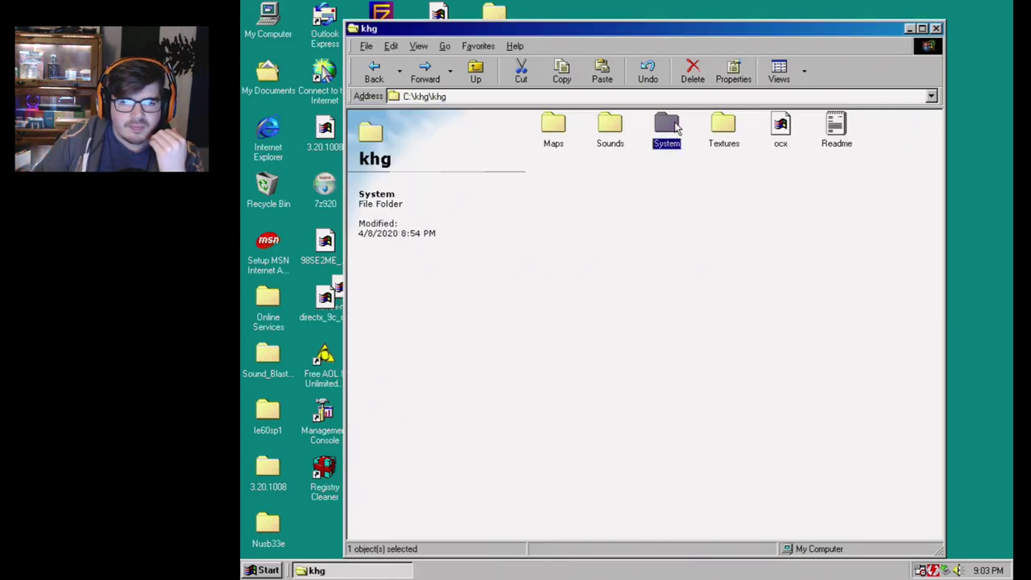
{"action": "double_click", "coordinate": [669, 129]}
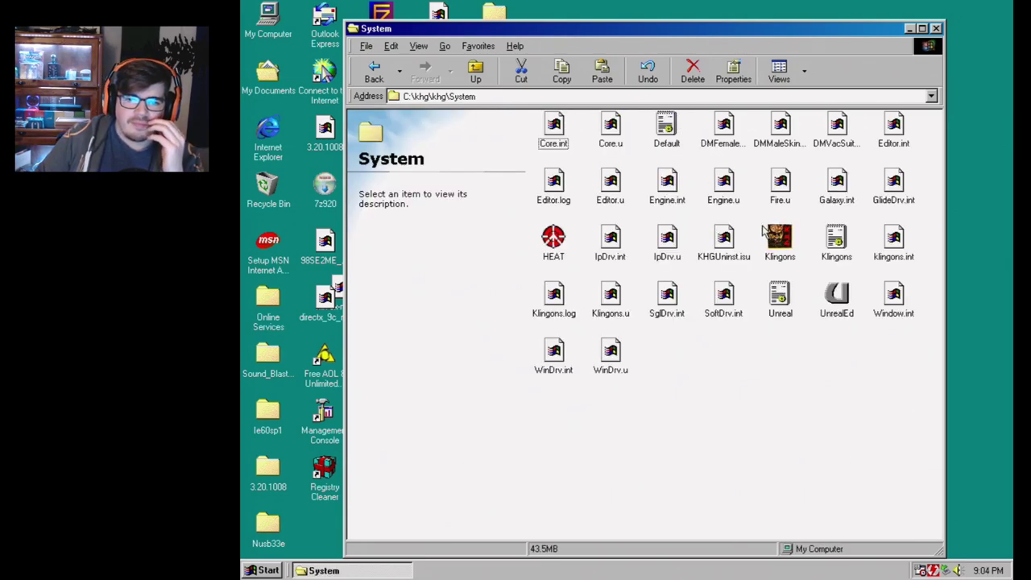
{"action": "double_click", "coordinate": [841, 244]}
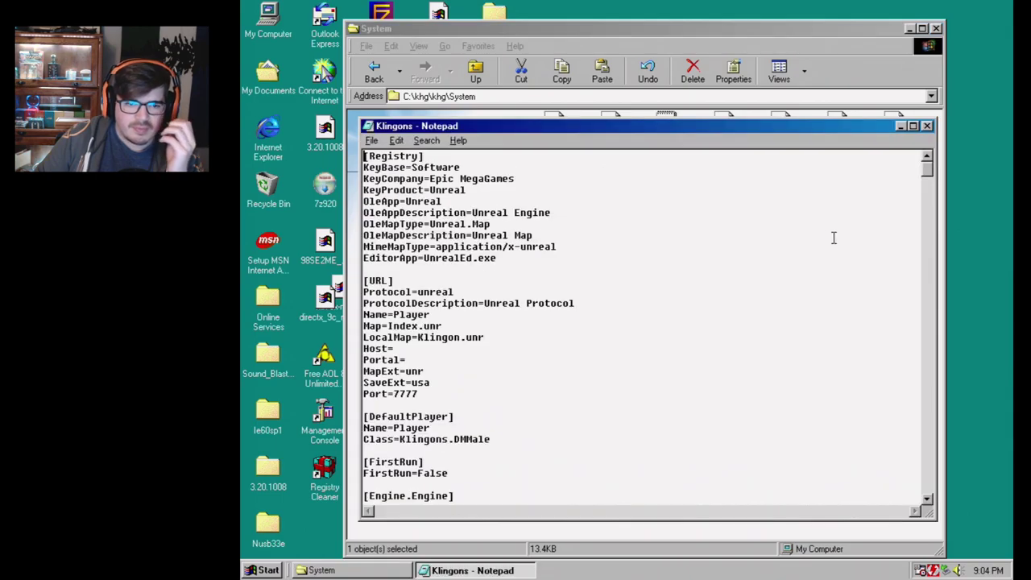
{"action": "scroll", "coordinate": [706, 241], "scroll_direction": "down", "scroll_amount": 8}
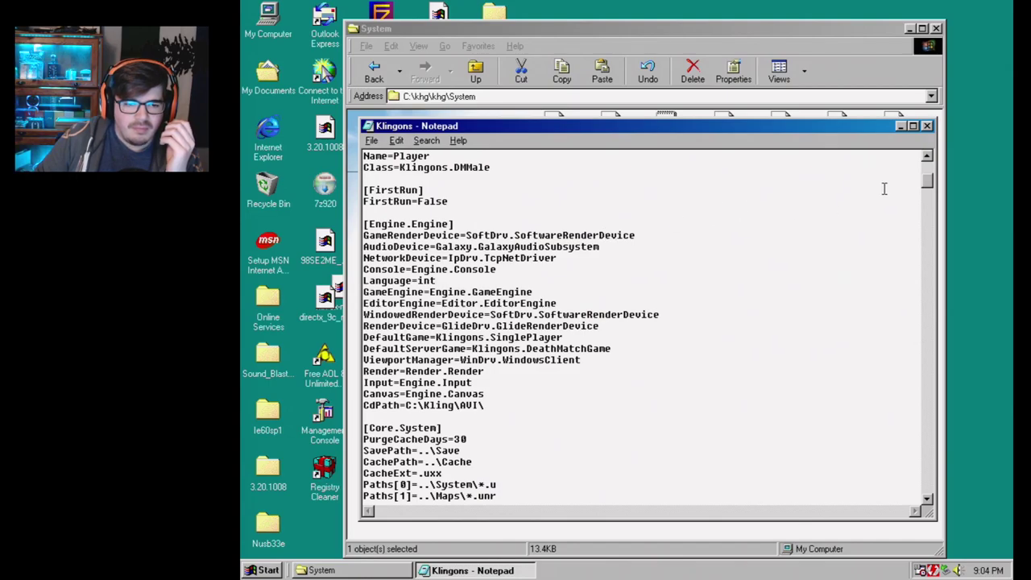
{"action": "left_click", "coordinate": [927, 127]}
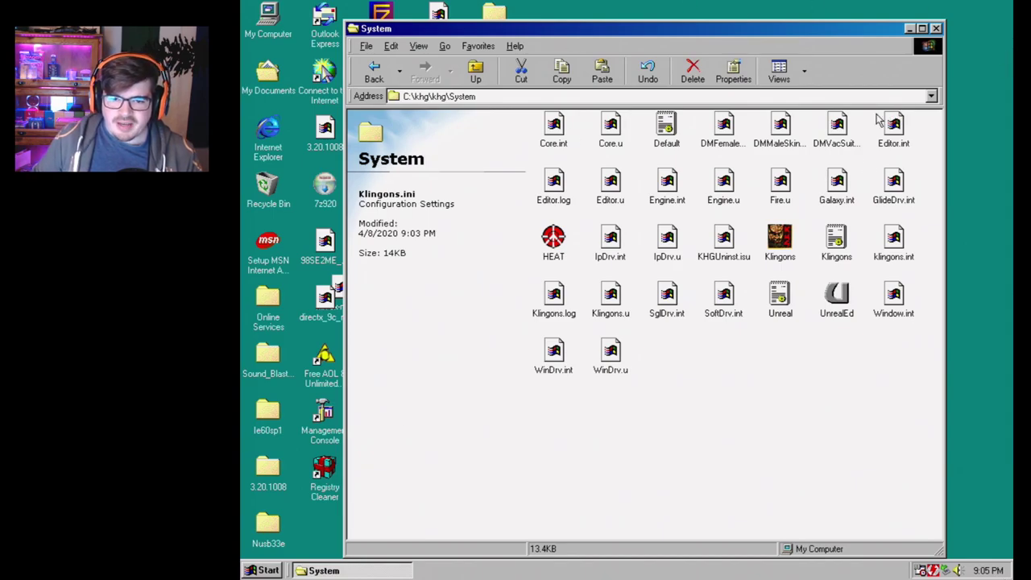
- Reopen the Klingons configuration file in Notepad and go to its Engine.Engine section
{"action": "left_click", "coordinate": [836, 246]}
{"action": "double_click", "coordinate": [838, 249]}
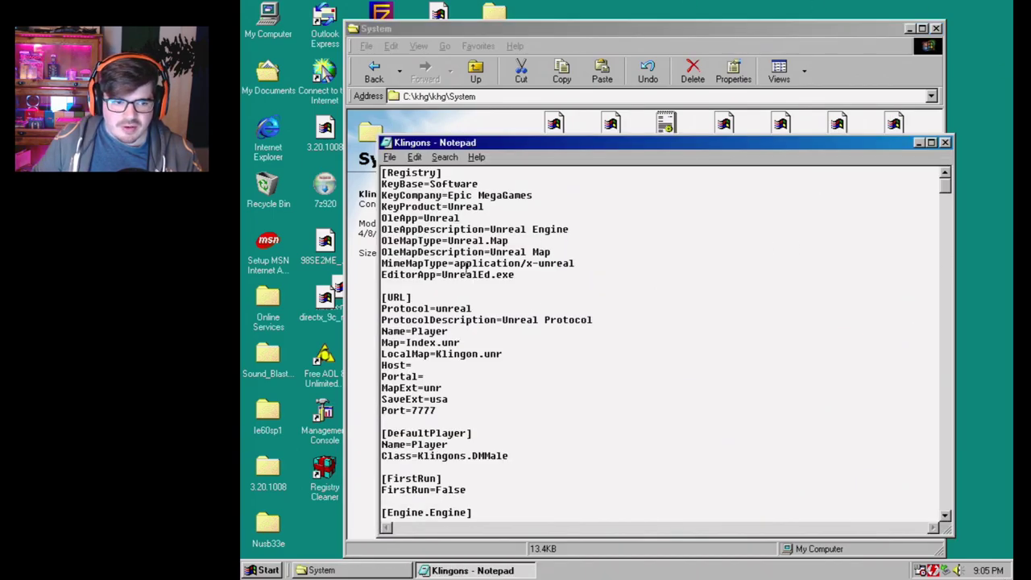
{"action": "scroll", "coordinate": [472, 332], "scroll_direction": "down", "scroll_amount": 1}
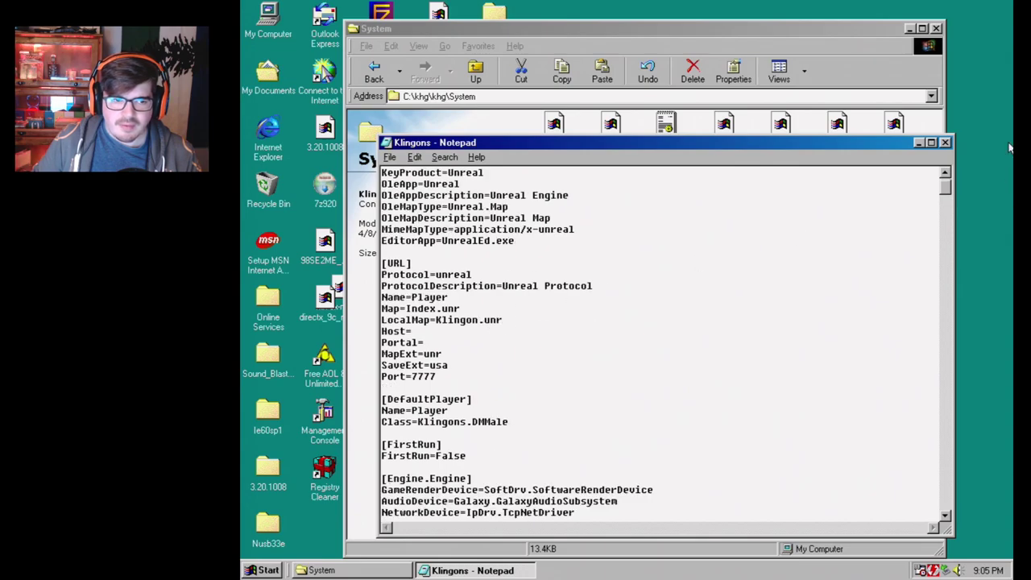
{"action": "left_click", "coordinate": [946, 142]}
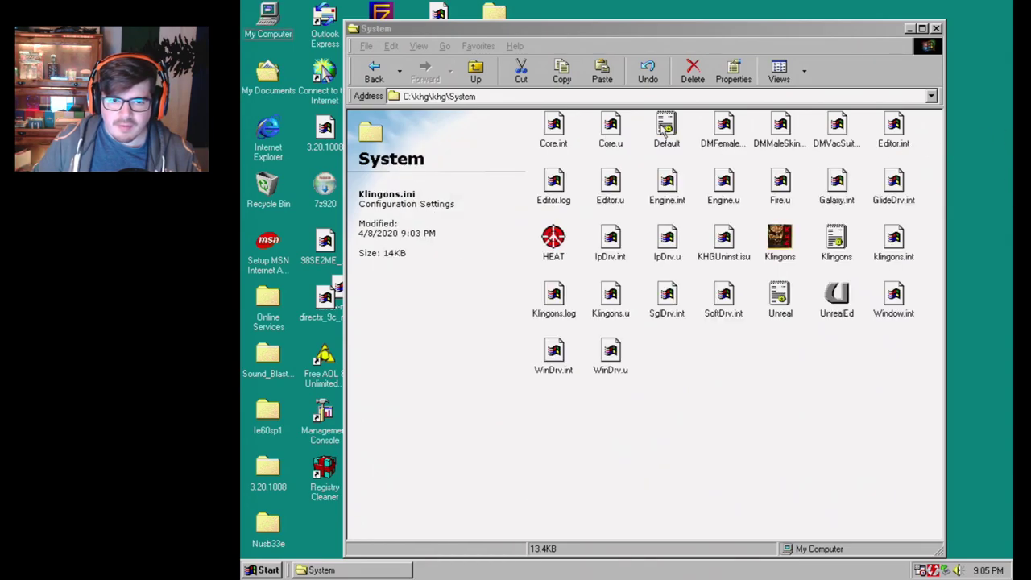
{"action": "left_click", "coordinate": [665, 127]}
{"action": "double_click", "coordinate": [836, 237]}
{"action": "scroll", "coordinate": [396, 242], "scroll_direction": "down", "scroll_amount": 5}
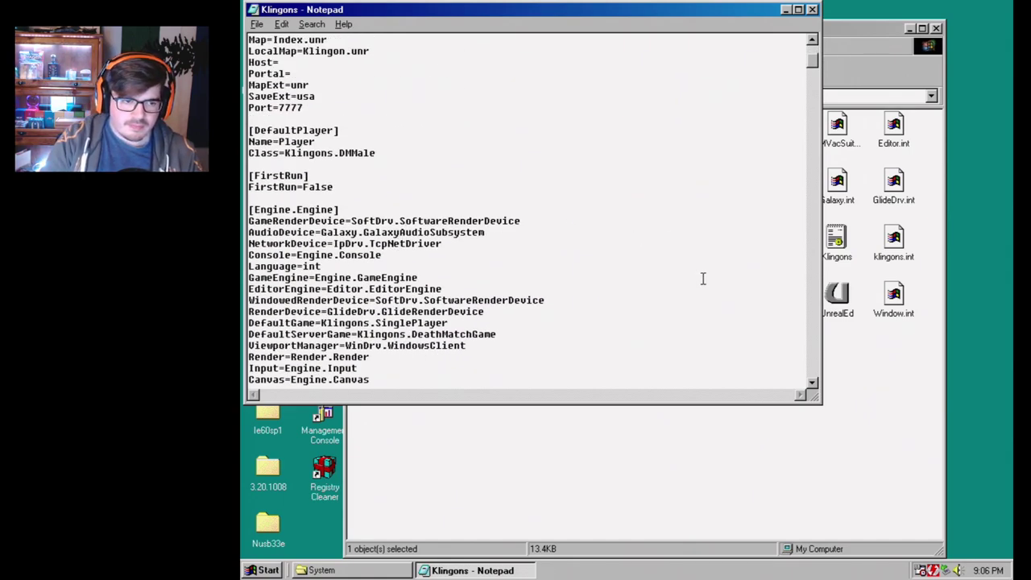
- Replace SoftDrv.Software in the GameRenderDevice entry of the Engine.Engine section with D3DDrv.D, keeping the RenderDevice ending
{"action": "key", "text": "Left"}
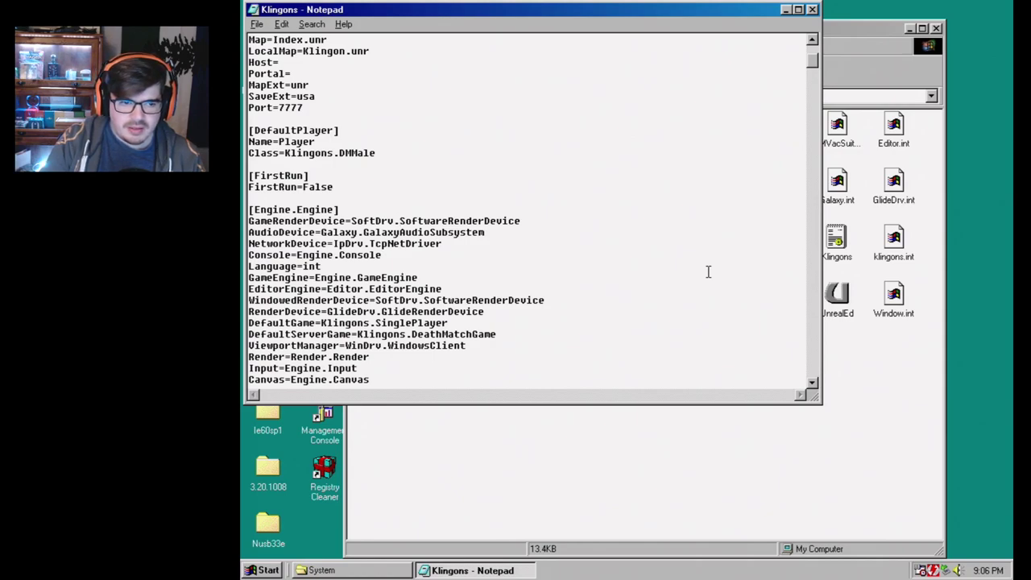
{"action": "key", "text": "Right"}
{"action": "key", "text": "Right"}
{"action": "key", "text": "Right"}
{"action": "key", "text": "Right"}
{"action": "key", "text": "Right"}
{"action": "key", "text": "Right"}
{"action": "key", "text": "Right"}
{"action": "key", "text": "Right"}
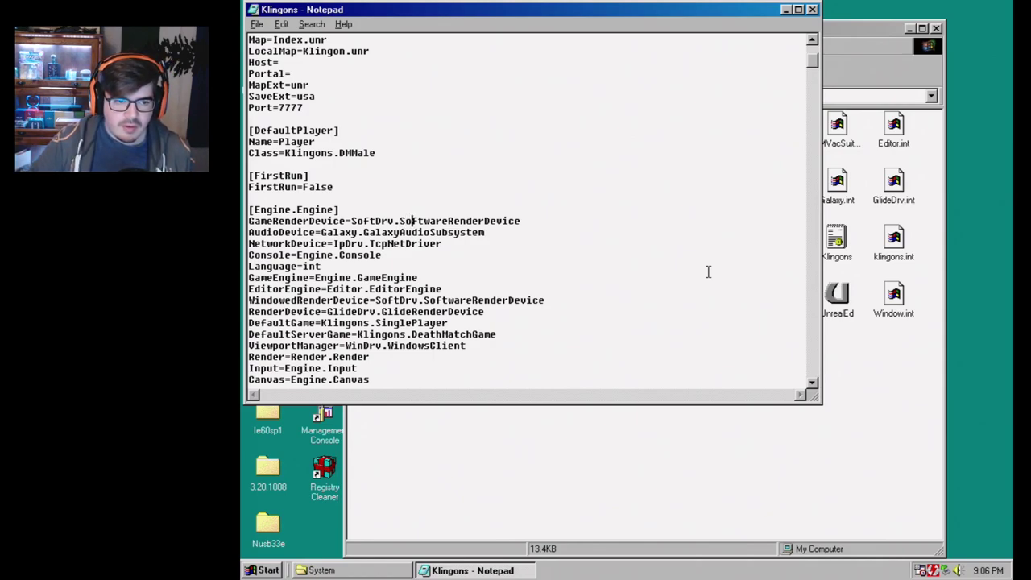
{"action": "key", "text": "shift+Up"}
{"action": "key", "text": "shift+Right"}
{"action": "key", "text": "shift+Right"}
{"action": "key", "text": "shift+Right"}
{"action": "key", "text": "shift+Right"}
{"action": "key", "text": "shift+Right"}
{"action": "key", "text": "shift+Right"}
{"action": "key", "text": "shift+Right"}
{"action": "key", "text": "shift+Right"}
{"action": "key", "text": "shift+Right"}
{"action": "key", "text": "shift+Right"}
{"action": "key", "text": "shift+Right"}
{"action": "key", "text": "shift+Right"}
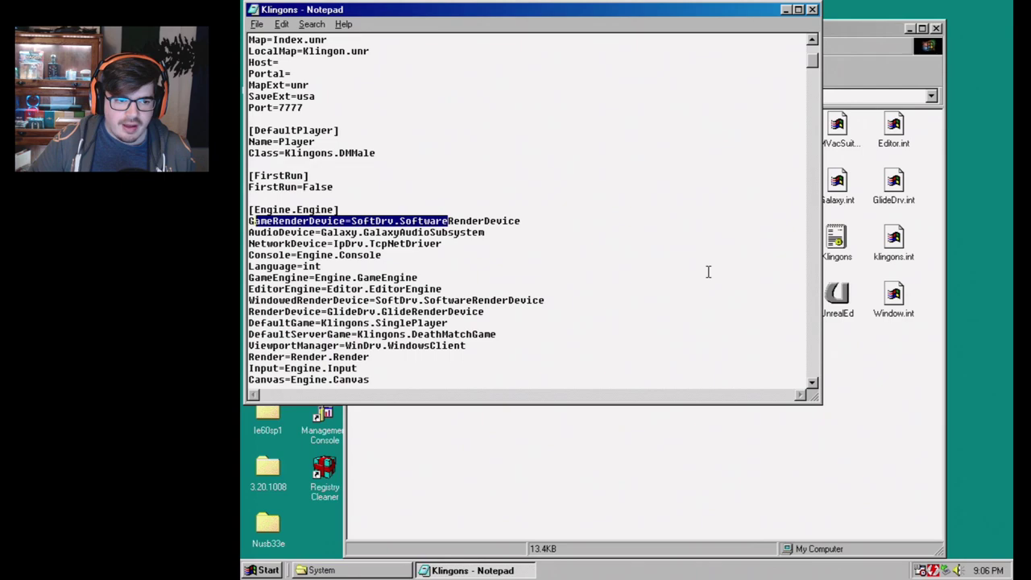
{"action": "key", "text": "shift+Right"}
{"action": "key", "text": "shift+Right"}
{"action": "key", "text": "shift+Right"}
{"action": "key", "text": "shift+Right"}
{"action": "key", "text": "shift+Right"}
{"action": "key", "text": "shift+Right"}
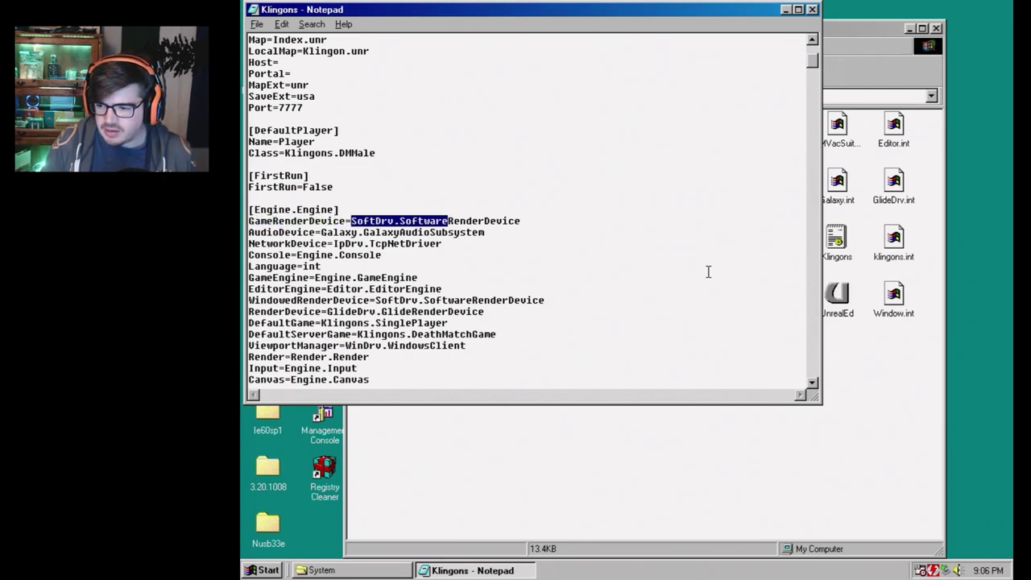
{"action": "type", "text": "D"}
{"action": "type", "text": "DDrv.D"}
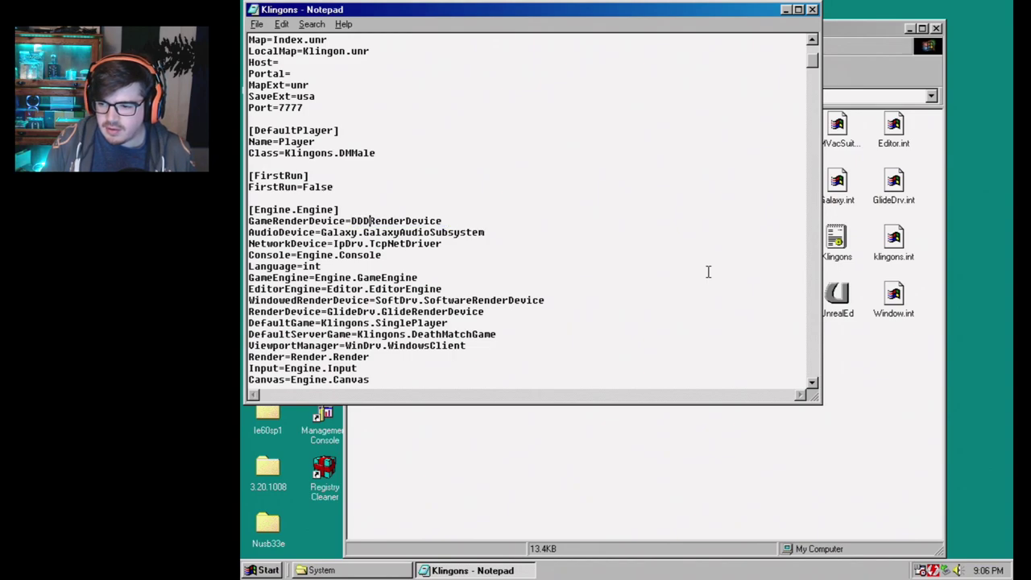
{"action": "type", "text": "3D"}
{"action": "key", "text": "BackSpace"}
{"action": "key", "text": "BackSpace"}
{"action": "key", "text": "BackSpace"}
{"action": "key", "text": "BackSpace"}
{"action": "key", "text": "BackSpace"}
{"action": "key", "text": "BackSpace"}
{"action": "key", "text": "BackSpace"}
{"action": "key", "text": "BackSpace"}
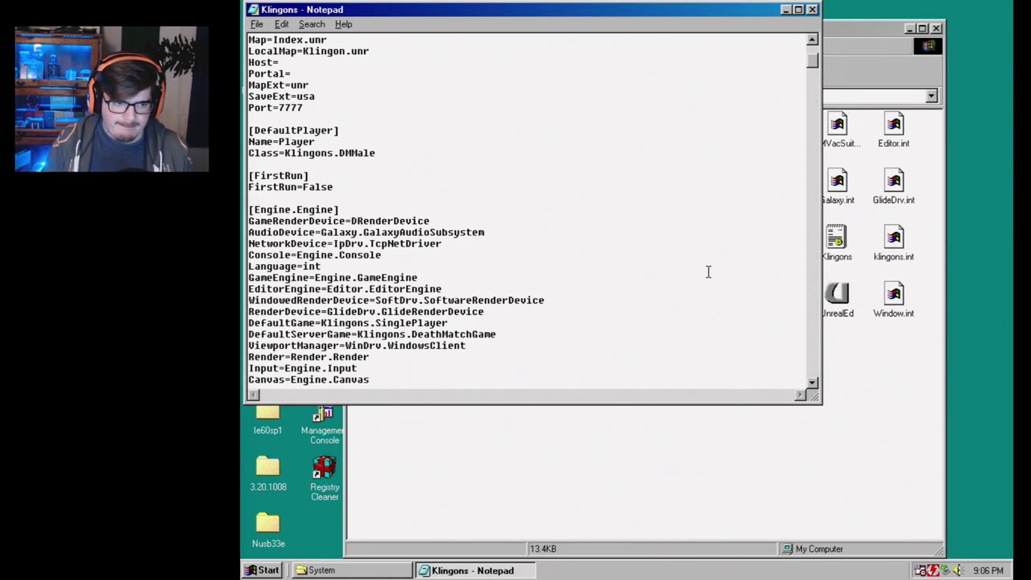
{"action": "type", "text": "3D"}
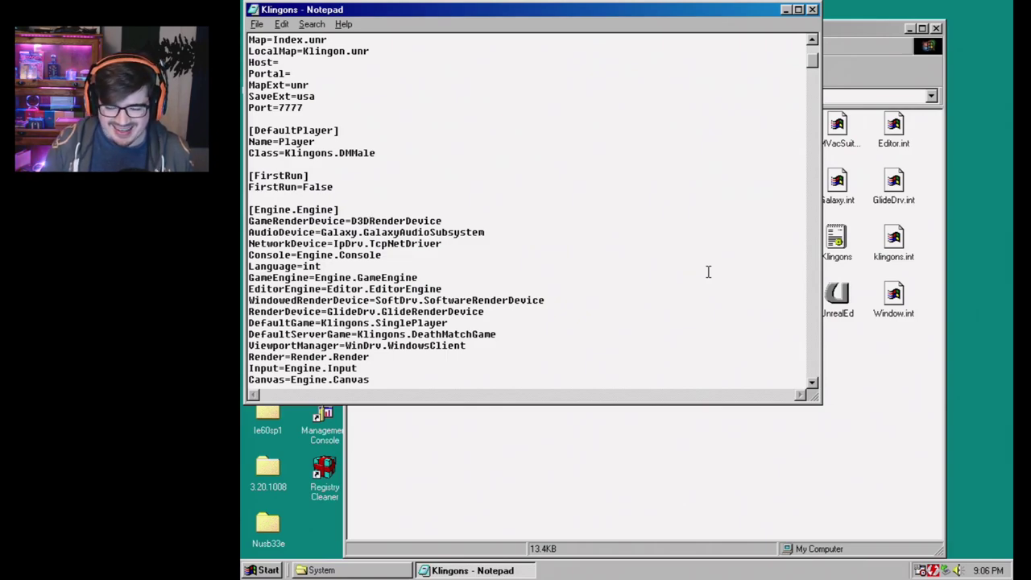
{"action": "type", "text": "Drv"}
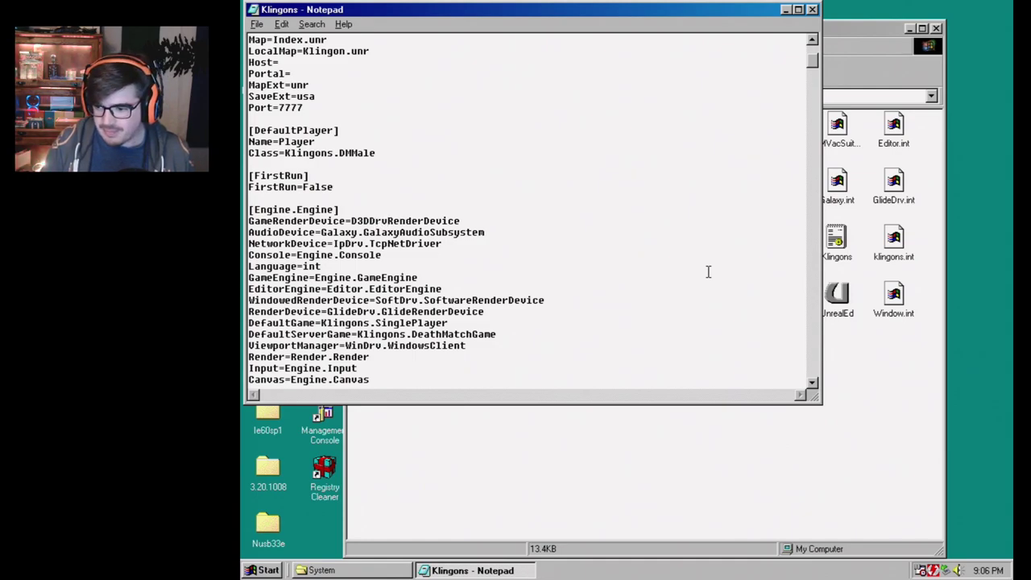
{"action": "type", "text": ".D"}
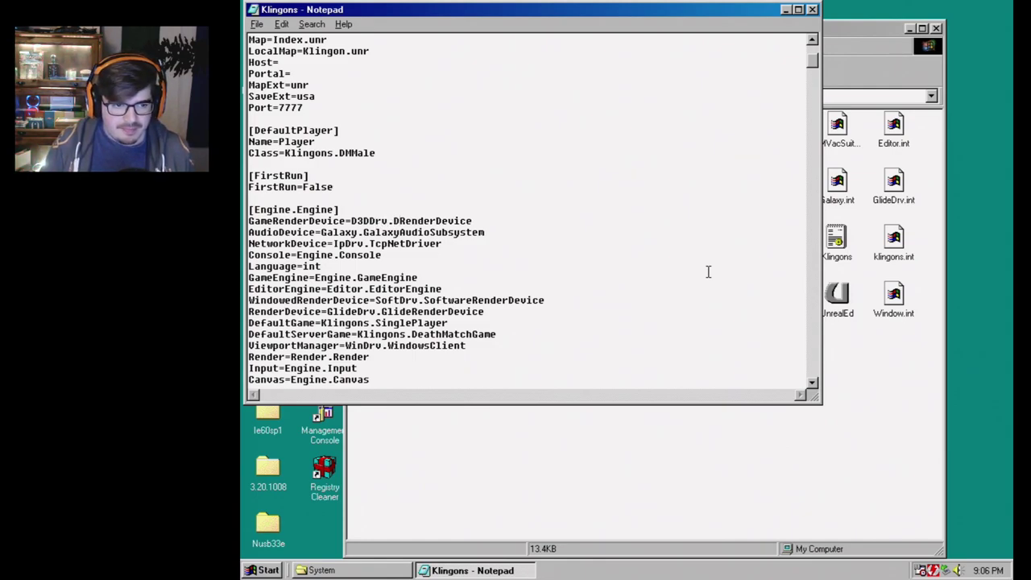
{"action": "type", "text": "5656=56"}
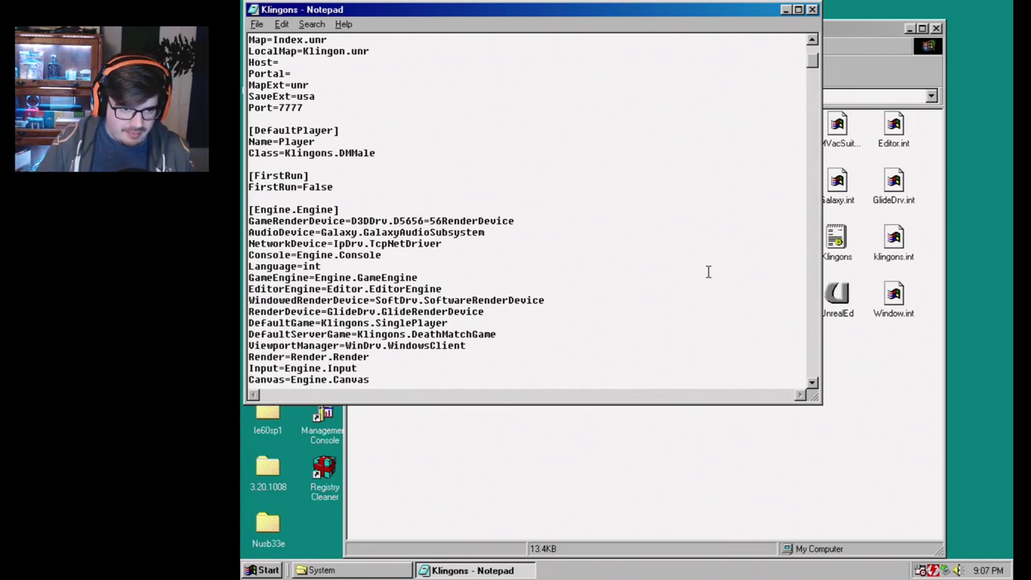
{"action": "type", "text": "555"}
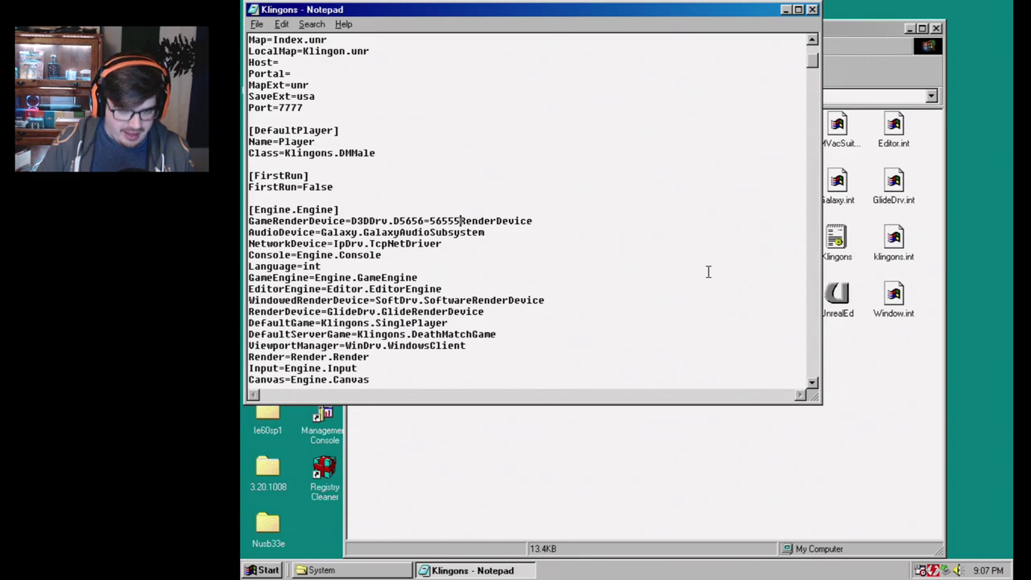
{"action": "type", "text": "%%%%"}
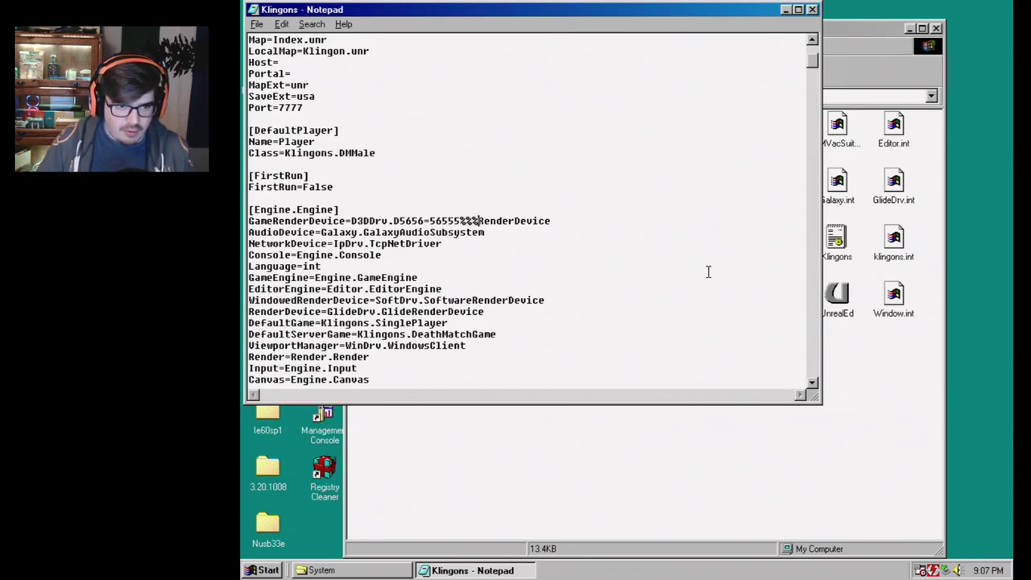
{"action": "key", "text": "BackSpace"}
{"action": "key", "text": "BackSpace"}
{"action": "key", "text": "BackSpace"}
{"action": "key", "text": "BackSpace"}
{"action": "key", "text": "BackSpace"}
{"action": "key", "text": "BackSpace"}
{"action": "key", "text": "BackSpace"}
{"action": "key", "text": "BackSpace"}
{"action": "key", "text": "BackSpace"}
{"action": "key", "text": "BackSpace"}
{"action": "key", "text": "BackSpace"}
{"action": "key", "text": "BackSpace"}
{"action": "key", "text": "BackSpace"}
{"action": "key", "text": "BackSpace"}
- Complete the GameRenderDevice value as D3DDrv.D3DRenderDevice and save the configuration file
{"action": "type", "text": "3D"}
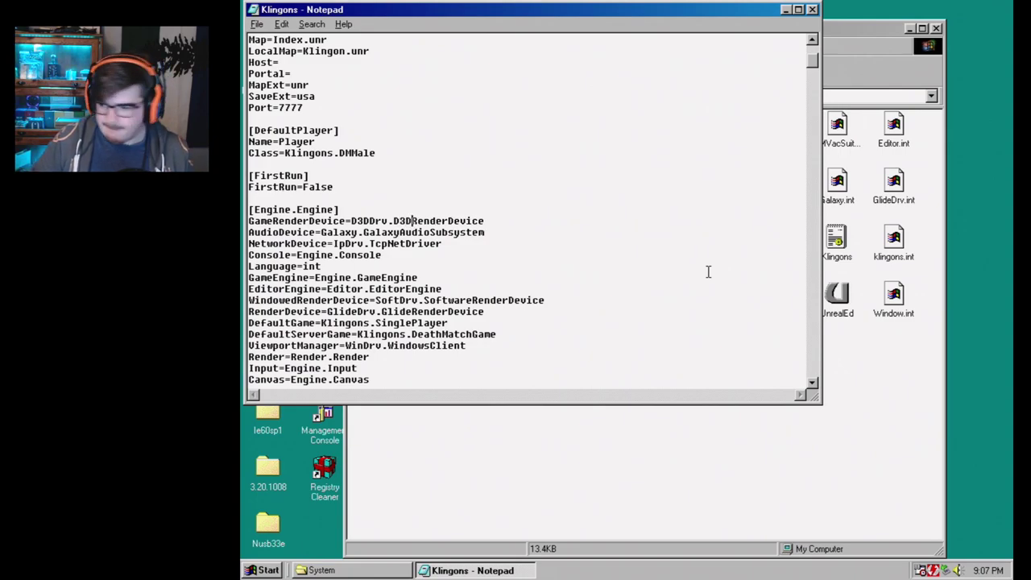
{"action": "key", "text": "ctrl+s"}
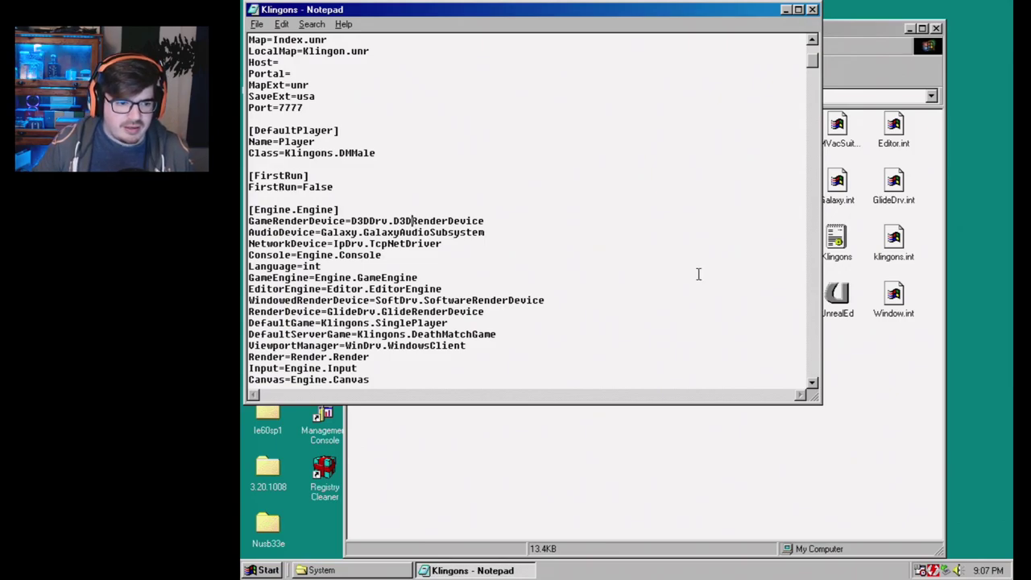
- Look through the rest of the Klingons configuration file, from Core.System past the input, audio and render device sections, for Direct3D settings
{"action": "scroll", "coordinate": [662, 186], "scroll_direction": "down", "scroll_amount": 13}
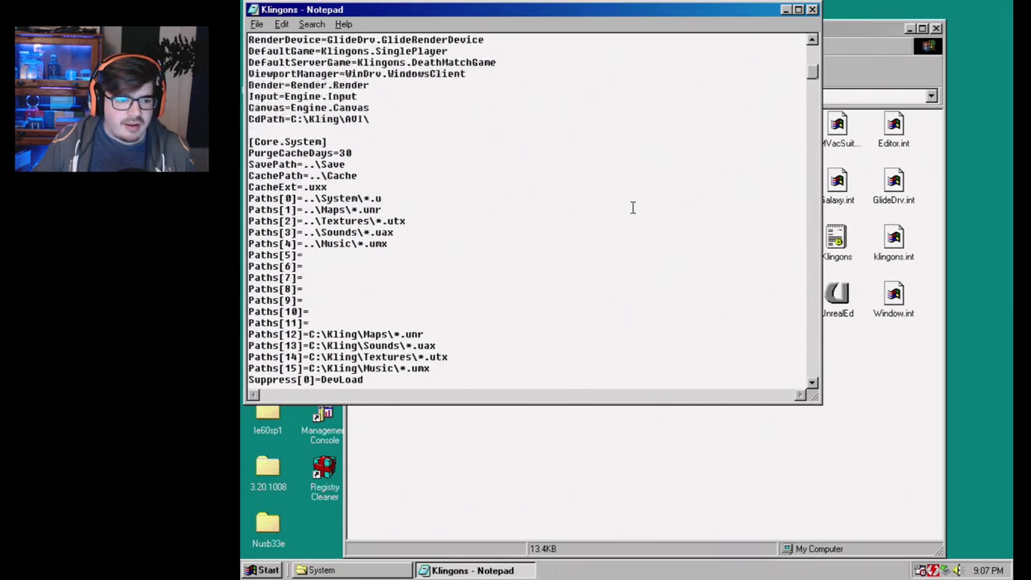
{"action": "scroll", "coordinate": [615, 199], "scroll_direction": "down", "scroll_amount": 20}
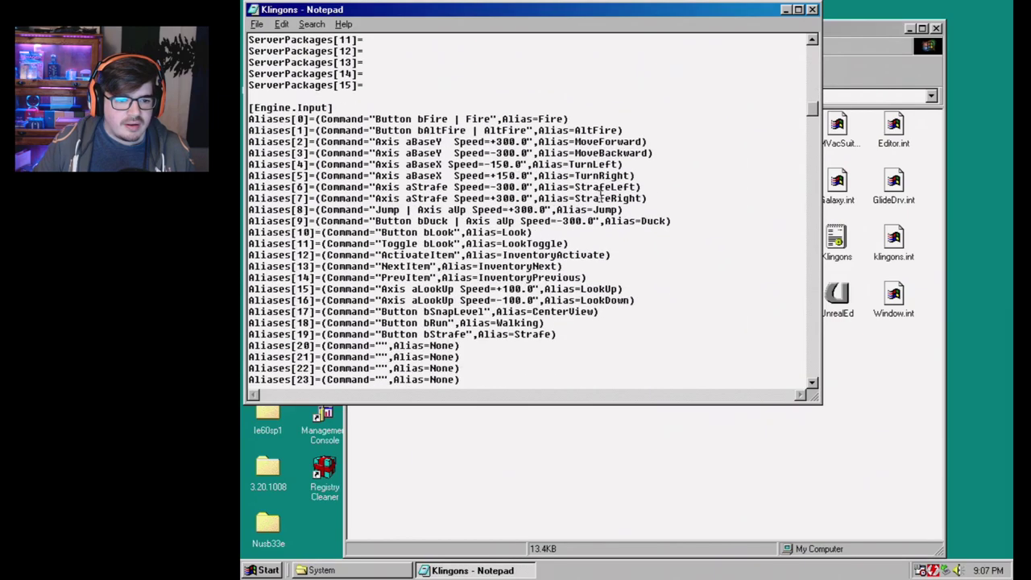
{"action": "scroll", "coordinate": [600, 194], "scroll_direction": "down", "scroll_amount": 20}
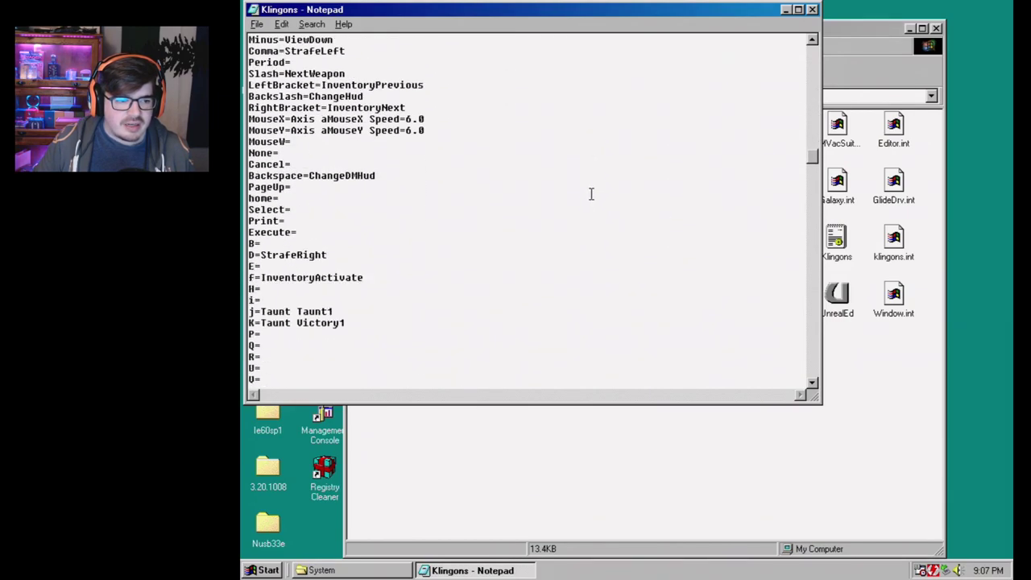
{"action": "scroll", "coordinate": [585, 198], "scroll_direction": "down", "scroll_amount": 20}
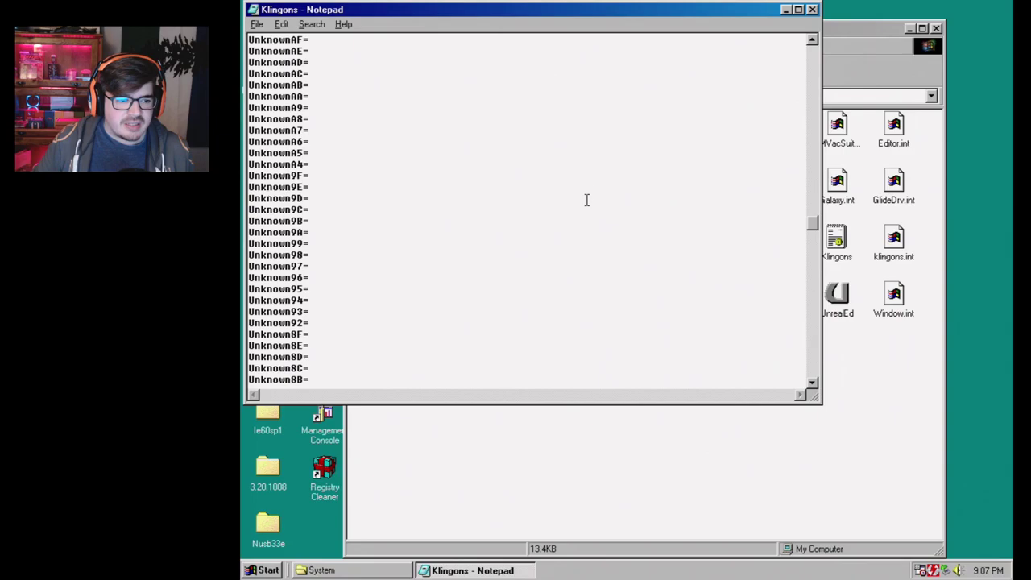
{"action": "scroll", "coordinate": [581, 199], "scroll_direction": "down", "scroll_amount": 14}
{"action": "scroll", "coordinate": [579, 193], "scroll_direction": "up", "scroll_amount": 1}
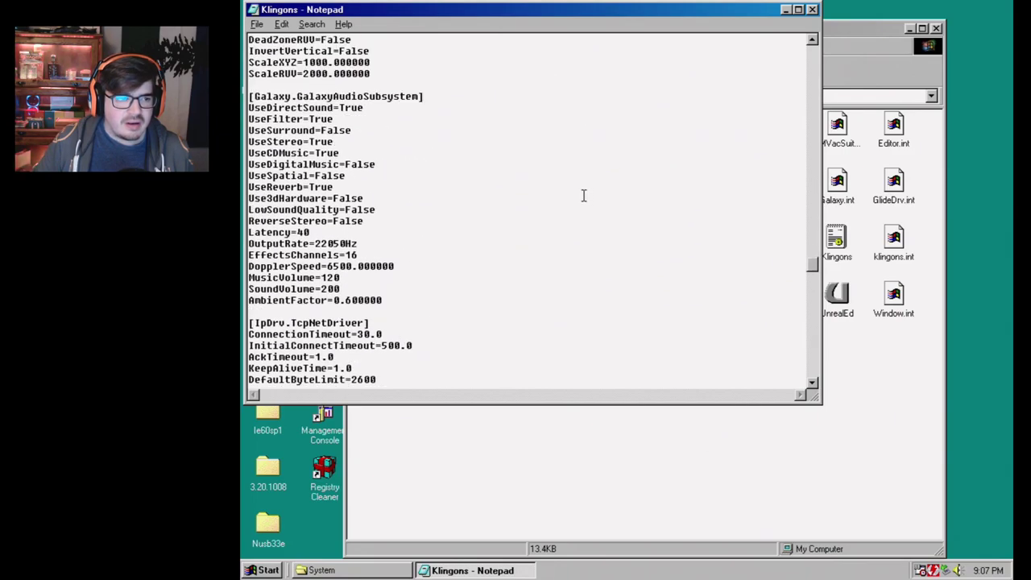
{"action": "scroll", "coordinate": [579, 191], "scroll_direction": "down", "scroll_amount": 20}
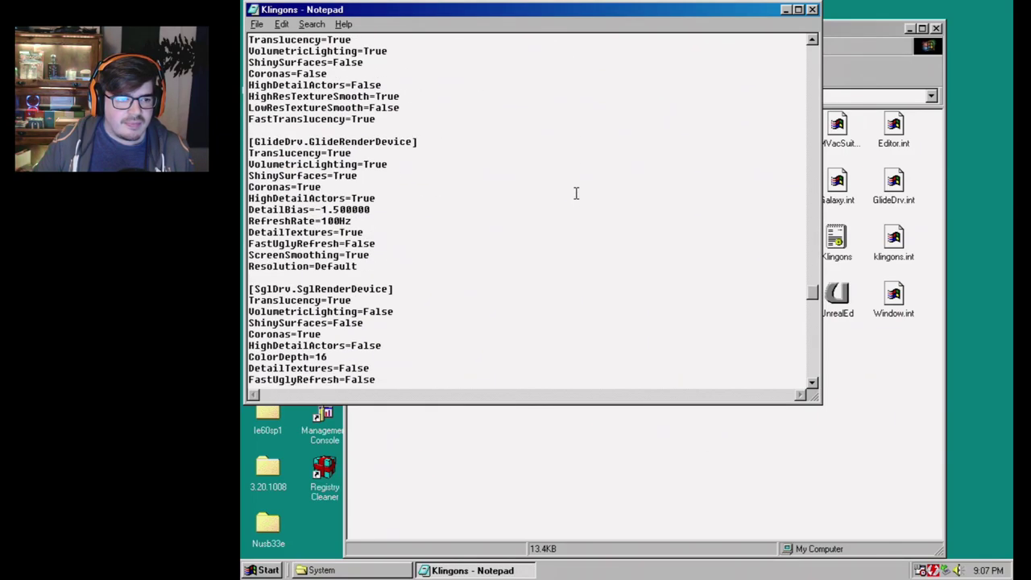
{"action": "scroll", "coordinate": [572, 193], "scroll_direction": "up", "scroll_amount": 2}
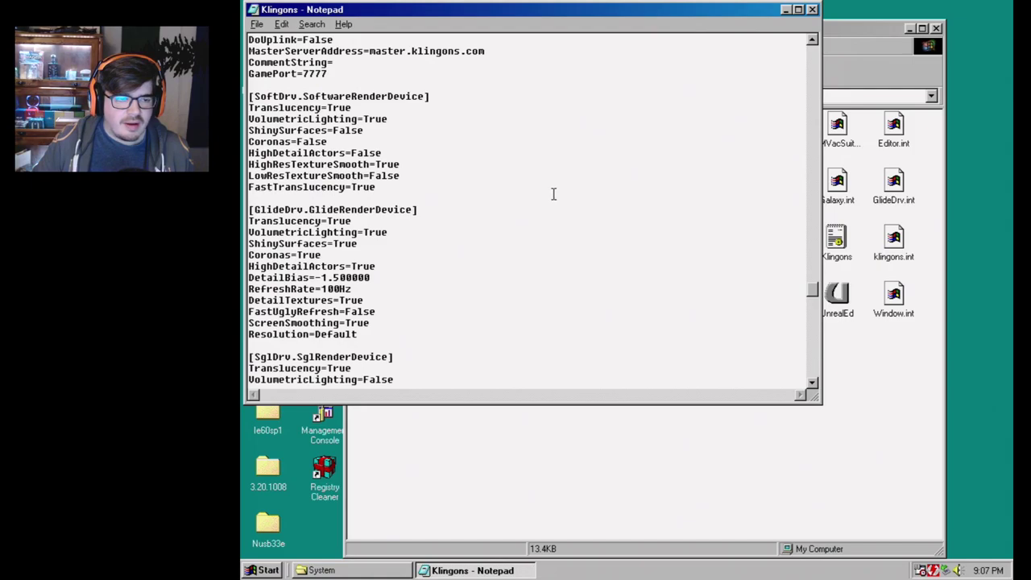
{"action": "scroll", "coordinate": [555, 195], "scroll_direction": "down", "scroll_amount": 6}
{"action": "scroll", "coordinate": [546, 190], "scroll_direction": "down", "scroll_amount": 20}
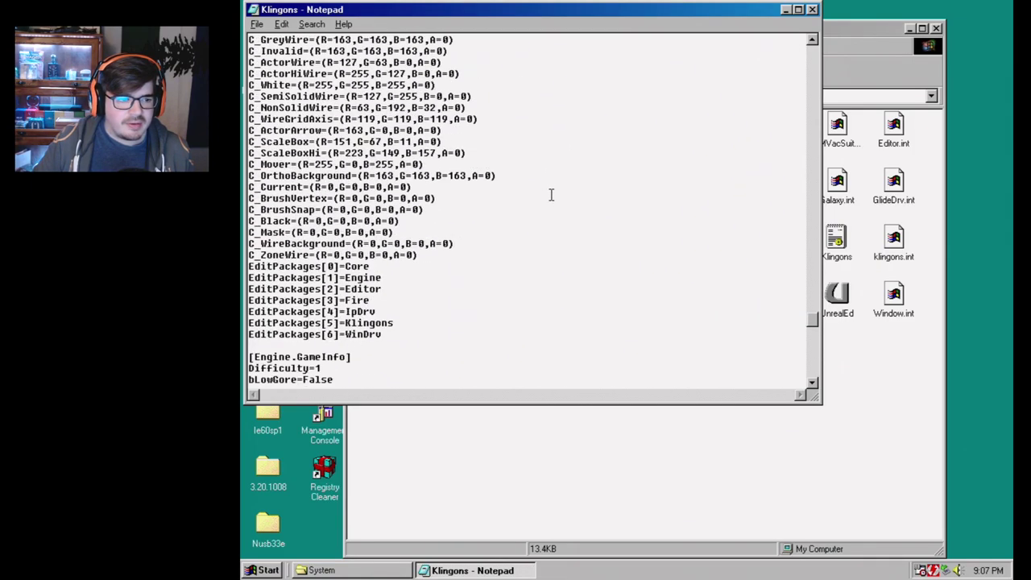
{"action": "scroll", "coordinate": [551, 186], "scroll_direction": "down", "scroll_amount": 9}
- Recheck the display, audio, network and SoftDrv, GlideDrv and SglDrv render device sections for Direct3D driver settings
{"action": "scroll", "coordinate": [548, 188], "scroll_direction": "up", "scroll_amount": 20}
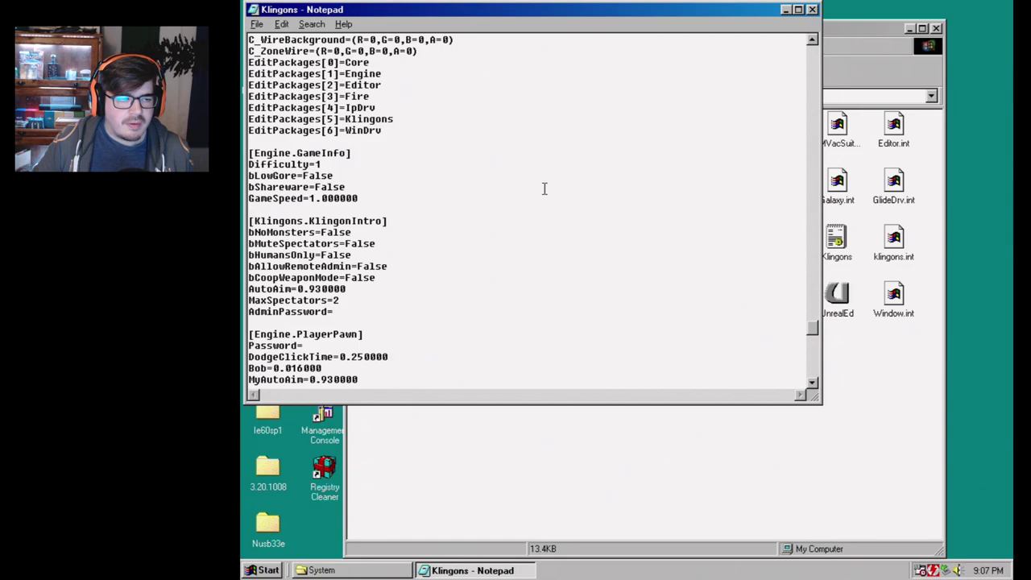
{"action": "scroll", "coordinate": [544, 193], "scroll_direction": "up", "scroll_amount": 6}
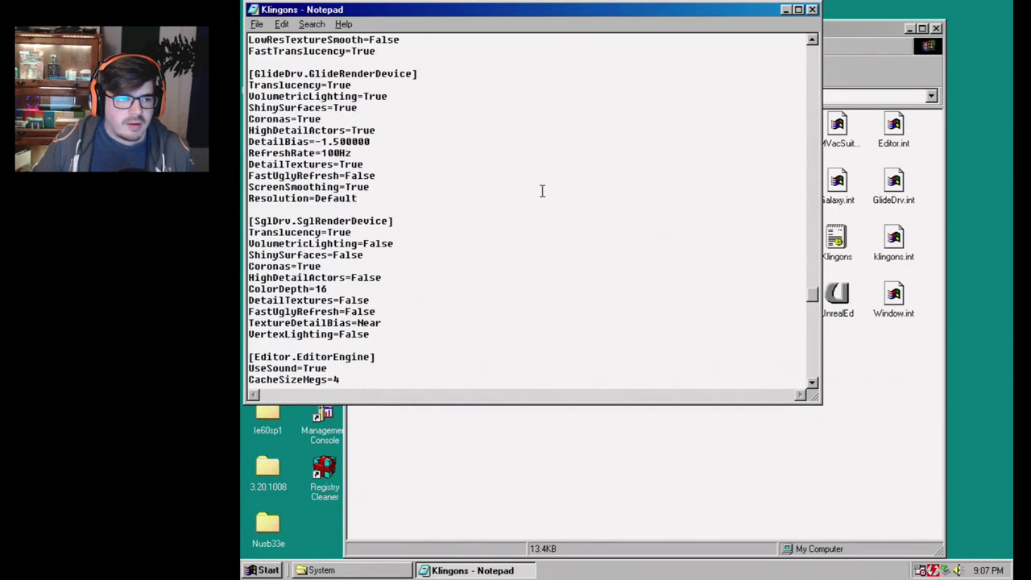
{"action": "scroll", "coordinate": [542, 191], "scroll_direction": "up", "scroll_amount": 1}
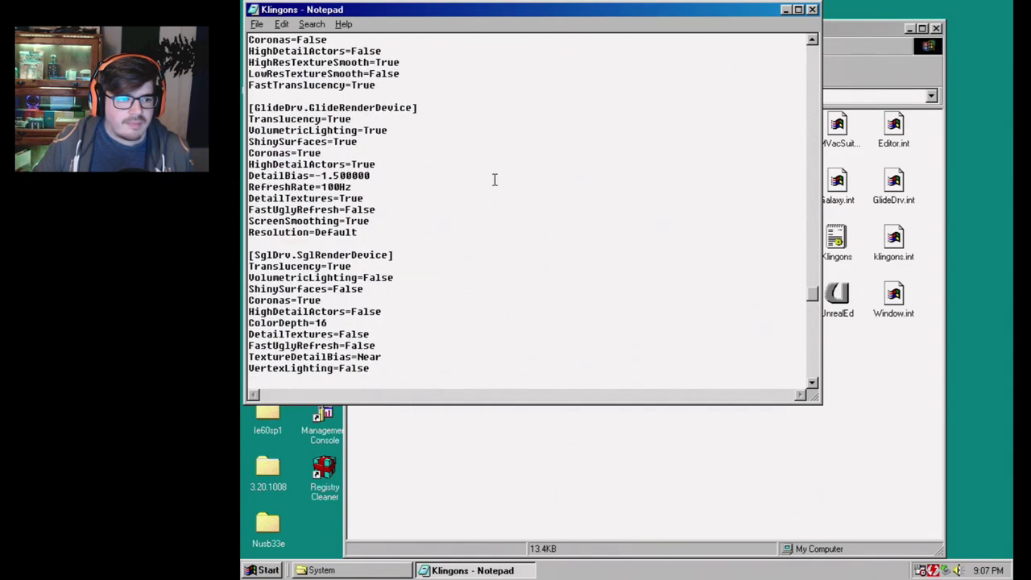
{"action": "scroll", "coordinate": [512, 205], "scroll_direction": "up", "scroll_amount": 4}
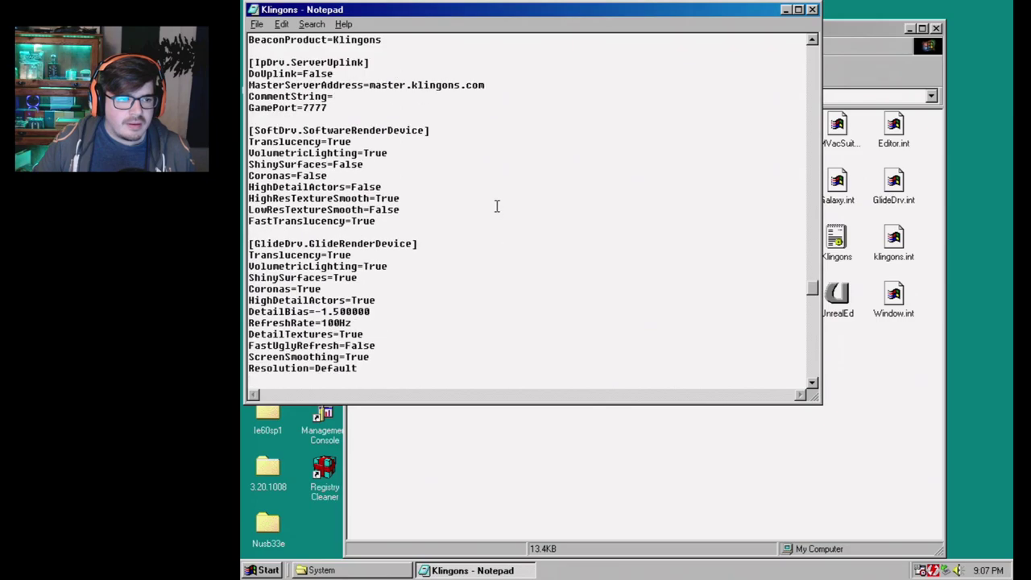
{"action": "scroll", "coordinate": [496, 205], "scroll_direction": "up", "scroll_amount": 9}
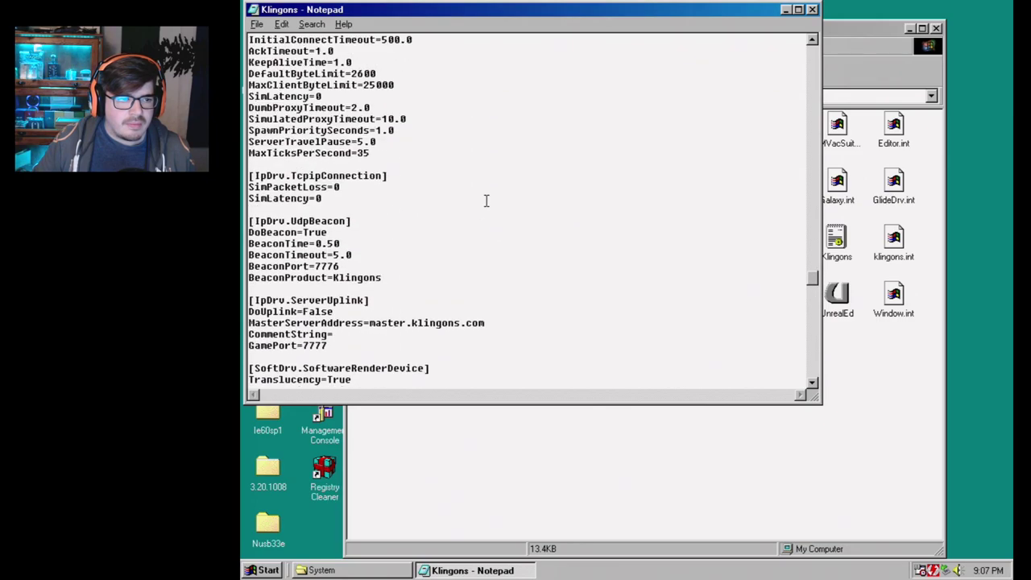
{"action": "scroll", "coordinate": [490, 198], "scroll_direction": "up", "scroll_amount": 10}
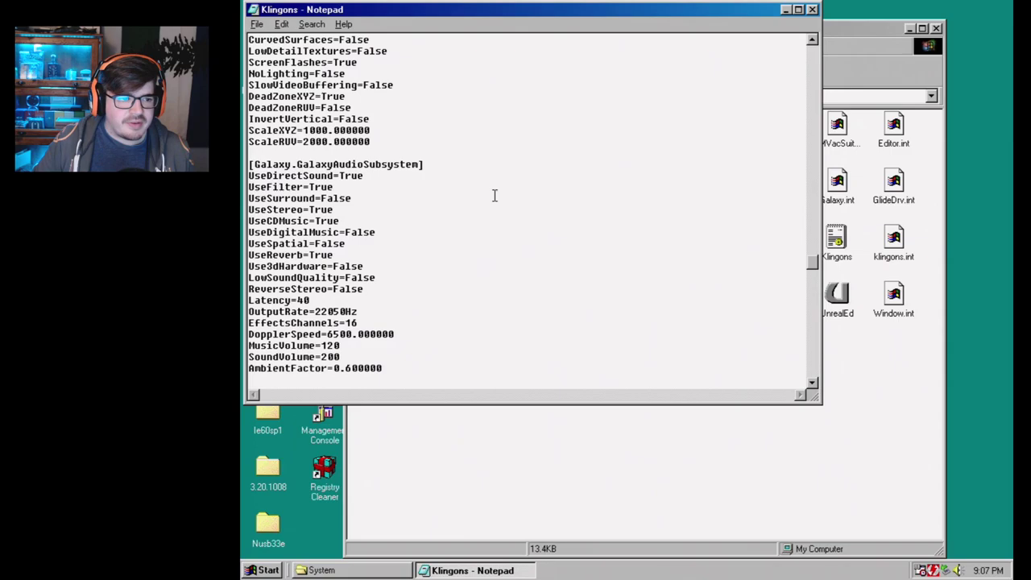
{"action": "scroll", "coordinate": [494, 195], "scroll_direction": "up", "scroll_amount": 17}
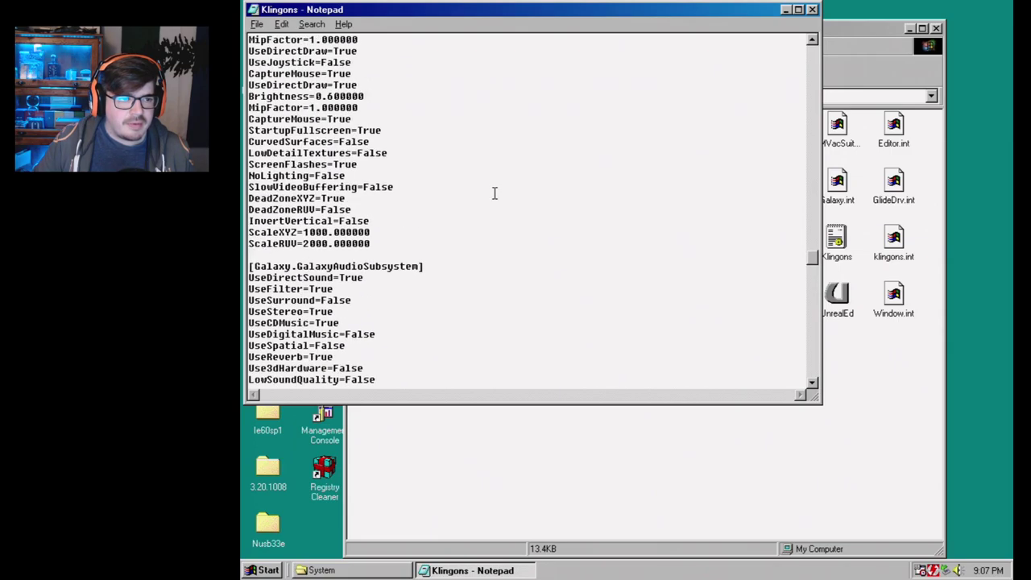
{"action": "scroll", "coordinate": [491, 196], "scroll_direction": "down", "scroll_amount": 17}
{"action": "scroll", "coordinate": [492, 201], "scroll_direction": "down", "scroll_amount": 20}
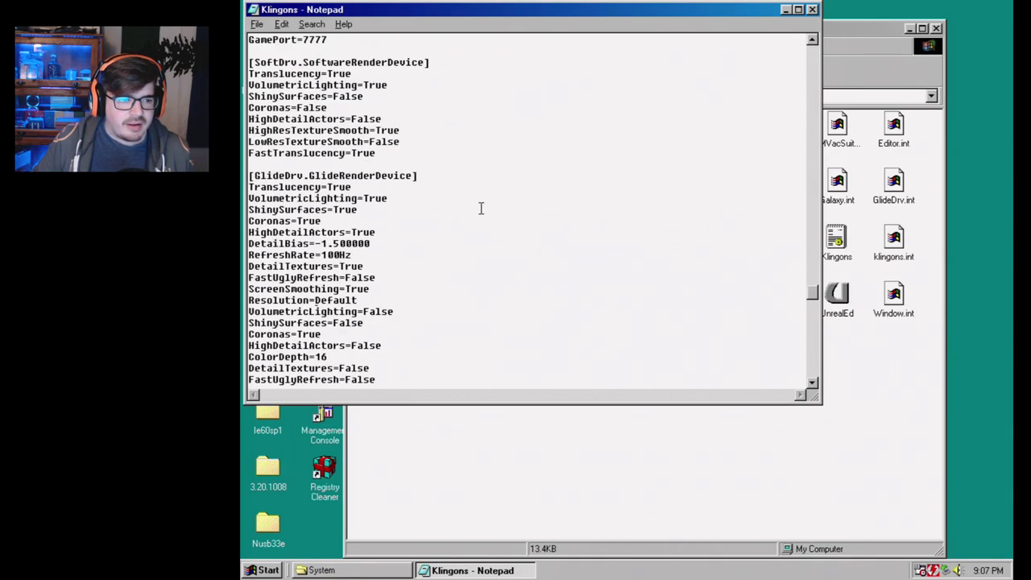
{"action": "scroll", "coordinate": [489, 207], "scroll_direction": "down", "scroll_amount": 8}
{"action": "scroll", "coordinate": [491, 207], "scroll_direction": "up", "scroll_amount": 15}
{"action": "scroll", "coordinate": [596, 233], "scroll_direction": "up", "scroll_amount": 8}
{"action": "scroll", "coordinate": [571, 218], "scroll_direction": "down", "scroll_amount": 13}
{"action": "scroll", "coordinate": [533, 198], "scroll_direction": "up", "scroll_amount": 20}
{"action": "scroll", "coordinate": [483, 179], "scroll_direction": "up", "scroll_amount": 20}
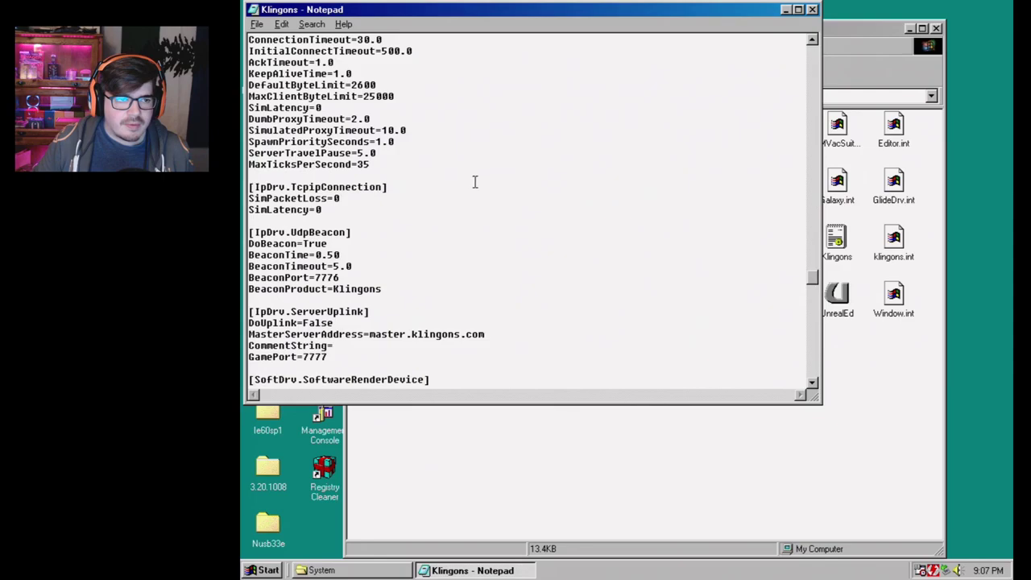
{"action": "scroll", "coordinate": [434, 202], "scroll_direction": "up", "scroll_amount": 3}
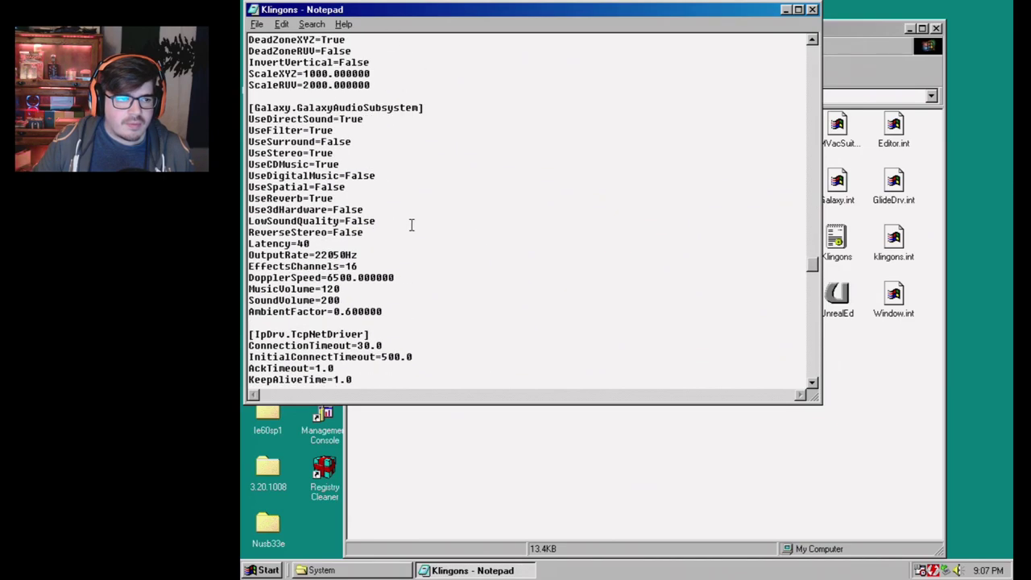
{"action": "scroll", "coordinate": [415, 224], "scroll_direction": "up", "scroll_amount": 20}
{"action": "scroll", "coordinate": [432, 214], "scroll_direction": "up", "scroll_amount": 20}
{"action": "scroll", "coordinate": [437, 204], "scroll_direction": "up", "scroll_amount": 6}
{"action": "scroll", "coordinate": [446, 217], "scroll_direction": "down", "scroll_amount": 20}
{"action": "scroll", "coordinate": [473, 222], "scroll_direction": "down", "scroll_amount": 20}
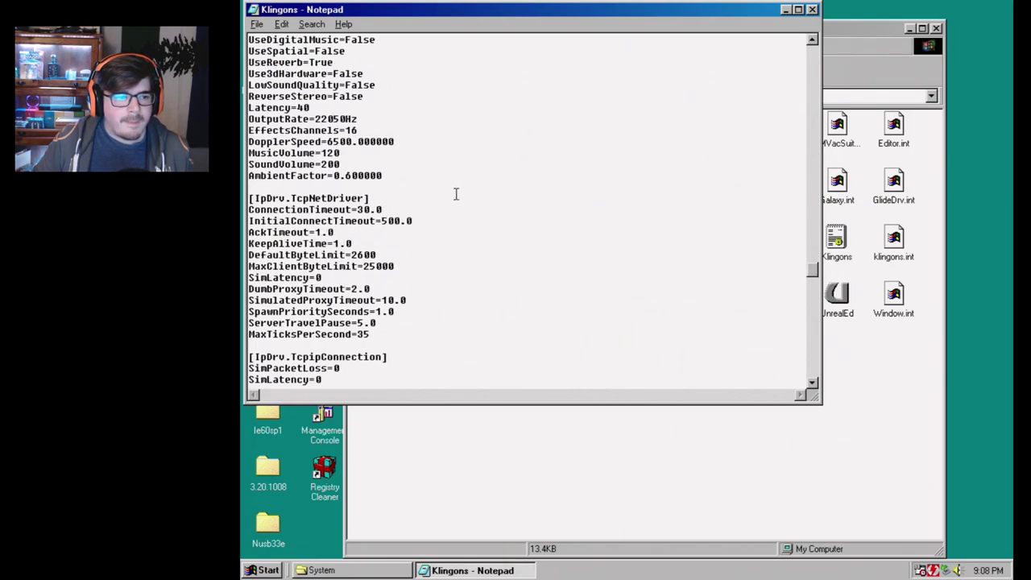
{"action": "scroll", "coordinate": [456, 195], "scroll_direction": "down", "scroll_amount": 9}
{"action": "scroll", "coordinate": [454, 200], "scroll_direction": "up", "scroll_amount": 2}
{"action": "scroll", "coordinate": [453, 197], "scroll_direction": "down", "scroll_amount": 2}
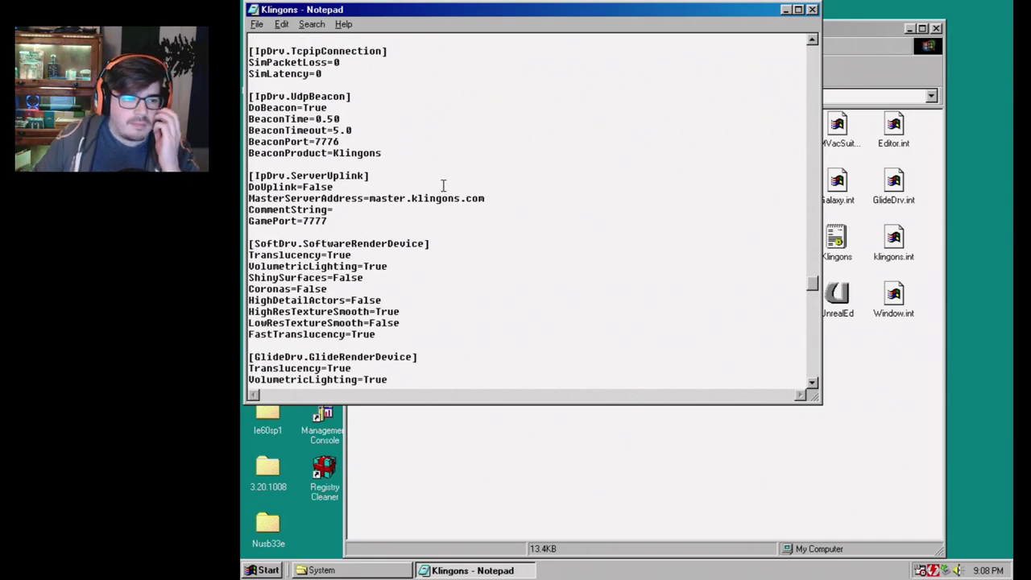
{"action": "scroll", "coordinate": [443, 189], "scroll_direction": "down", "scroll_amount": 6}
{"action": "scroll", "coordinate": [444, 192], "scroll_direction": "down", "scroll_amount": 6}
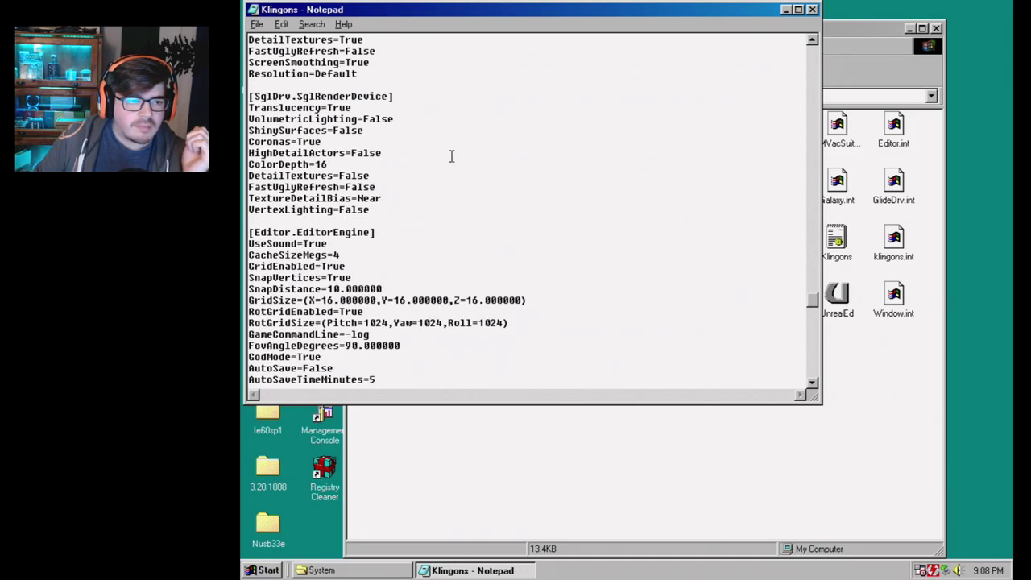
- Return to the System folder and launch the Klingons game to test the D3DDrv render device, dismissing the startup warning
{"action": "scroll", "coordinate": [502, 161], "scroll_direction": "up", "scroll_amount": 4}
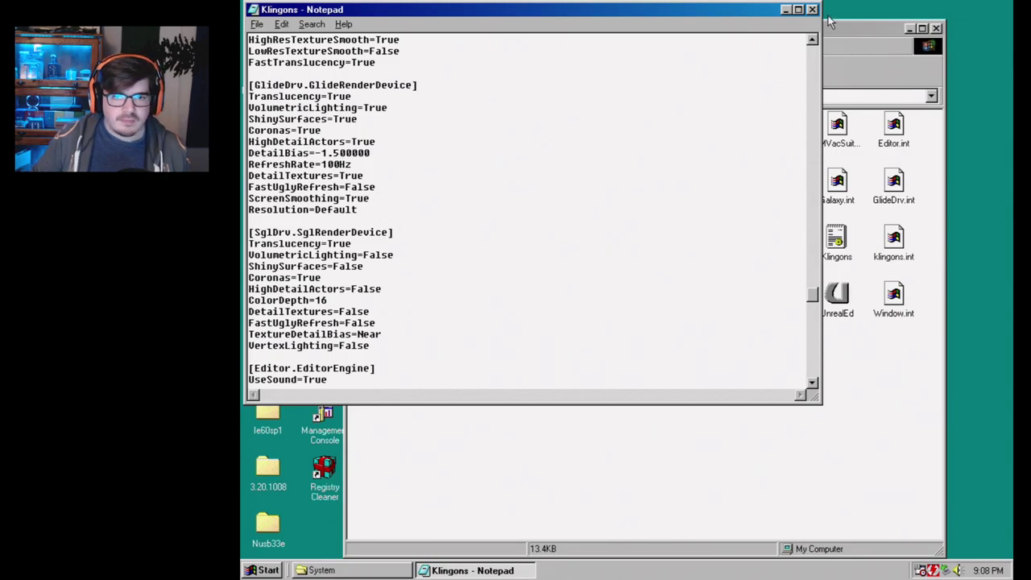
{"action": "left_click", "coordinate": [799, 10]}
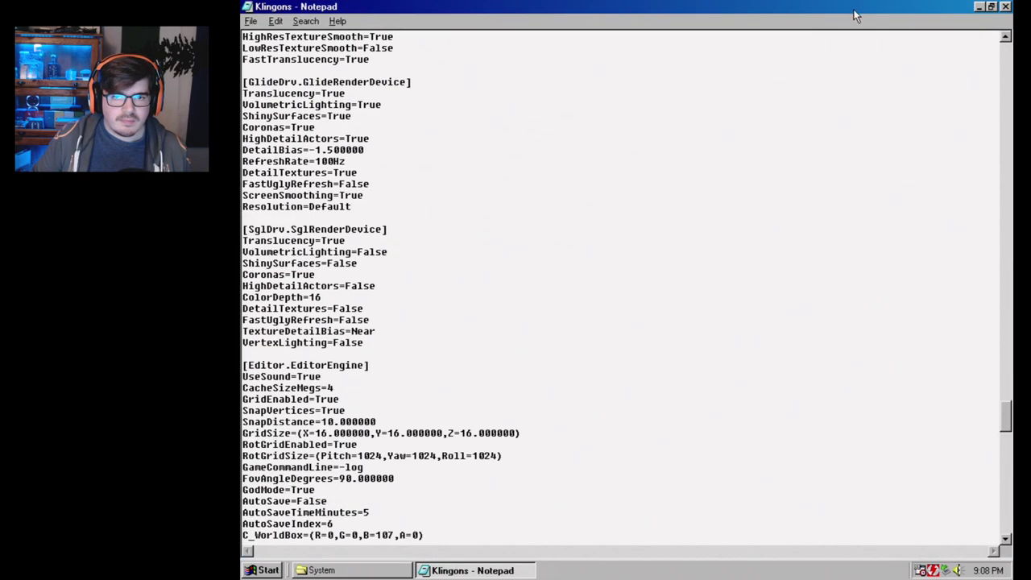
{"action": "left_click", "coordinate": [976, 8]}
{"action": "key", "text": "alt+Tab"}
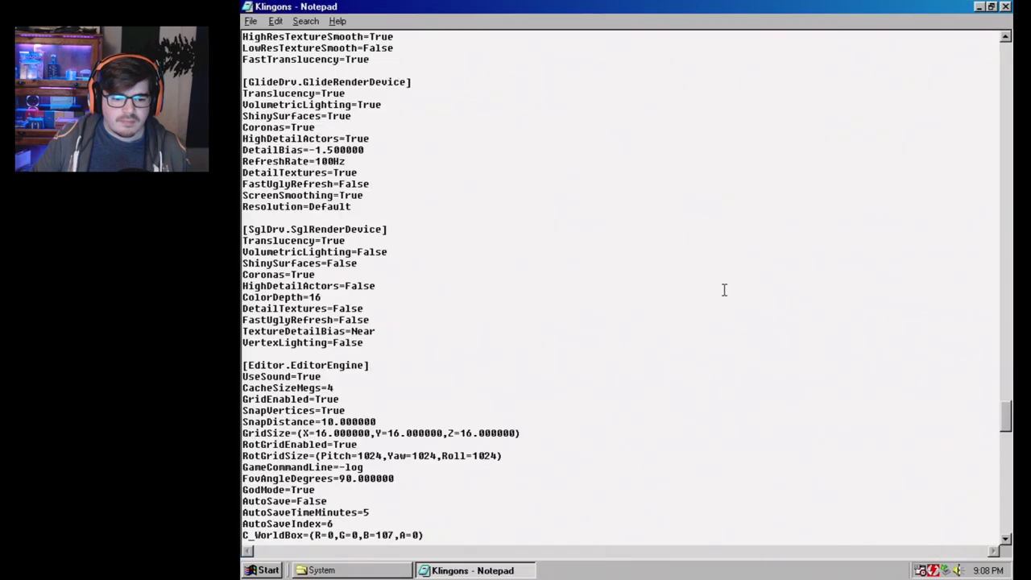
{"action": "key", "text": "alt+Tab"}
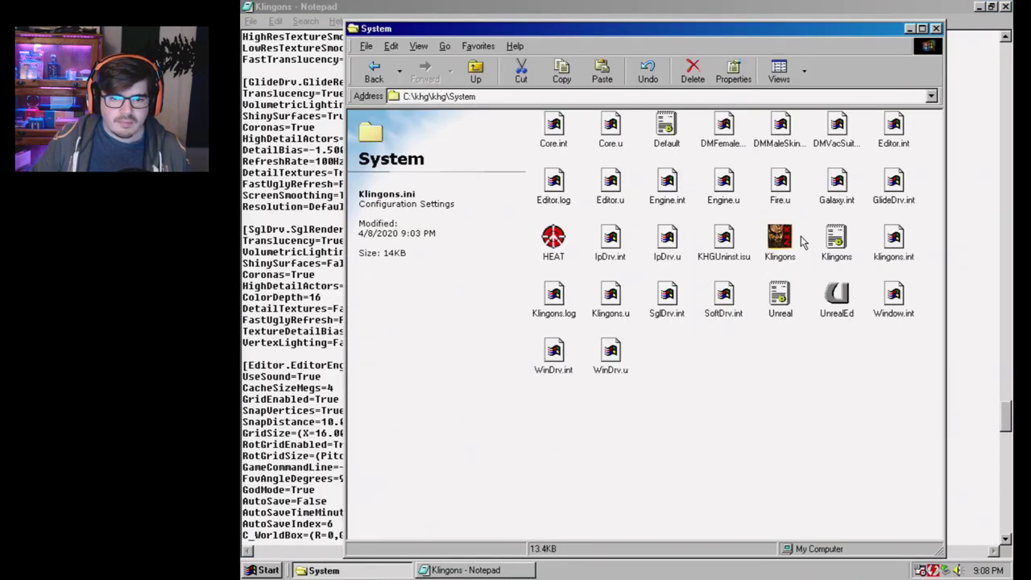
{"action": "double_click", "coordinate": [779, 238]}
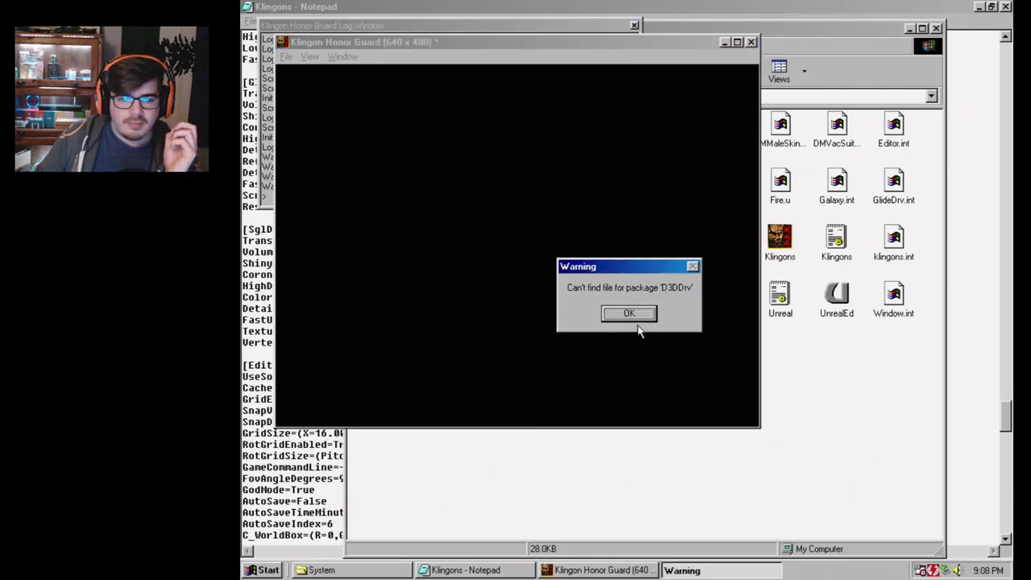
{"action": "left_click", "coordinate": [629, 313]}
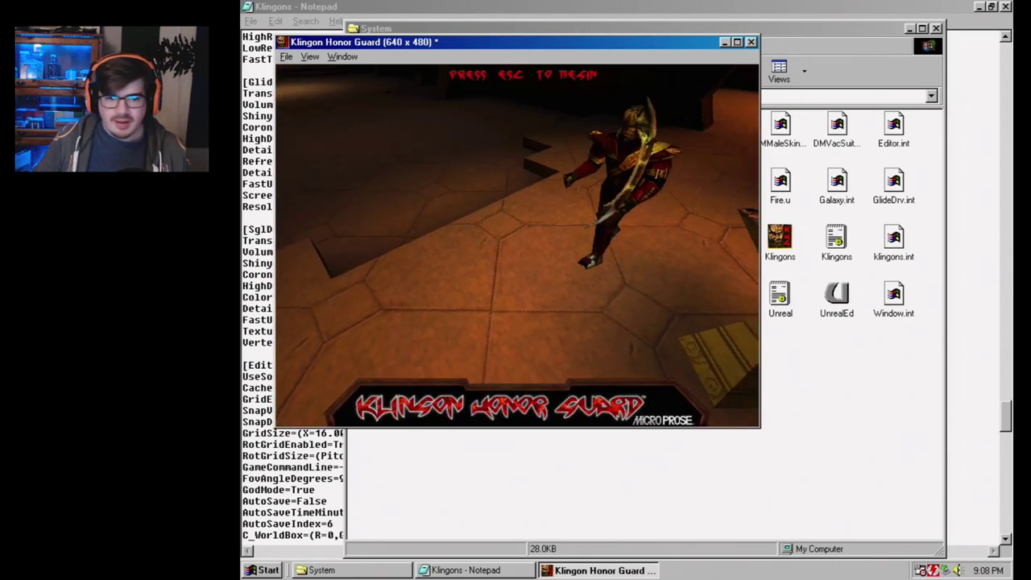
- Quit Klingon Honor Guard through its in-game menu and confirm the exit
{"action": "key", "text": "Escape"}
{"action": "key", "text": "Up"}
{"action": "key", "text": "Return"}
{"action": "key", "text": "Left"}
{"action": "key", "text": "Return"}
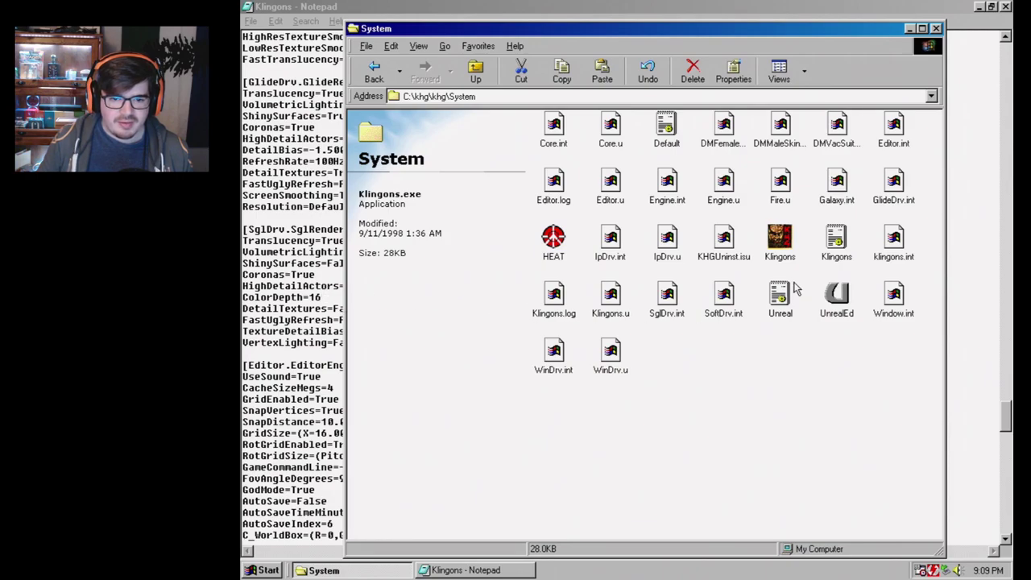
- Reopen the Klingons configuration file and set GameRenderDevice in the Engine.Engine section to SglDrv.SglRenderDevice
{"action": "double_click", "coordinate": [846, 242]}
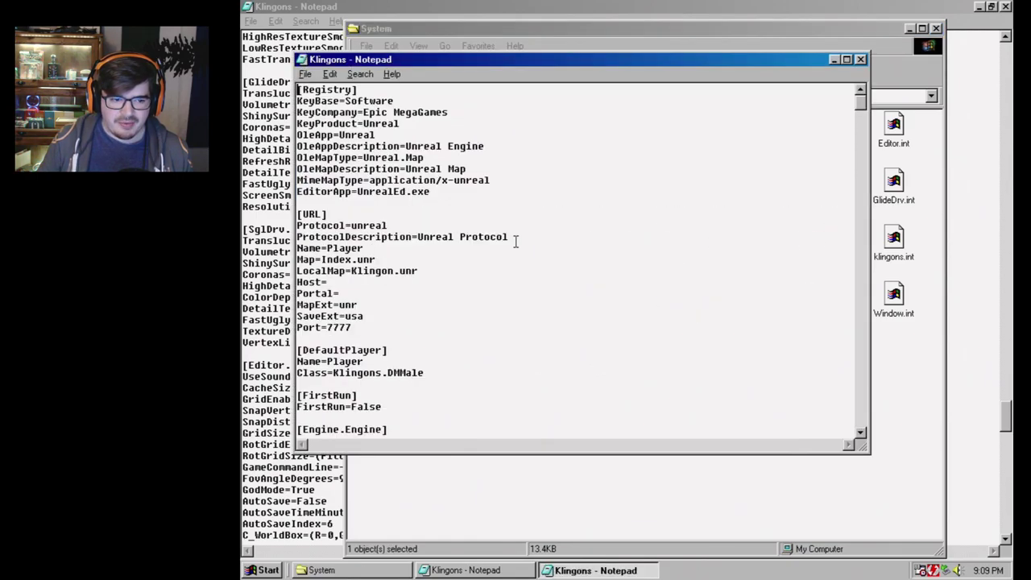
{"action": "scroll", "coordinate": [515, 250], "scroll_direction": "down", "scroll_amount": 15}
{"action": "scroll", "coordinate": [508, 254], "scroll_direction": "up", "scroll_amount": 10}
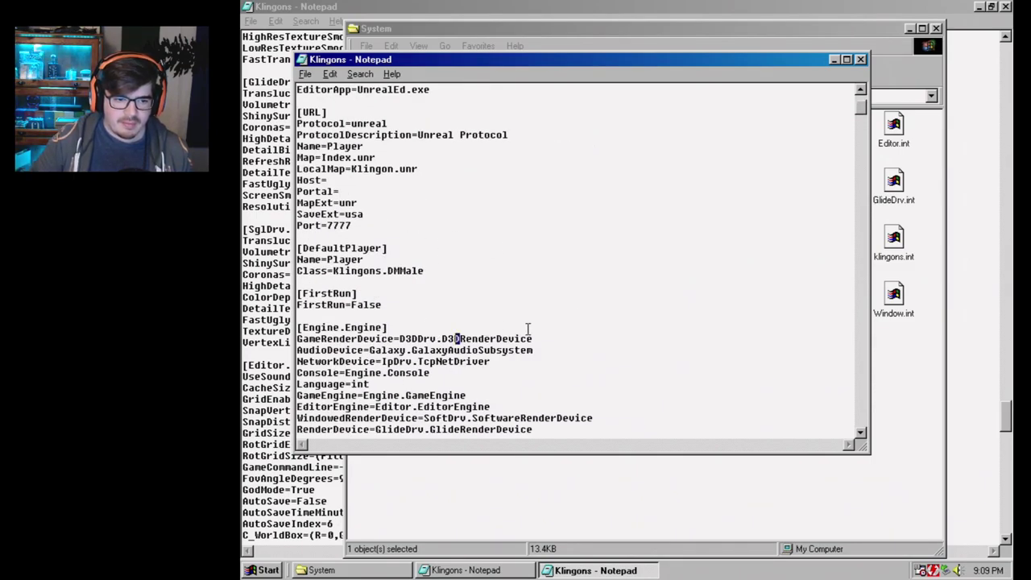
{"action": "key", "text": "alt+Tab"}
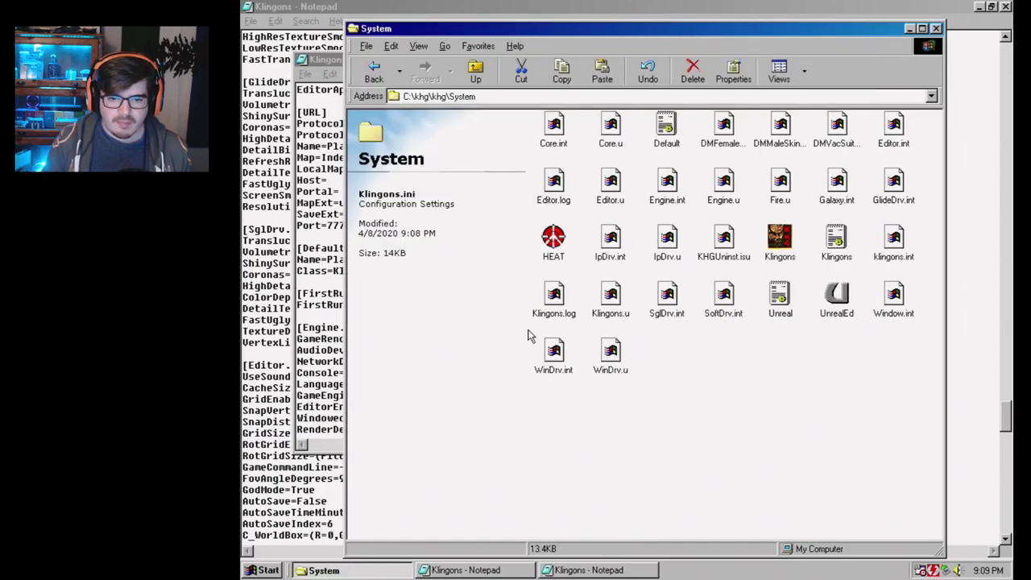
{"action": "key", "text": "alt+Tab"}
{"action": "type", "text": "S"}
{"action": "type", "text": "glDrv."}
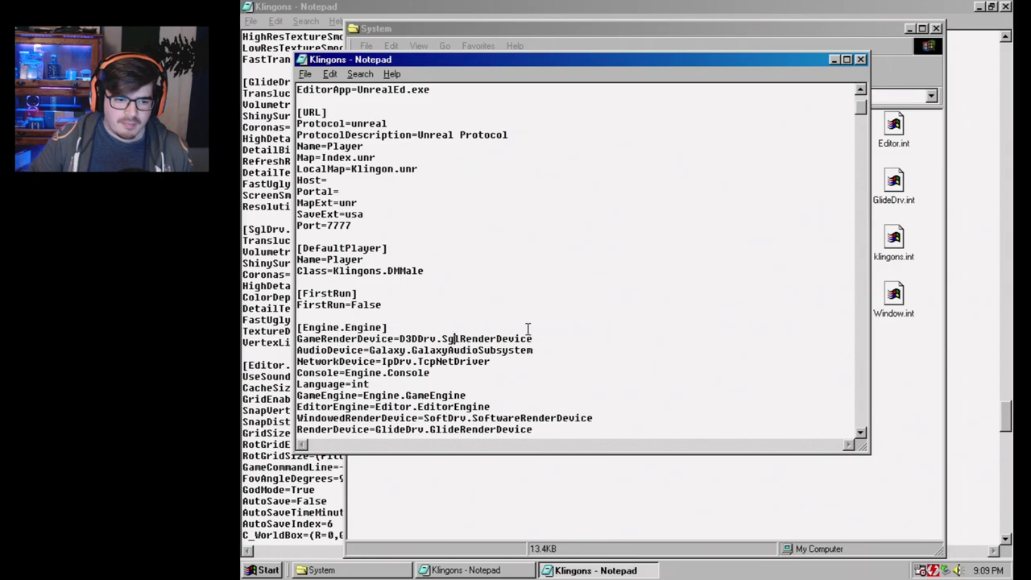
{"action": "type", "text": "Sgl"}
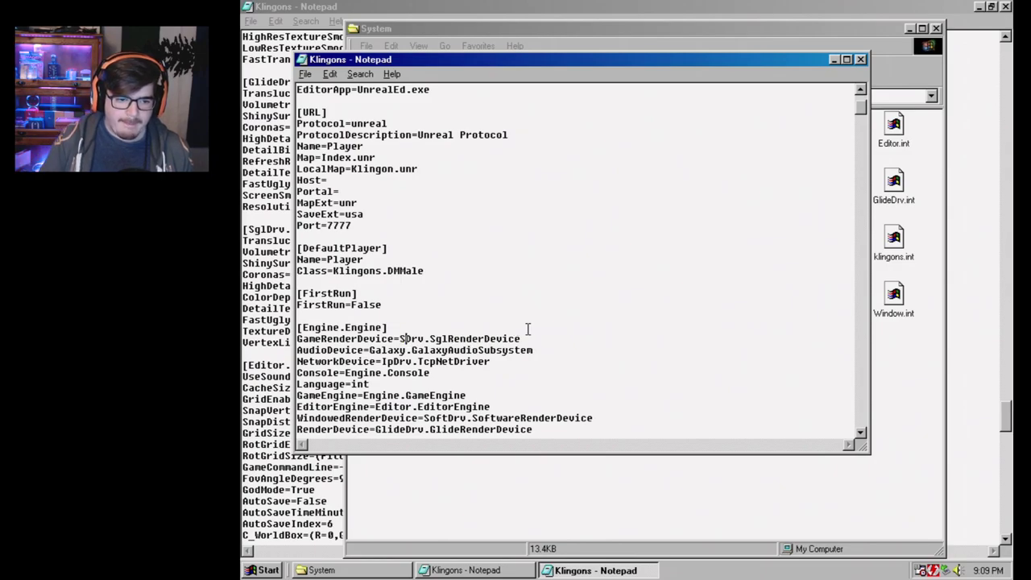
{"action": "key", "text": "Return"}
{"action": "key", "text": "BackSpace"}
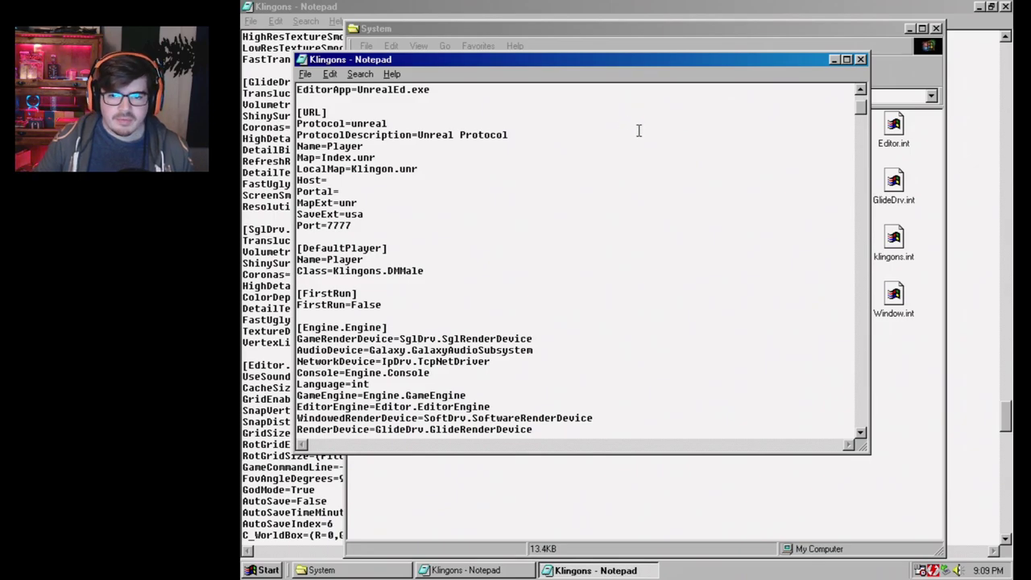
- Relaunch the Klingons game with the SglDrv renderer, close both open configuration file windows and dismiss the critical error
{"action": "left_click", "coordinate": [881, 349]}
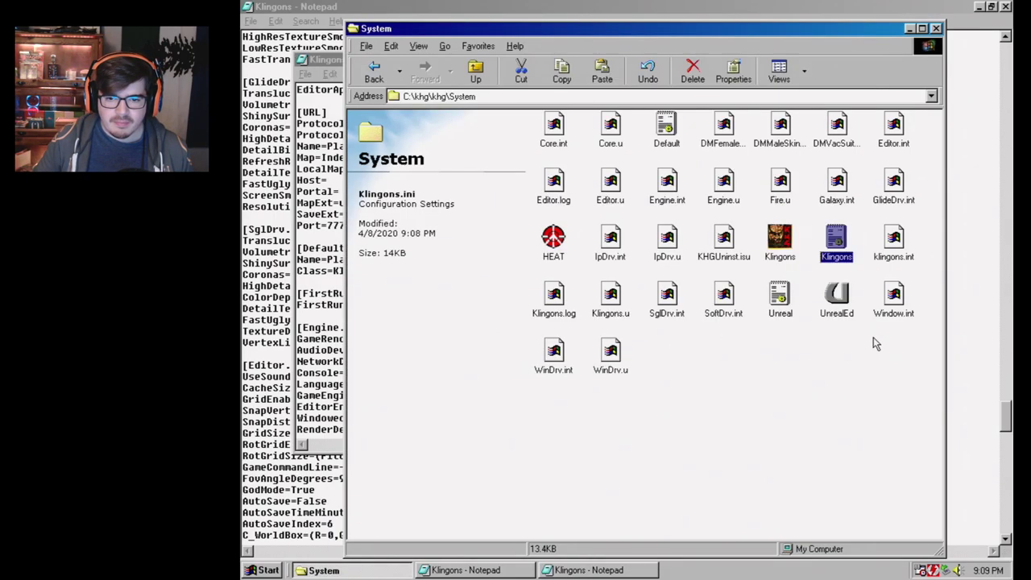
{"action": "double_click", "coordinate": [769, 240]}
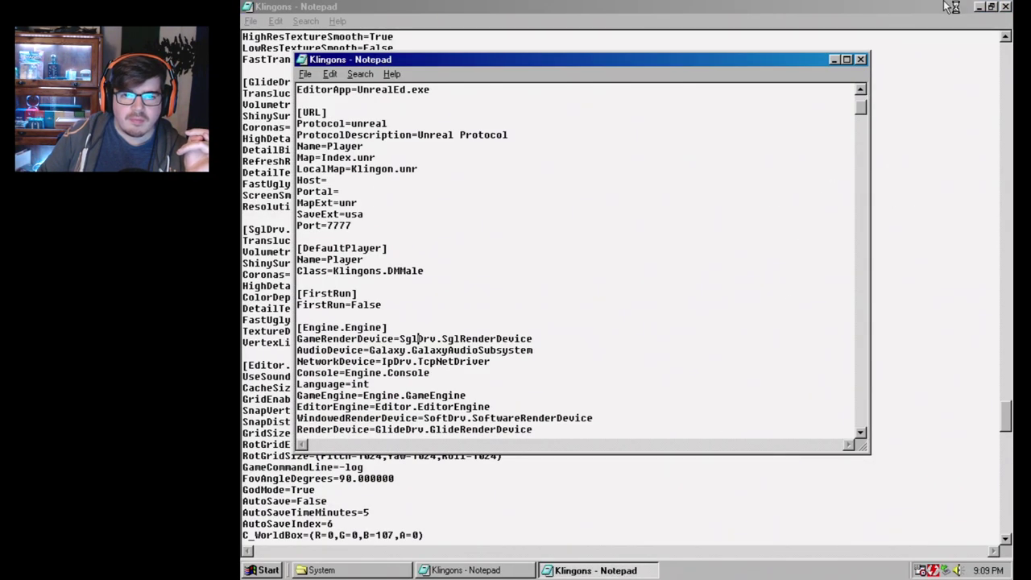
{"action": "left_click", "coordinate": [860, 59]}
{"action": "key", "text": "alt+F4"}
{"action": "key", "text": "Return"}
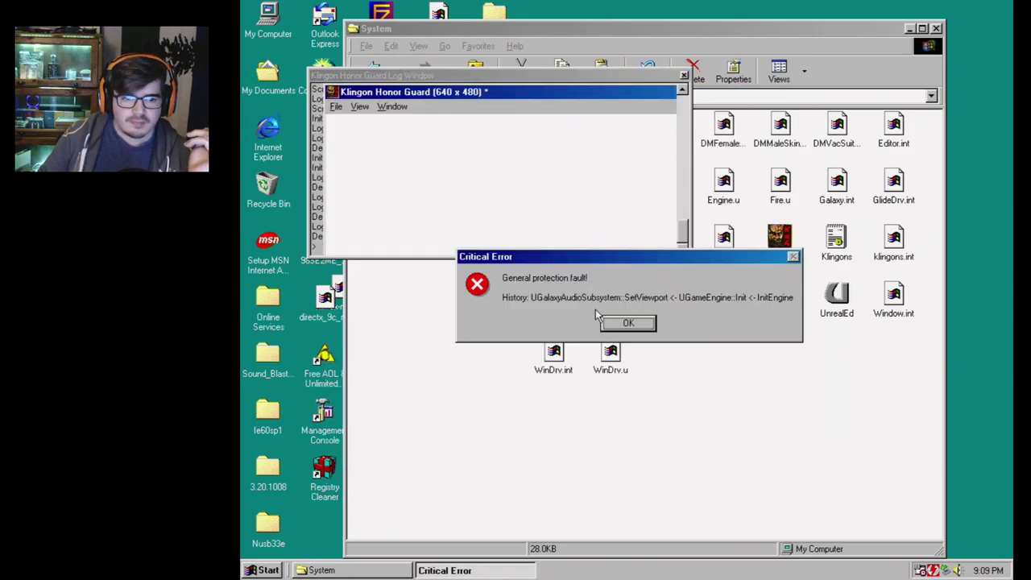
{"action": "left_click", "coordinate": [624, 327]}
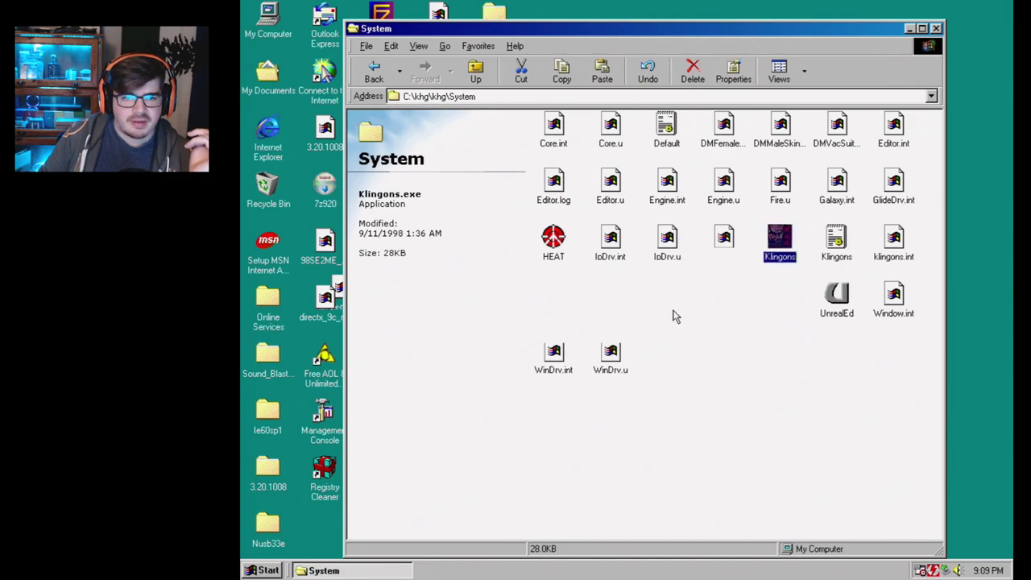
- Browse the game folders at the root of C: and locate Starship Creator Warp II.iso in the Starship Creator folder
{"action": "key", "text": "BackSpace"}
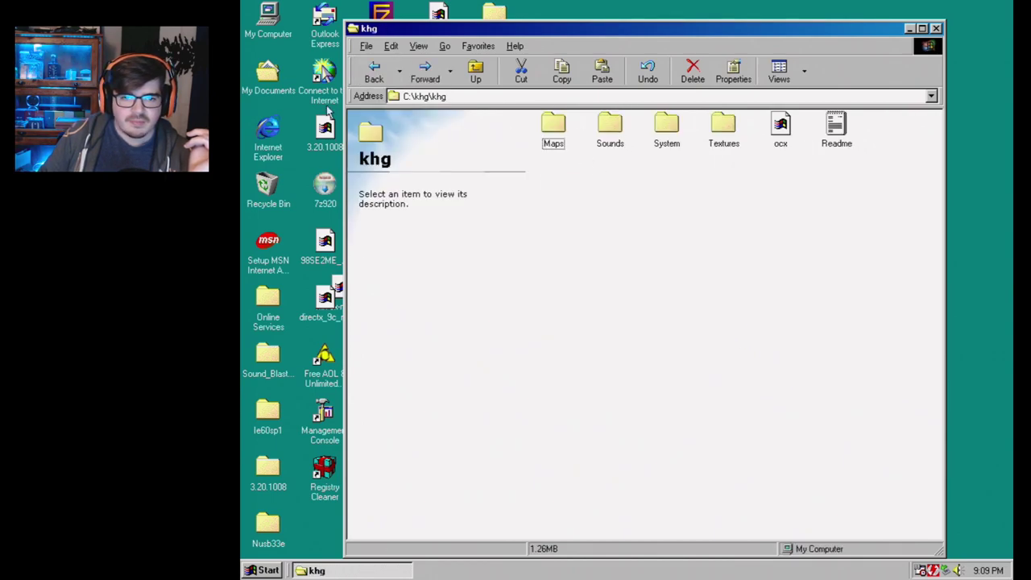
{"action": "left_click", "coordinate": [374, 73]}
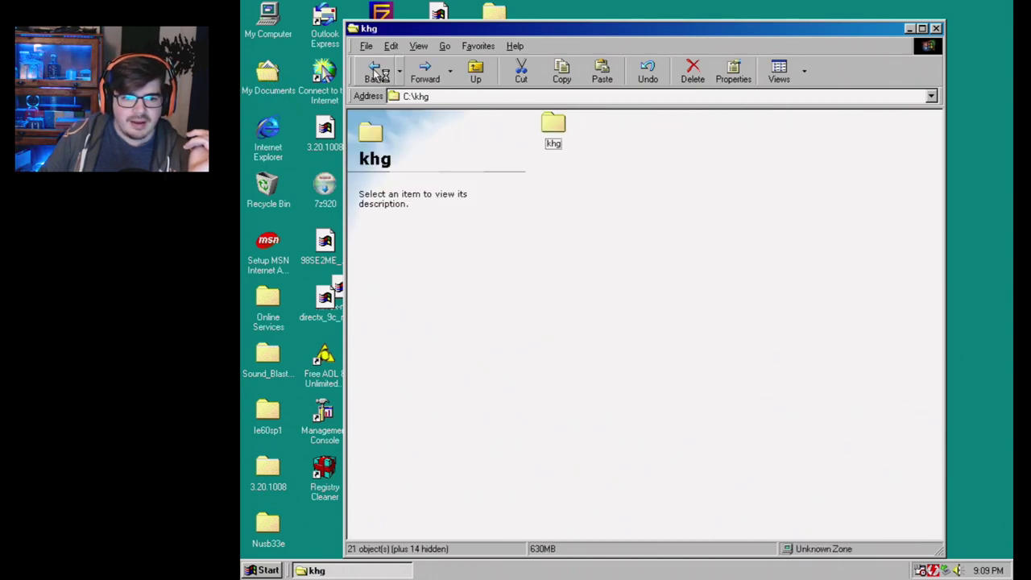
{"action": "left_click", "coordinate": [375, 73]}
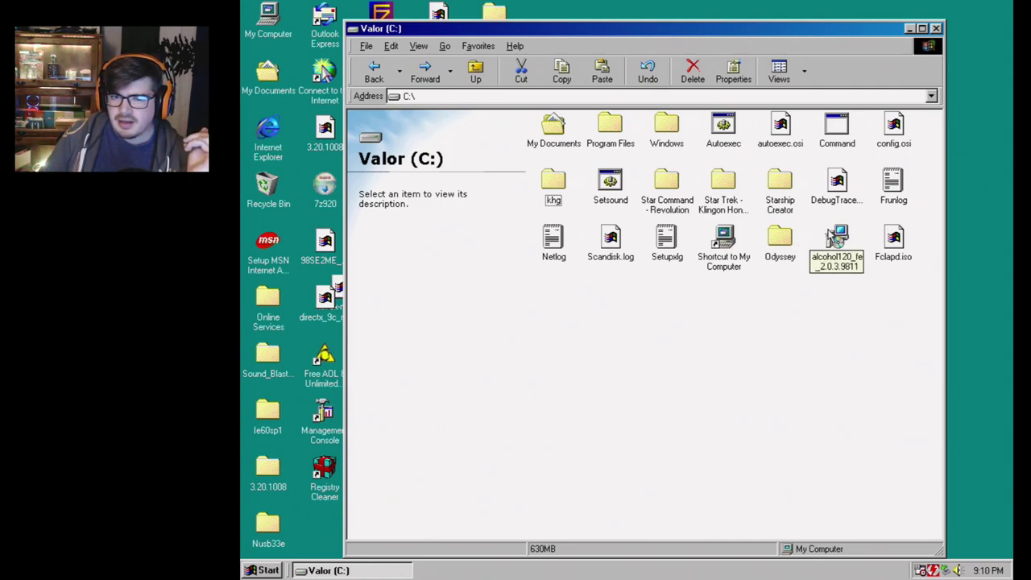
{"action": "double_click", "coordinate": [666, 175]}
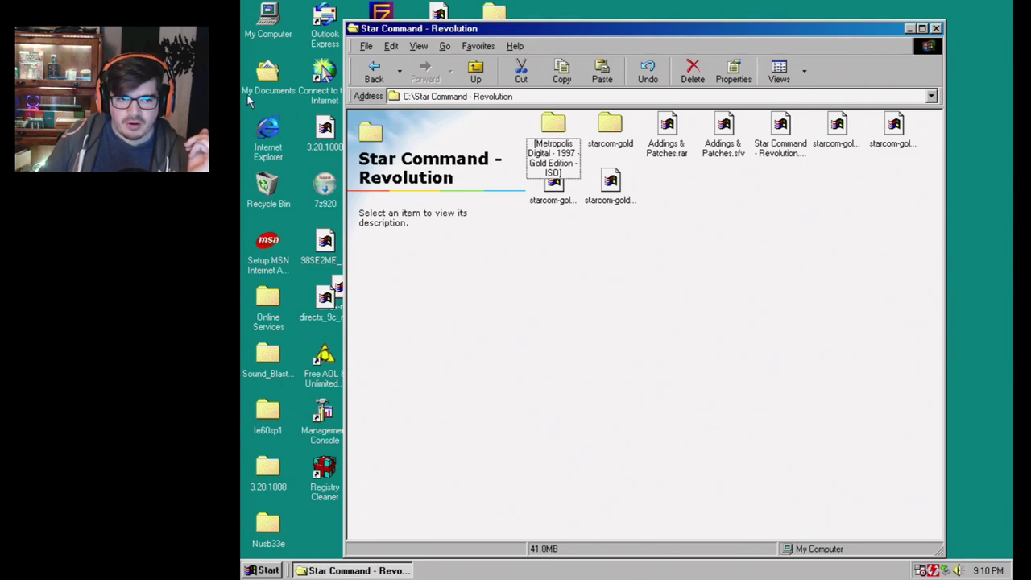
{"action": "left_click", "coordinate": [373, 71]}
{"action": "left_click", "coordinate": [721, 187]}
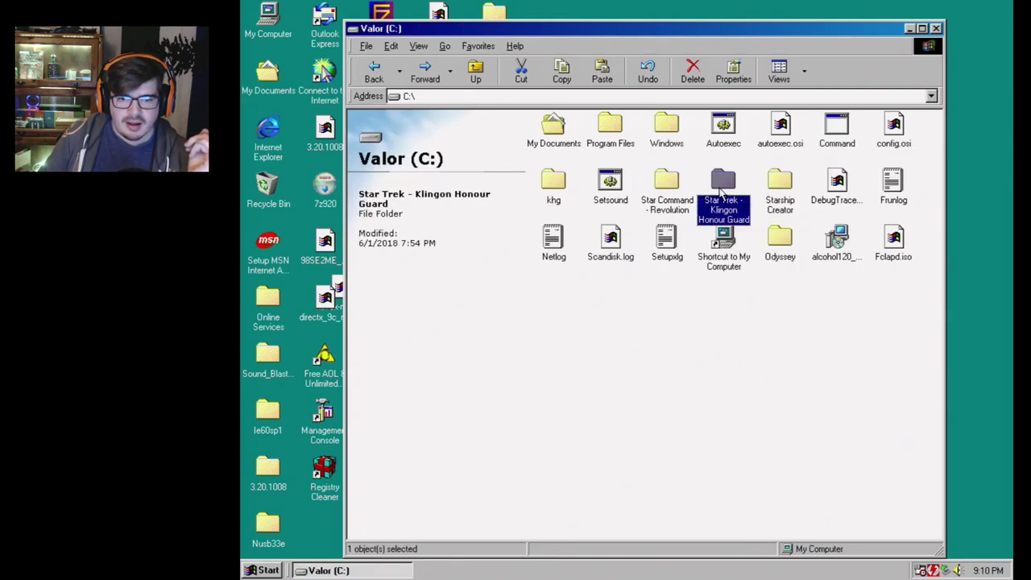
{"action": "double_click", "coordinate": [778, 184]}
{"action": "left_click", "coordinate": [610, 158]}
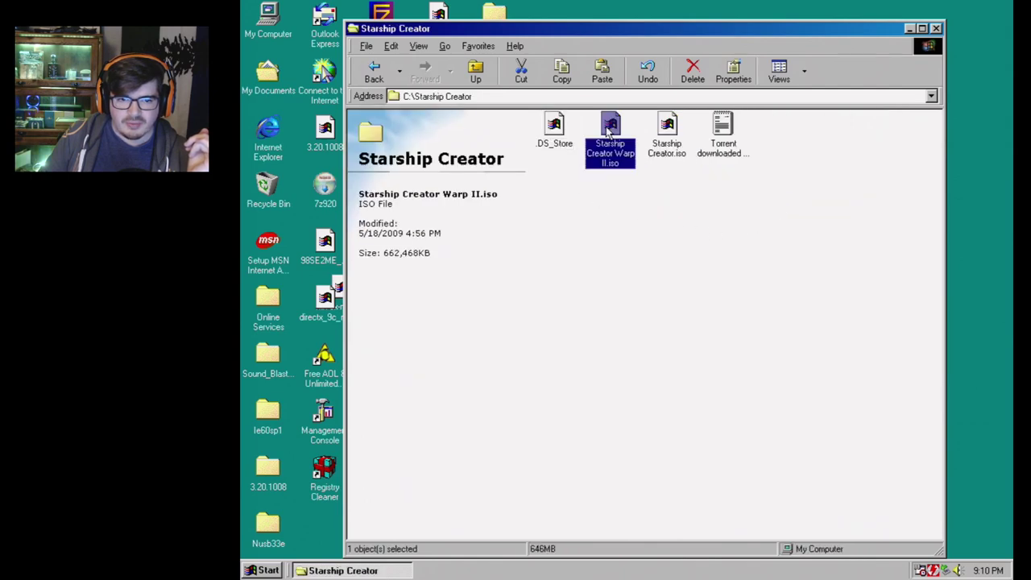
{"action": "left_click_drag", "start_coordinate": [610, 159], "coordinate": [600, 239]}
{"action": "left_click", "coordinate": [771, 303]}
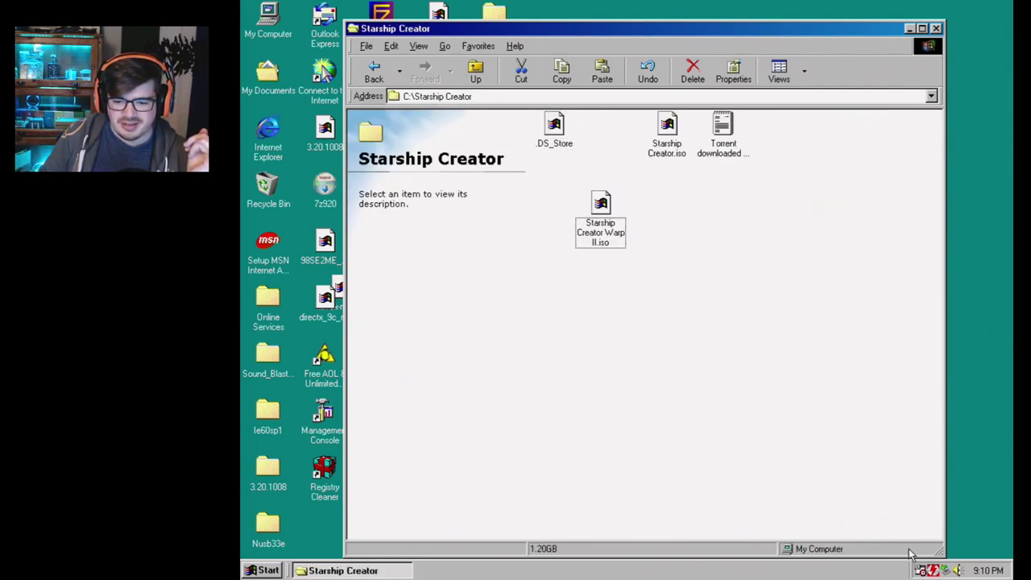
- Mount the Starship Creator Warp II image from C:\Starship Creator on virtual drive Device 0 (G:)
{"action": "left_click", "coordinate": [932, 570]}
{"action": "mouse_move", "coordinate": [894, 485]}
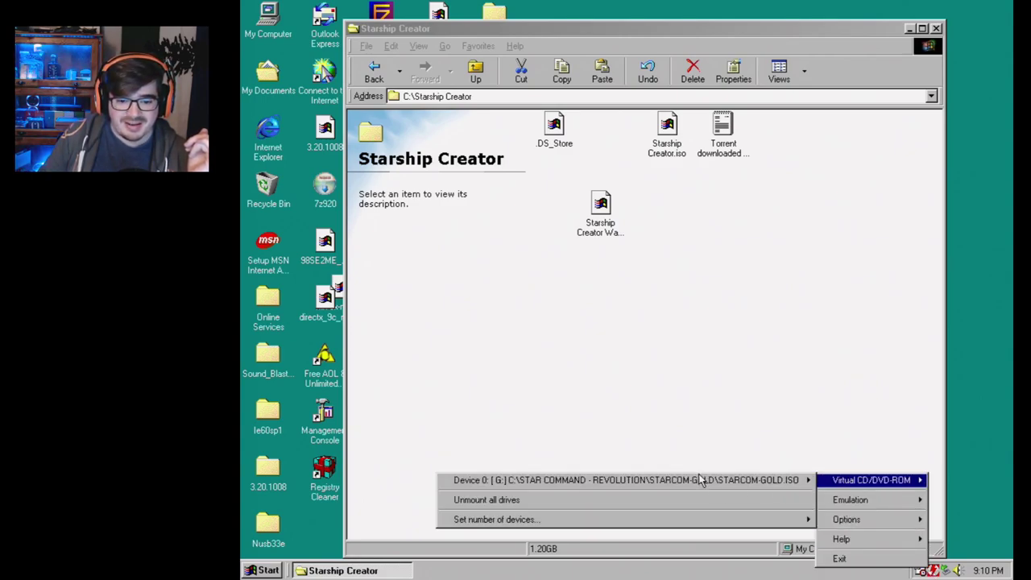
{"action": "mouse_move", "coordinate": [688, 481]}
{"action": "left_click", "coordinate": [358, 480]}
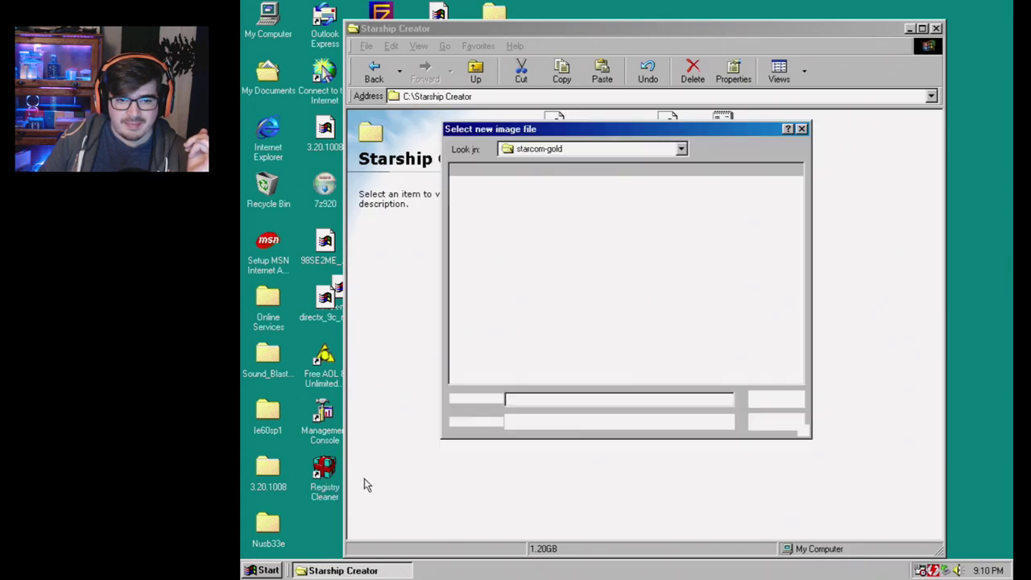
{"action": "left_click", "coordinate": [703, 149]}
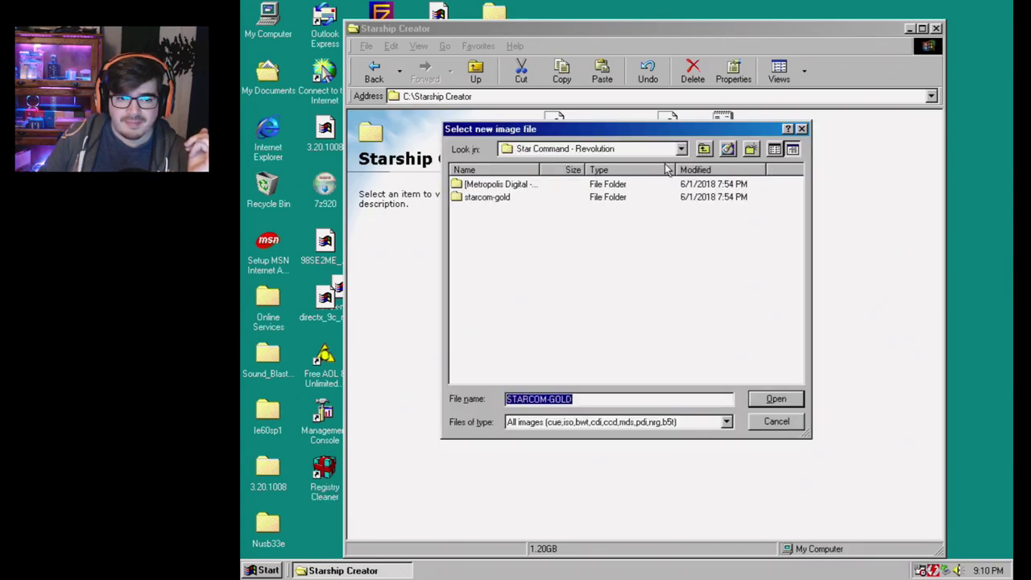
{"action": "left_click", "coordinate": [703, 149]}
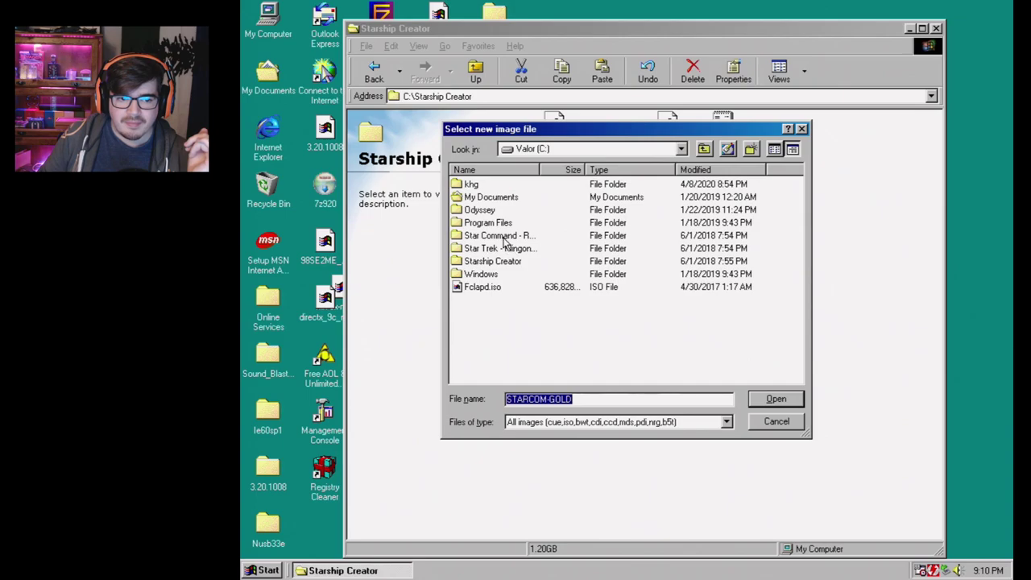
{"action": "double_click", "coordinate": [502, 261]}
{"action": "left_click", "coordinate": [506, 186]}
{"action": "double_click", "coordinate": [506, 187]}
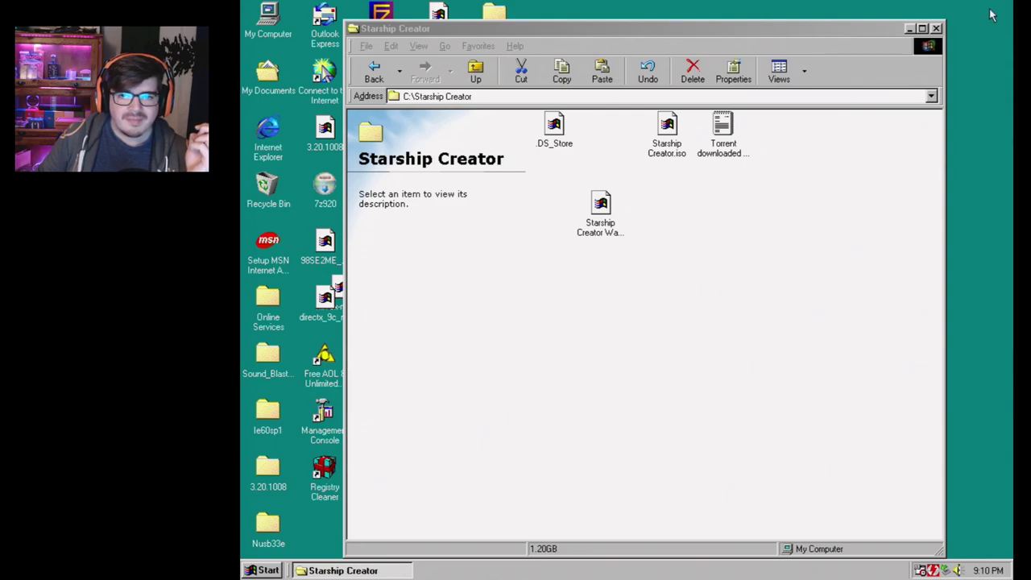
- Close the Starship Creator folder window and check the list of installed programs
{"action": "left_click", "coordinate": [936, 29]}
{"action": "left_click", "coordinate": [252, 571]}
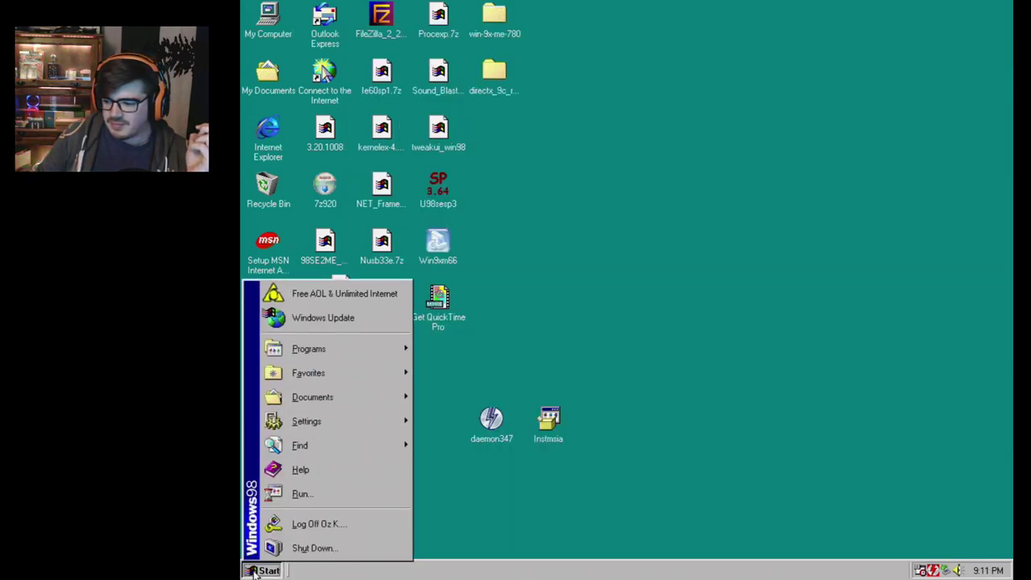
{"action": "mouse_move", "coordinate": [320, 351]}
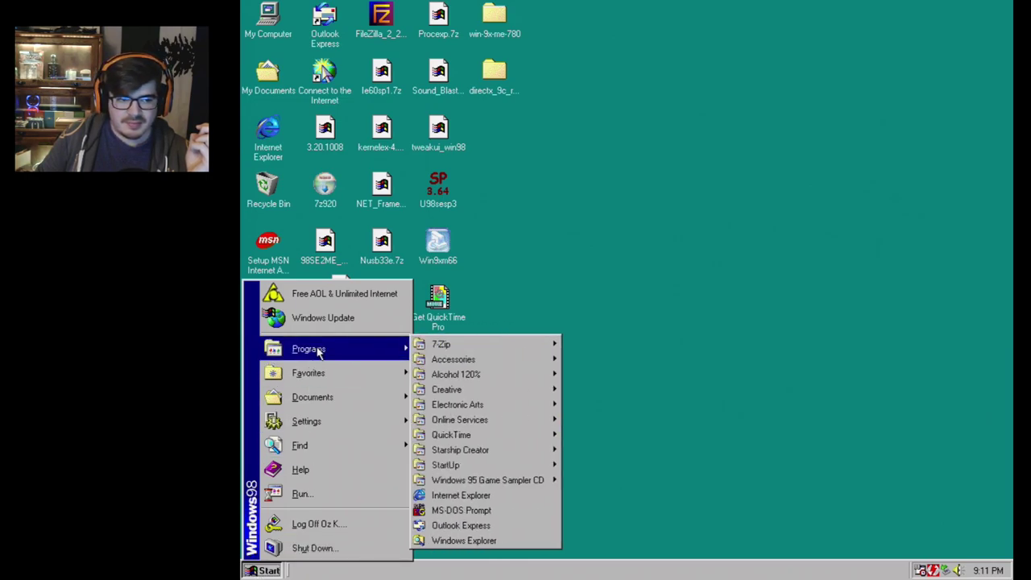
{"action": "left_click", "coordinate": [604, 307]}
- Run setup from the Warp2 (G:) disc and install Starship Creator Warp2 into C:\Program Files
{"action": "double_click", "coordinate": [268, 16]}
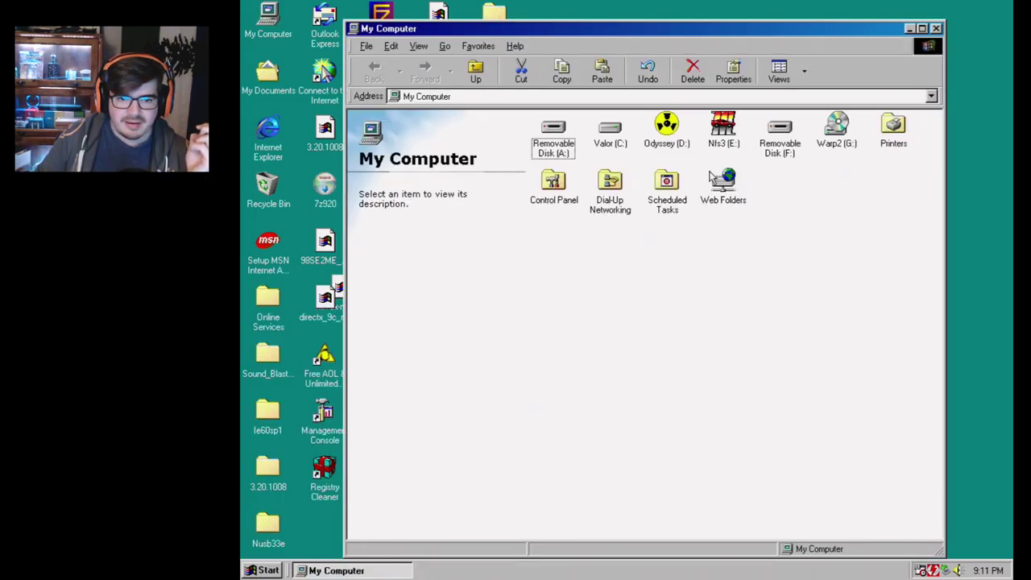
{"action": "double_click", "coordinate": [834, 128]}
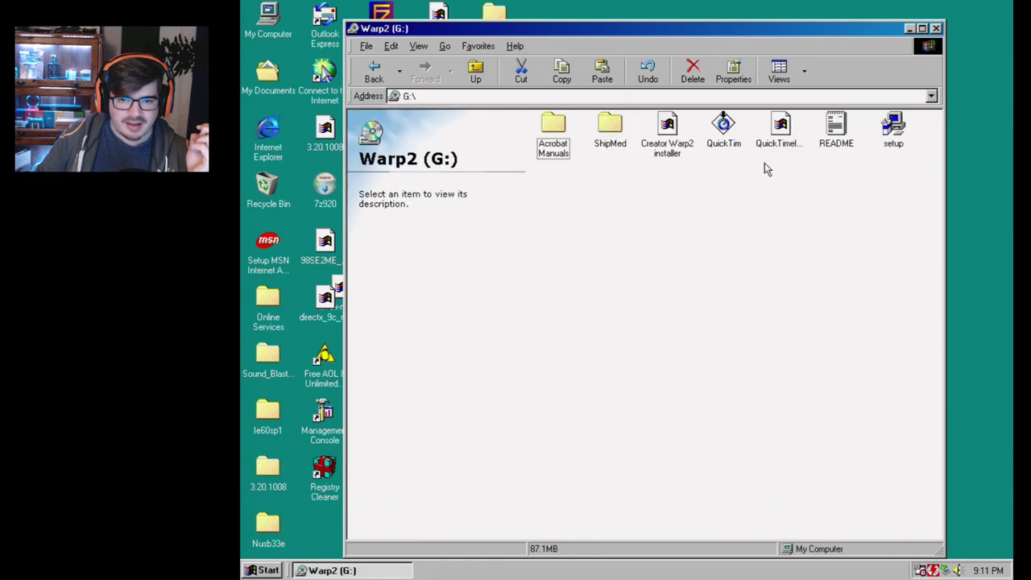
{"action": "double_click", "coordinate": [894, 129]}
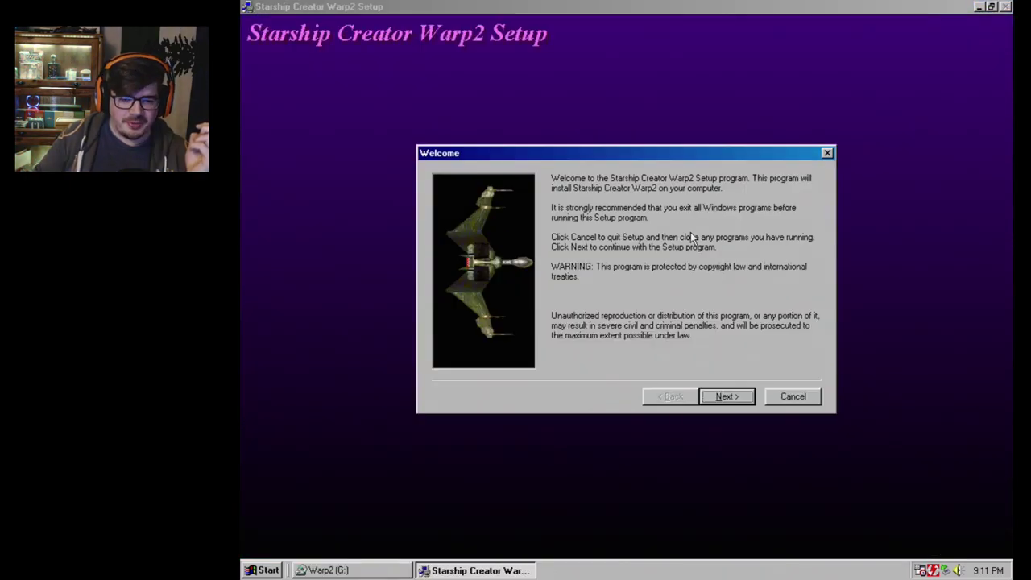
{"action": "left_click", "coordinate": [721, 397]}
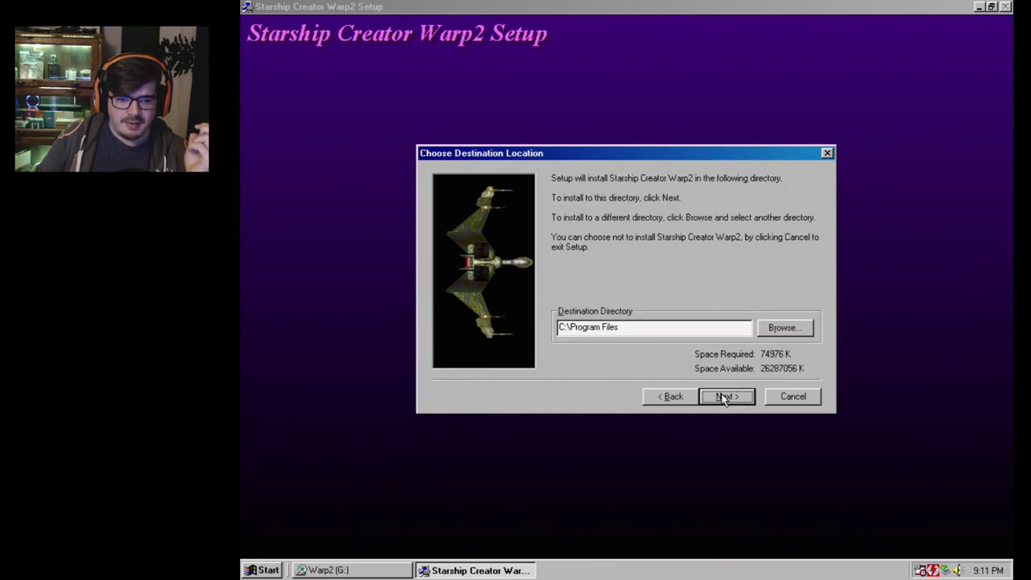
{"action": "left_click", "coordinate": [724, 396]}
{"action": "left_click", "coordinate": [722, 395]}
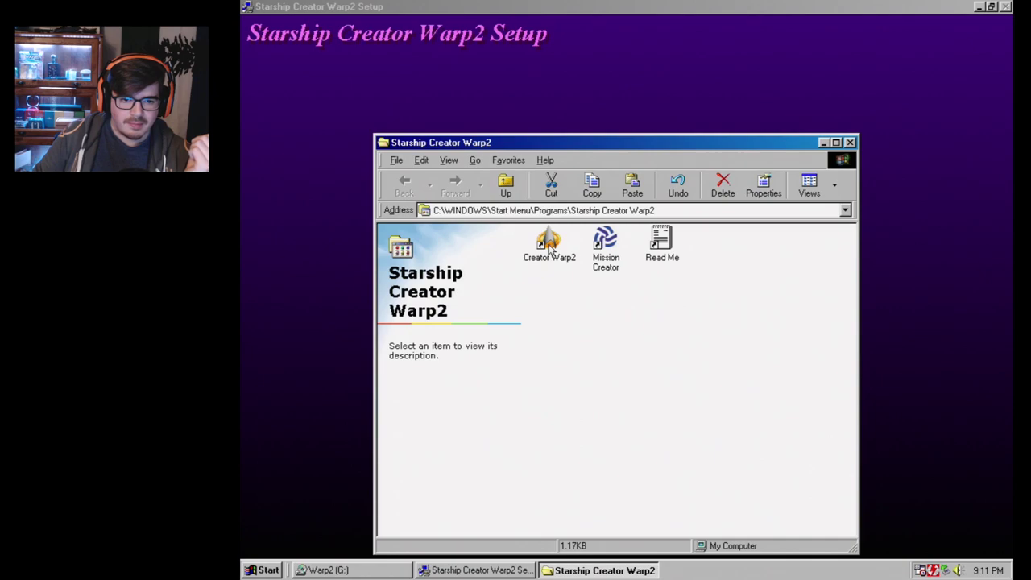
- Launch Creator Warp2 from the installed program folder and close the Documentation folder window
{"action": "double_click", "coordinate": [548, 245]}
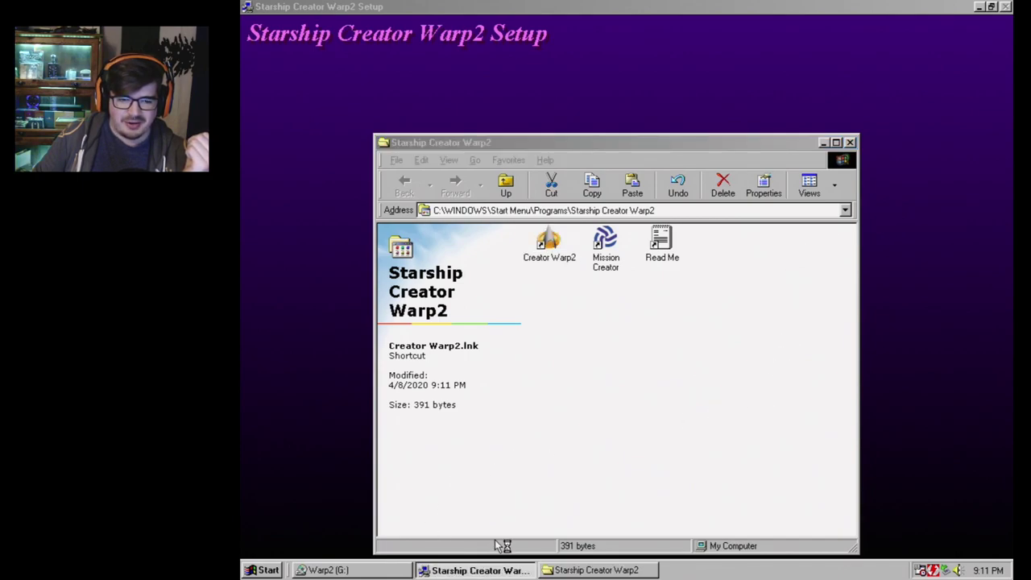
{"action": "left_click", "coordinate": [547, 471]}
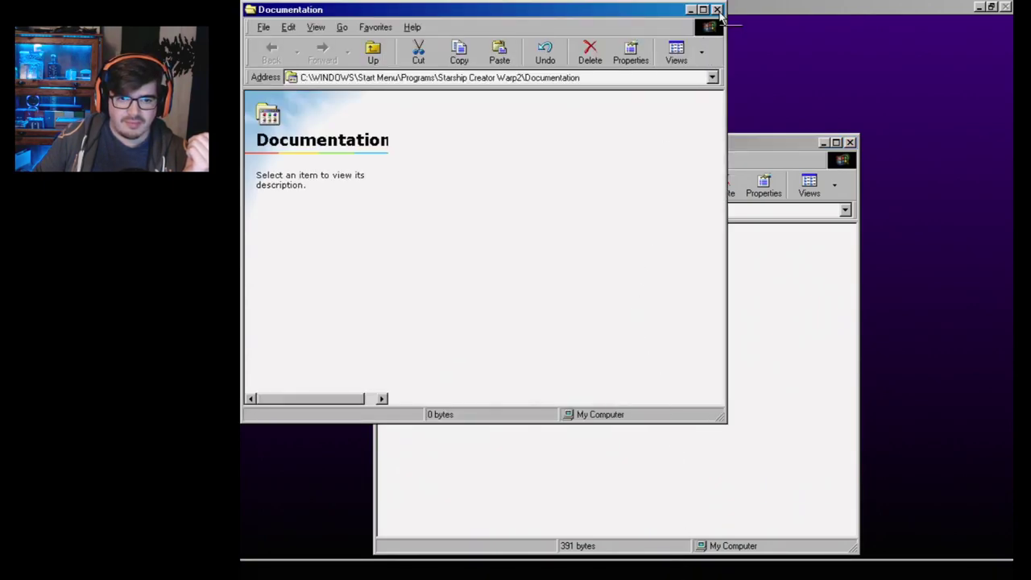
{"action": "left_click", "coordinate": [717, 10]}
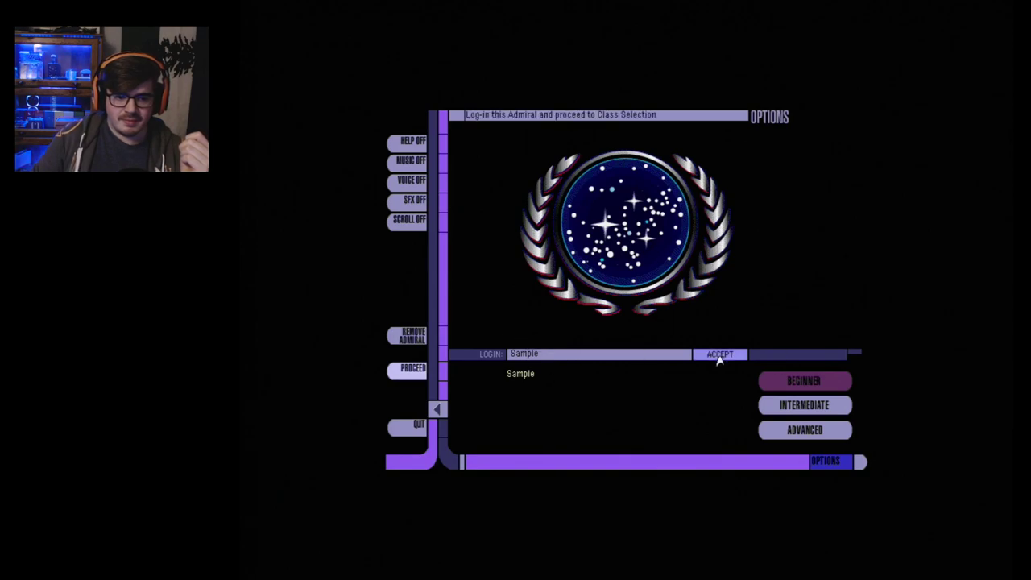
- Log in under a new admiral name at Beginner level and select the Akira Class for the ship design
{"action": "left_click", "coordinate": [622, 356]}
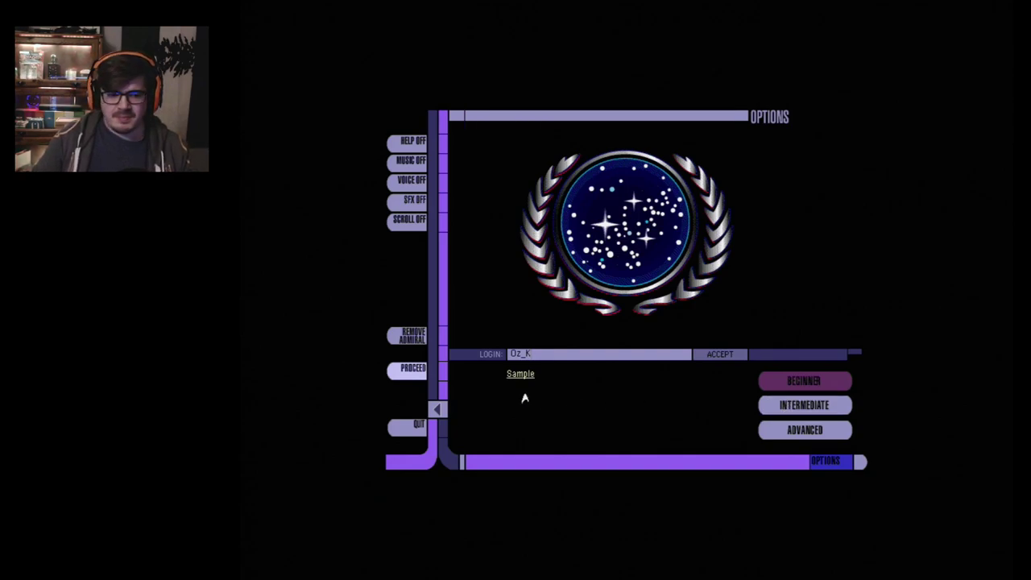
{"action": "left_click", "coordinate": [725, 354]}
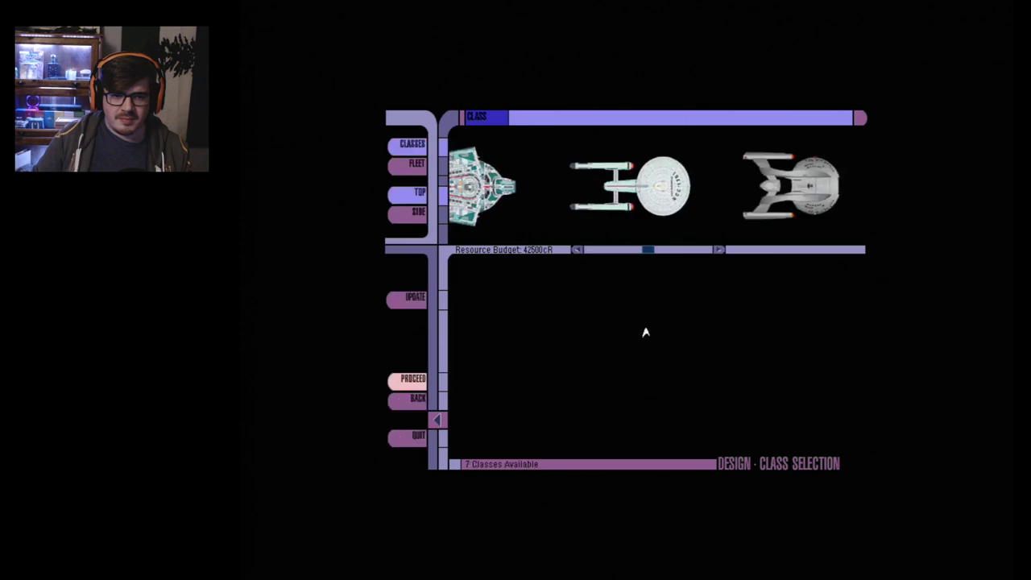
{"action": "mouse_move", "coordinate": [651, 254]}
{"action": "left_mouse_down"}
{"action": "mouse_move", "coordinate": [681, 256]}
{"action": "mouse_move", "coordinate": [577, 253]}
{"action": "mouse_move", "coordinate": [718, 253]}
{"action": "mouse_move", "coordinate": [644, 251]}
{"action": "left_mouse_up"}
{"action": "left_click", "coordinate": [618, 194]}
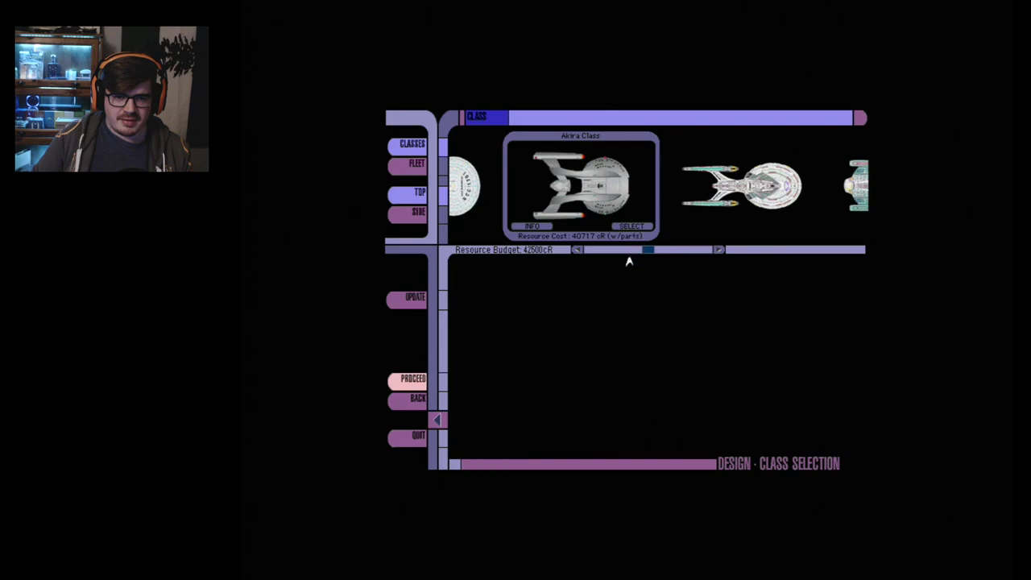
{"action": "left_click", "coordinate": [632, 226]}
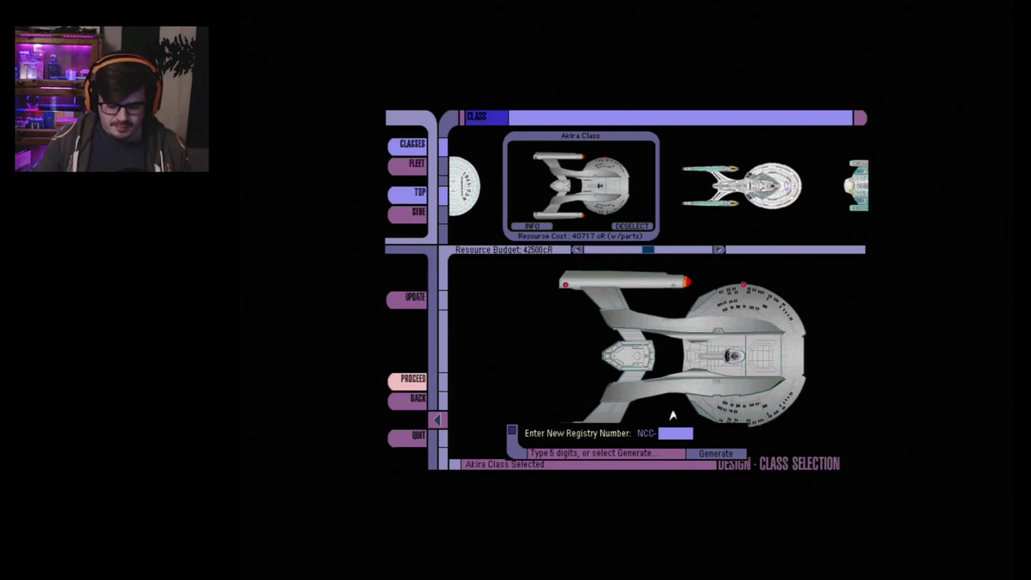
- Enter 31337 as the Akira Class ship's new NCC registry number
{"action": "type", "text": "1"}
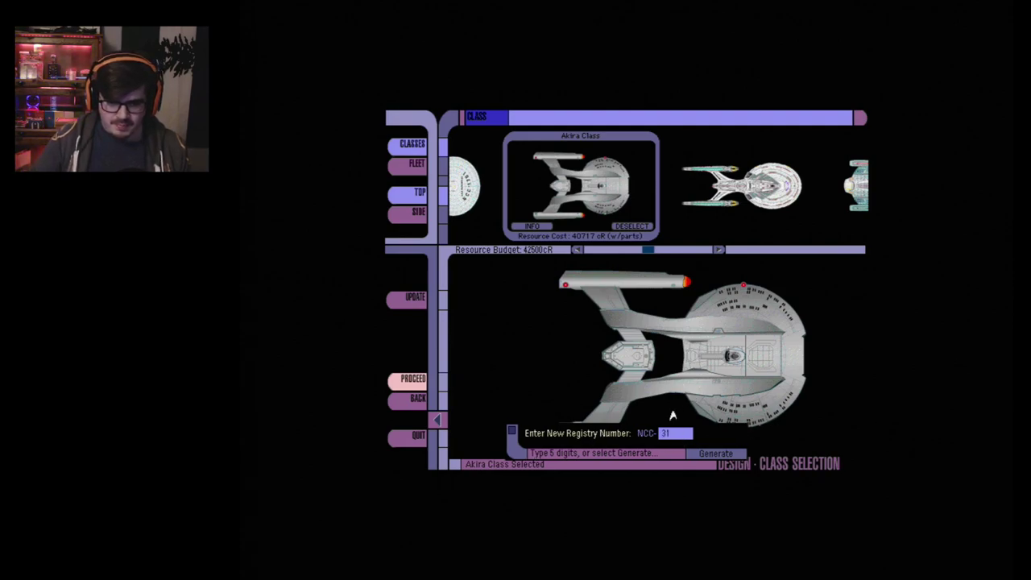
{"action": "type", "text": "33"}
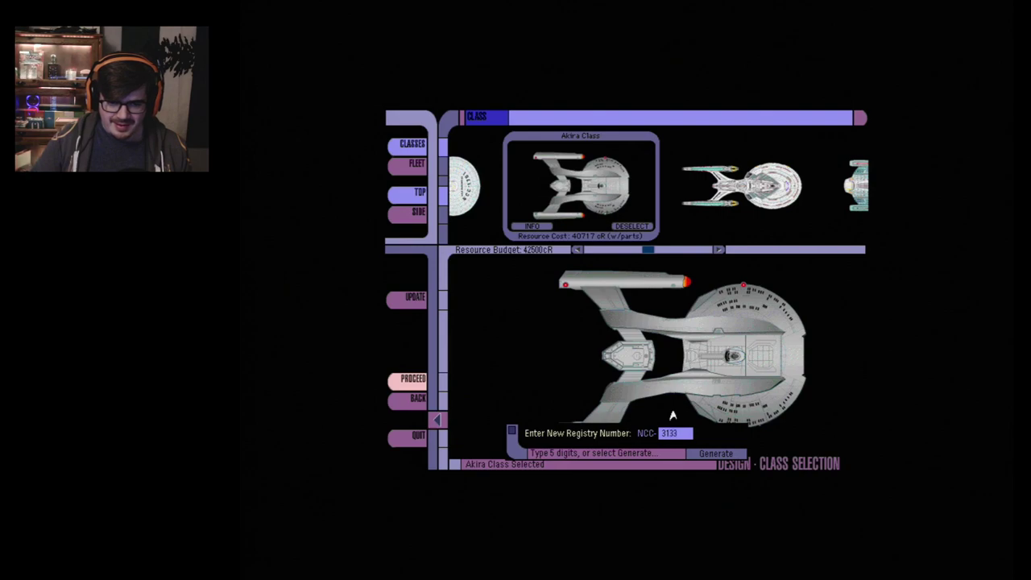
{"action": "type", "text": "7"}
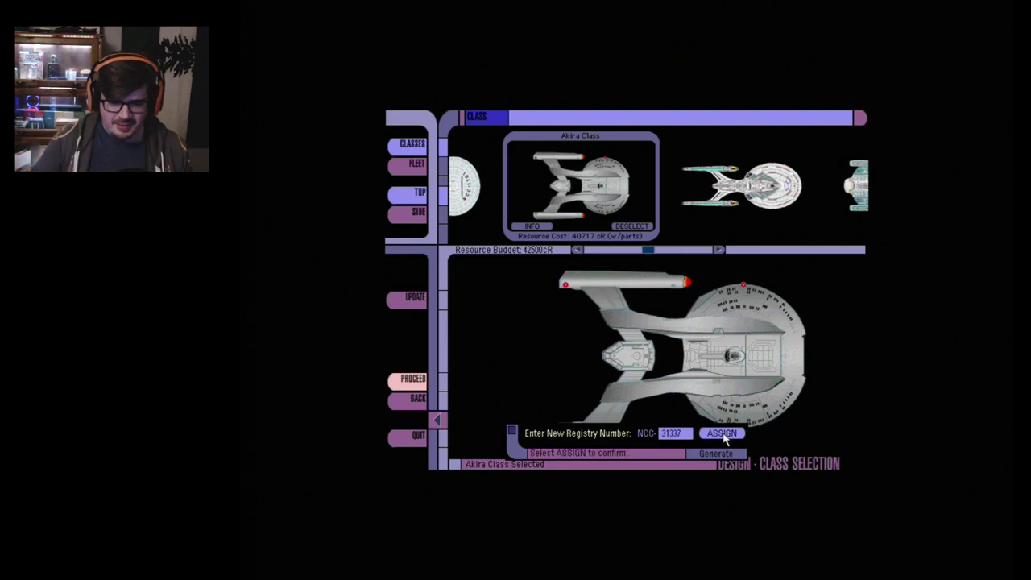